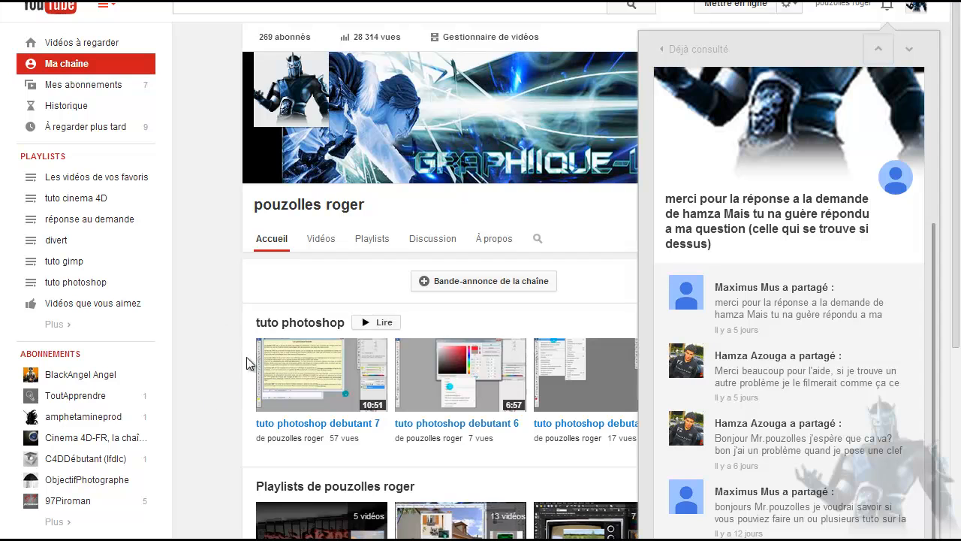
Browse the YouTube channel's notifications and read the shared viewer comments and requests.
{"action": "mouse_move", "coordinate": [501, 452]}
{"action": "mouse_move", "coordinate": [266, 272]}
{"action": "scroll", "coordinate": [778, 264], "scroll_direction": "up", "scroll_amount": 3}
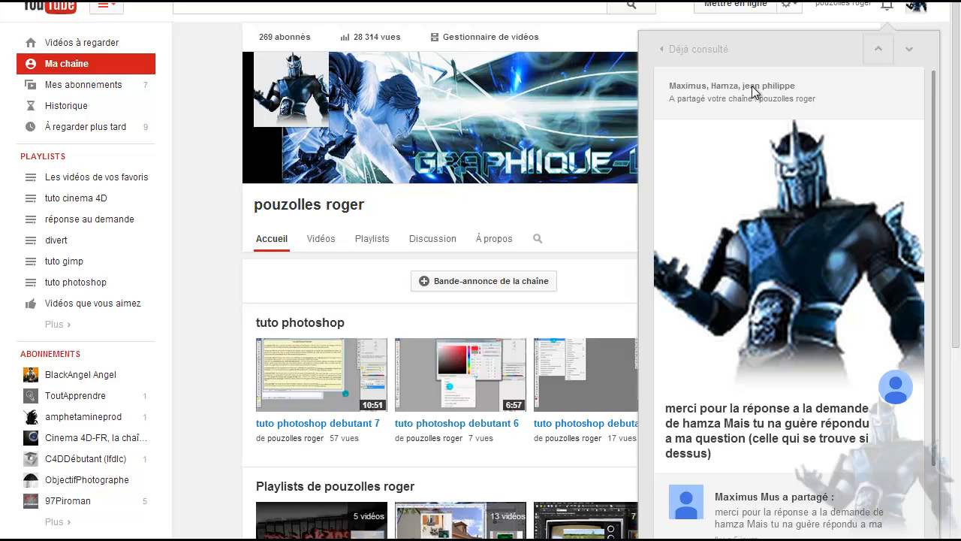
{"action": "left_click", "coordinate": [877, 49]}
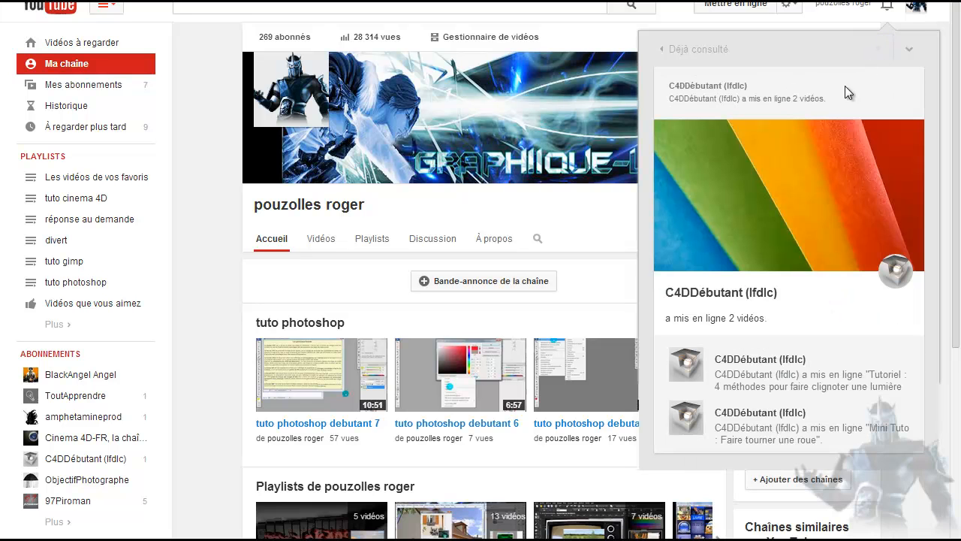
{"action": "left_click", "coordinate": [909, 52]}
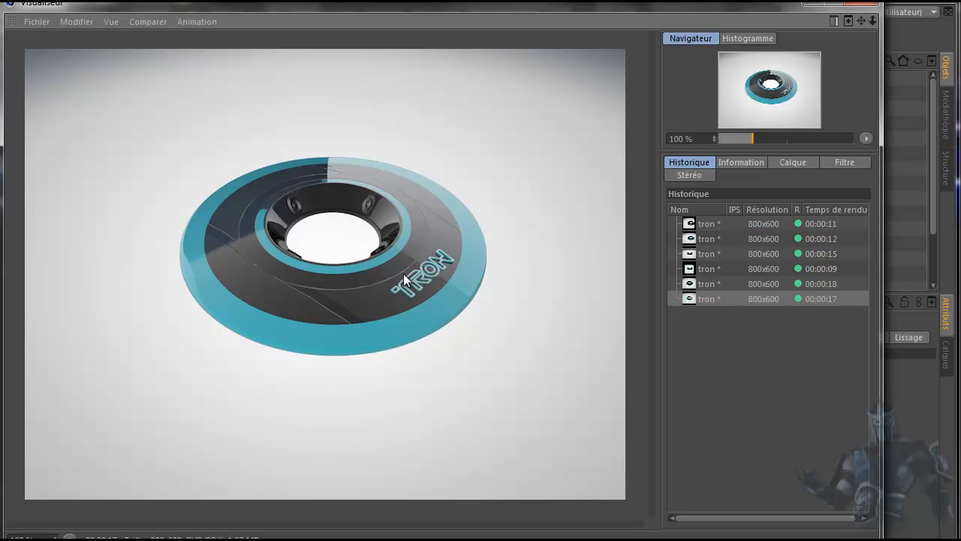
Close the render viewer in Cinema 4D and collapse the HDR Studio Rig and Hyper NURBS hierarchies.
{"action": "left_click", "coordinate": [864, 6]}
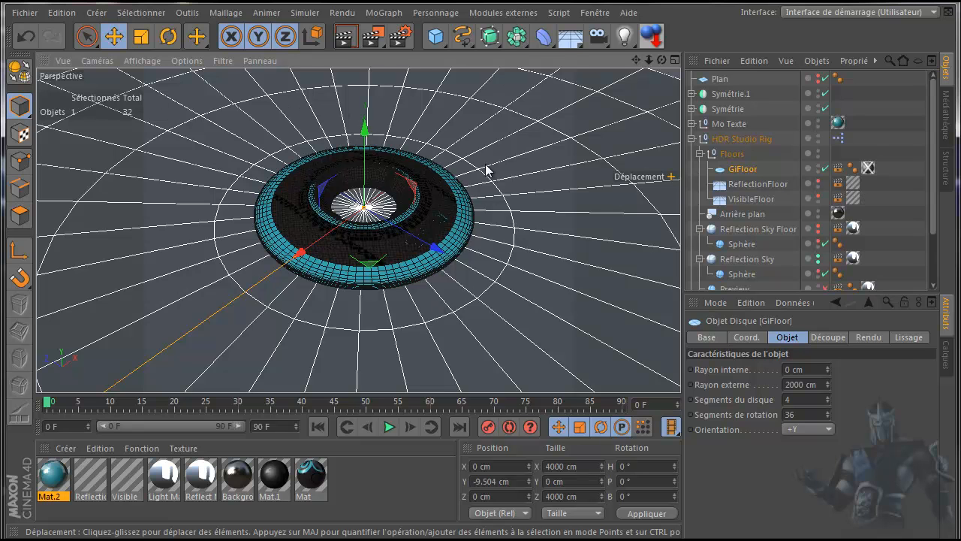
{"action": "left_click", "coordinate": [692, 138]}
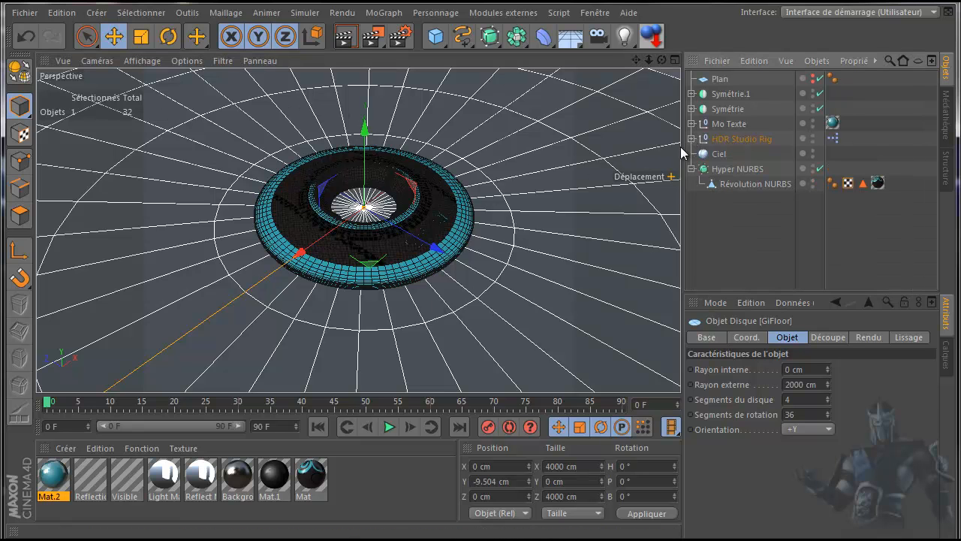
{"action": "left_click", "coordinate": [691, 169]}
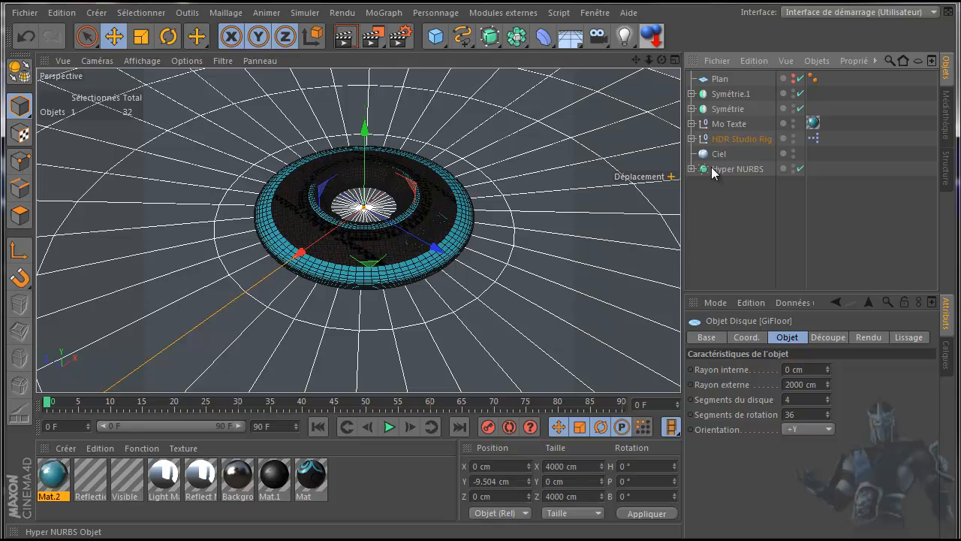
Create a new empty project and enlarge the front (Avant) view.
{"action": "left_click", "coordinate": [27, 12]}
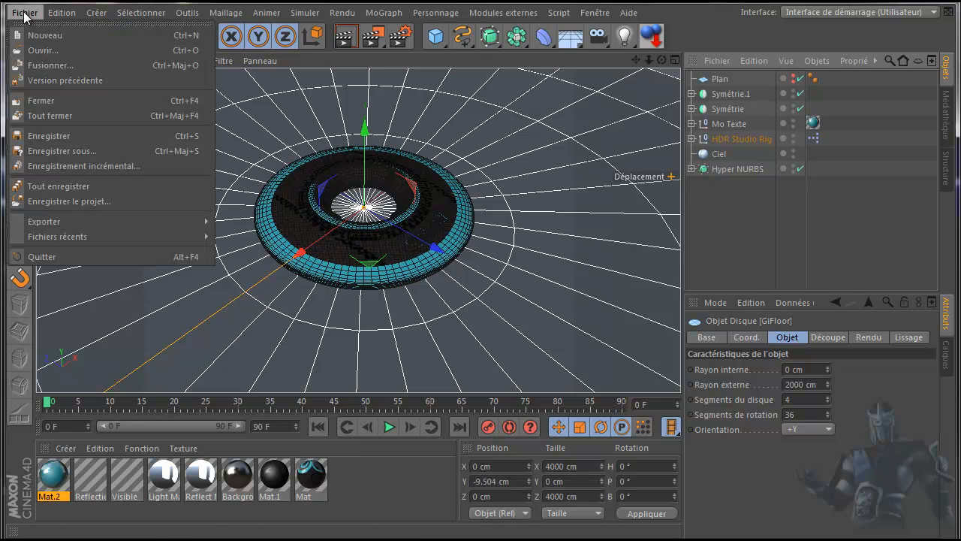
{"action": "left_click", "coordinate": [35, 36]}
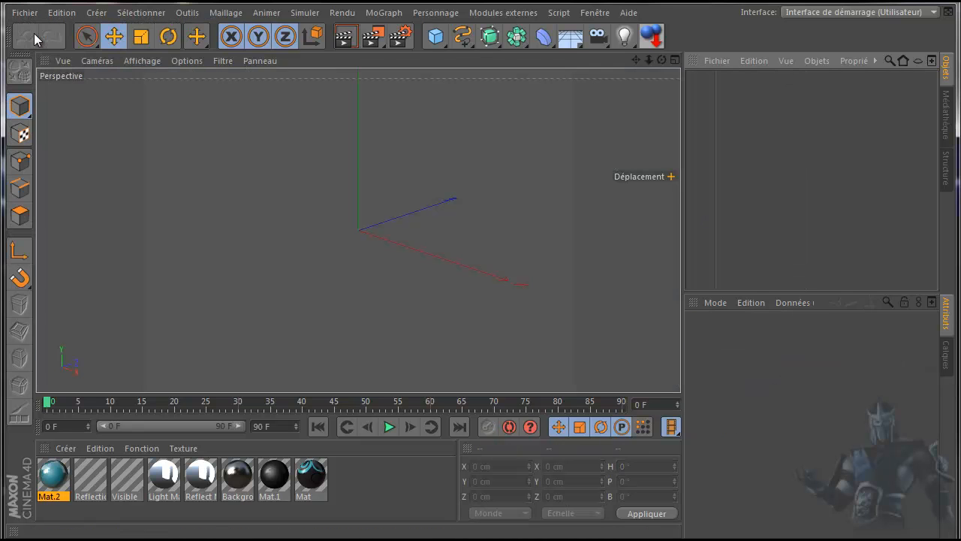
{"action": "middle_click", "coordinate": [385, 257]}
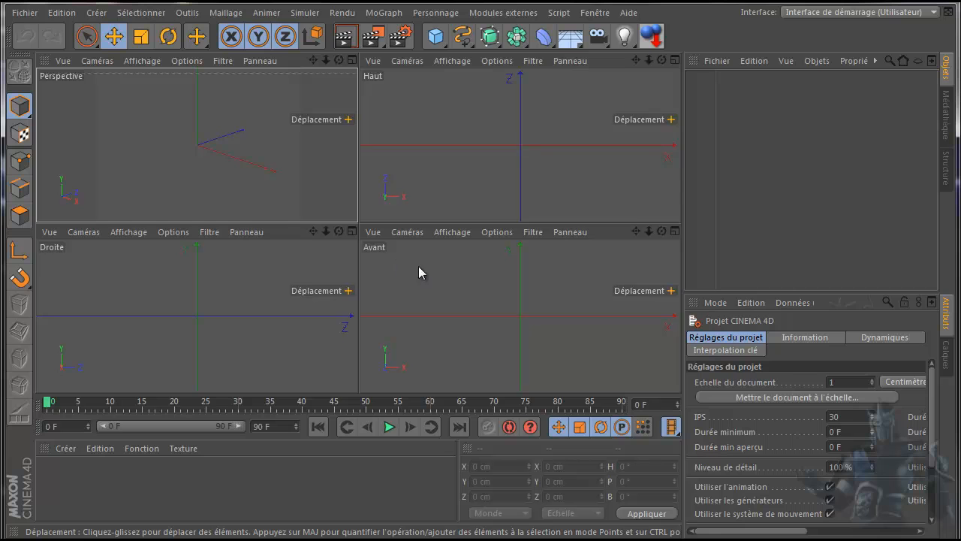
{"action": "middle_click", "coordinate": [453, 276]}
{"action": "left_click_drag", "start_coordinate": [637, 60], "coordinate": [474, 305]}
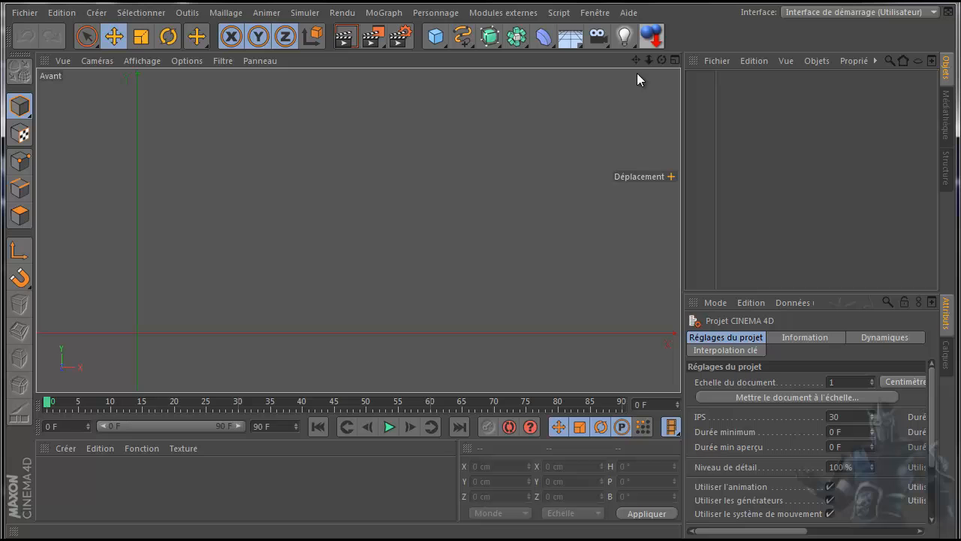
Draw a closed five-point Bézier half-profile of the disc from the origin, about 900 cm wide and 169 cm high.
{"action": "left_click", "coordinate": [462, 36]}
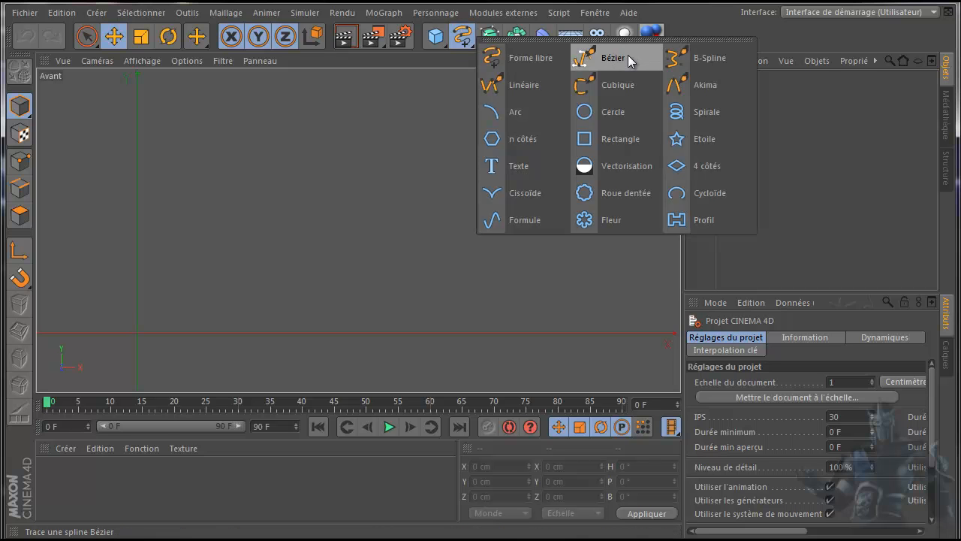
{"action": "left_click", "coordinate": [590, 57]}
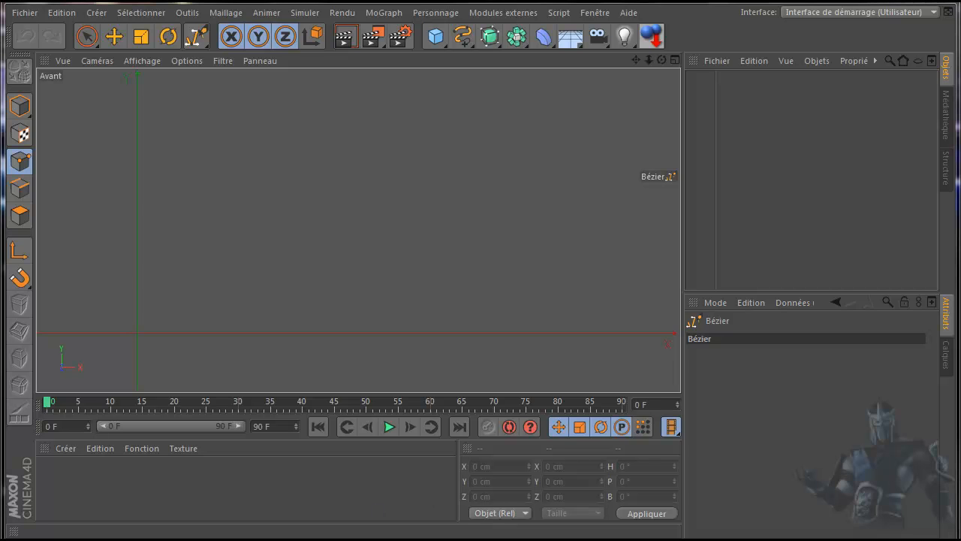
{"action": "key", "text": "alt+Tab"}
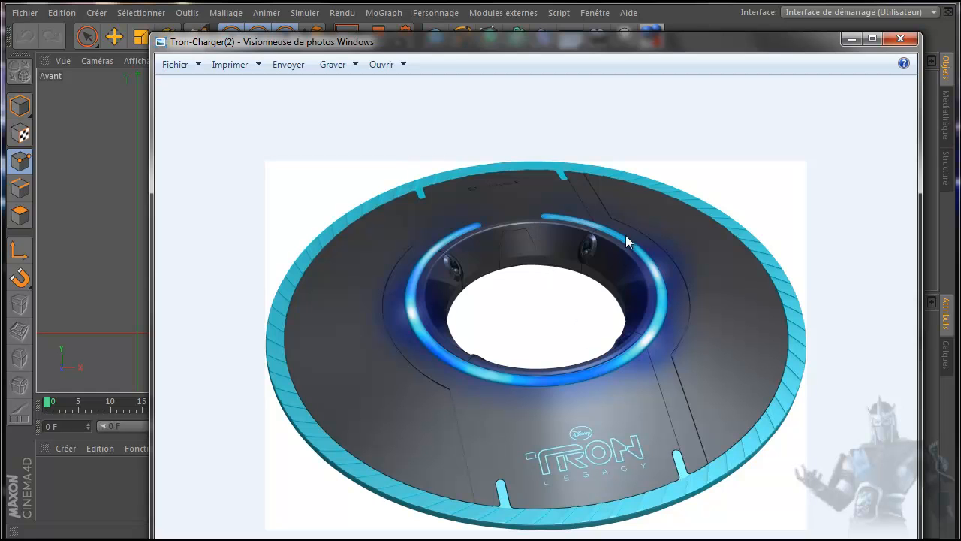
{"action": "left_click", "coordinate": [900, 38]}
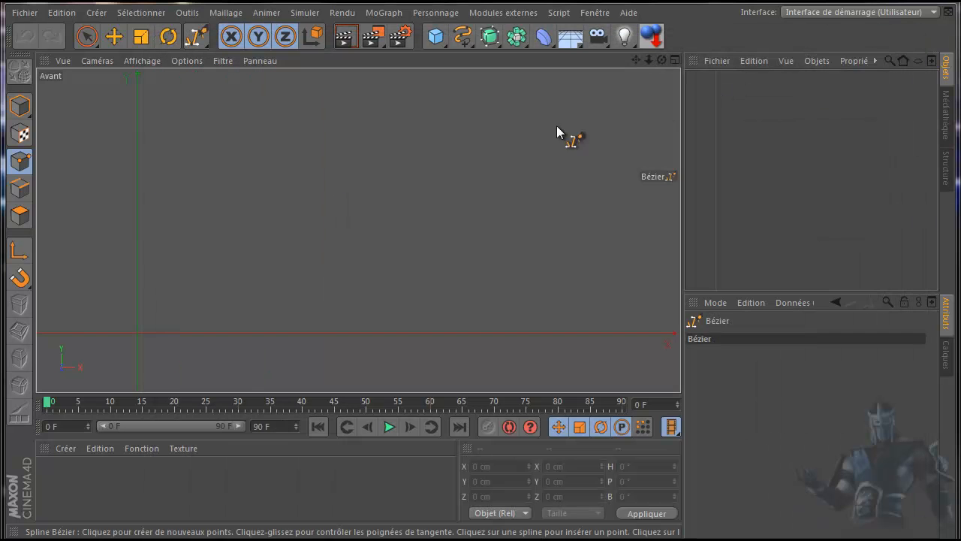
{"action": "left_click", "coordinate": [138, 332]}
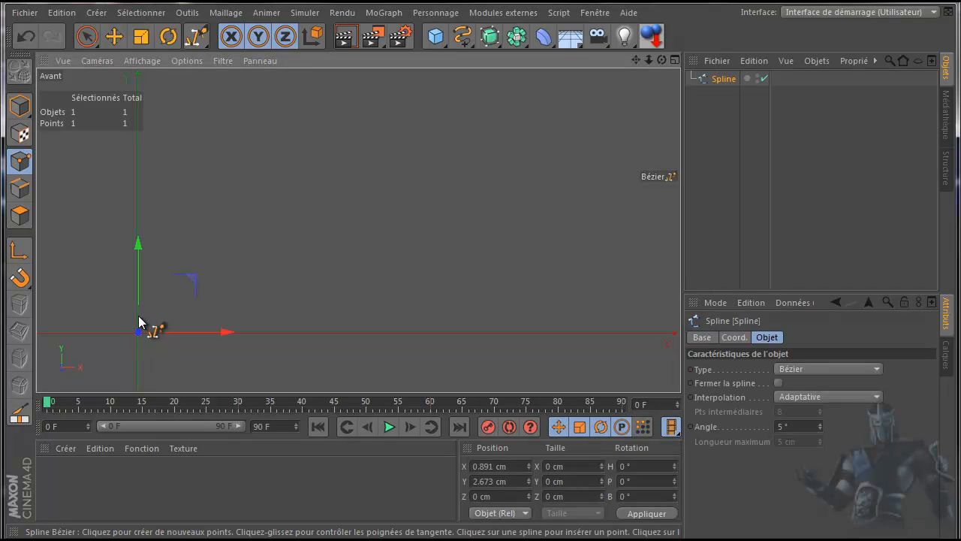
{"action": "left_click", "coordinate": [138, 315]}
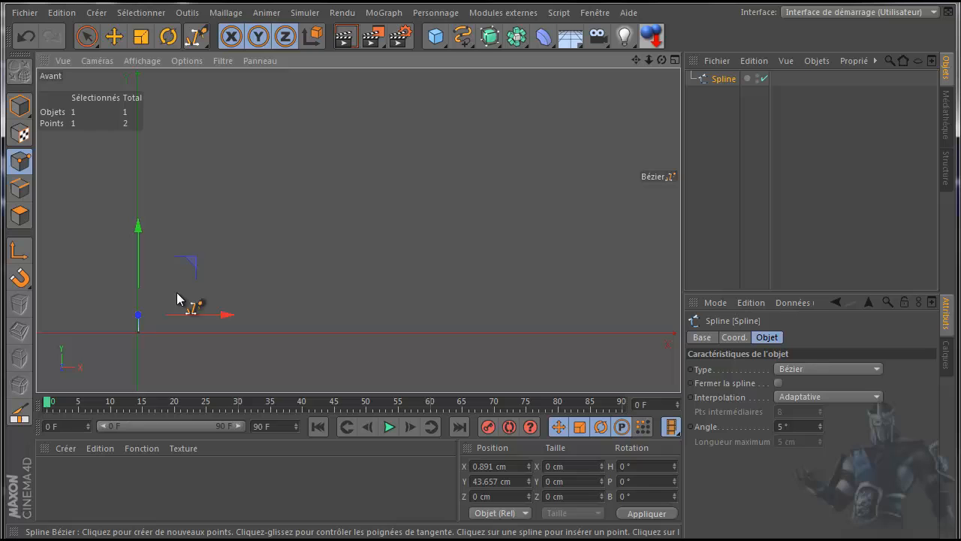
{"action": "left_click", "coordinate": [226, 261]}
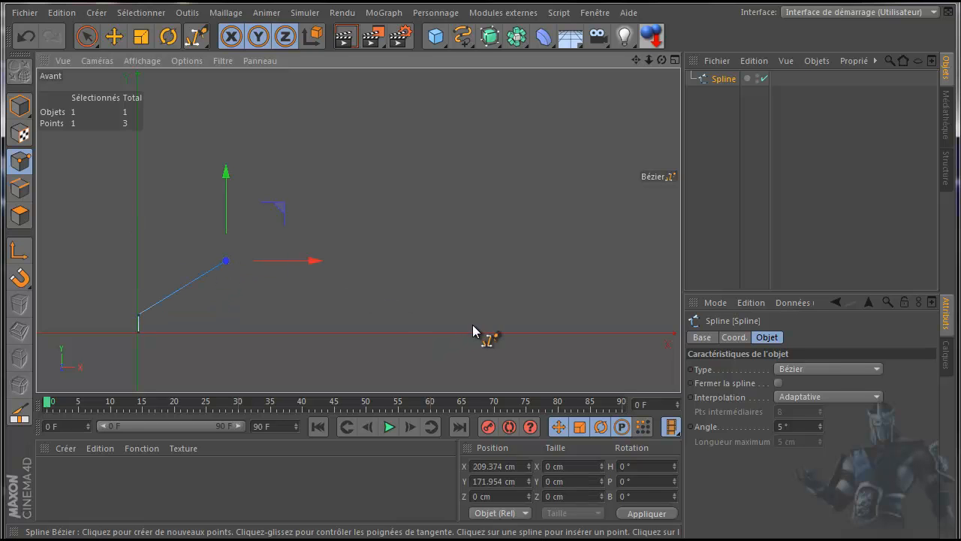
{"action": "left_click", "coordinate": [517, 321]}
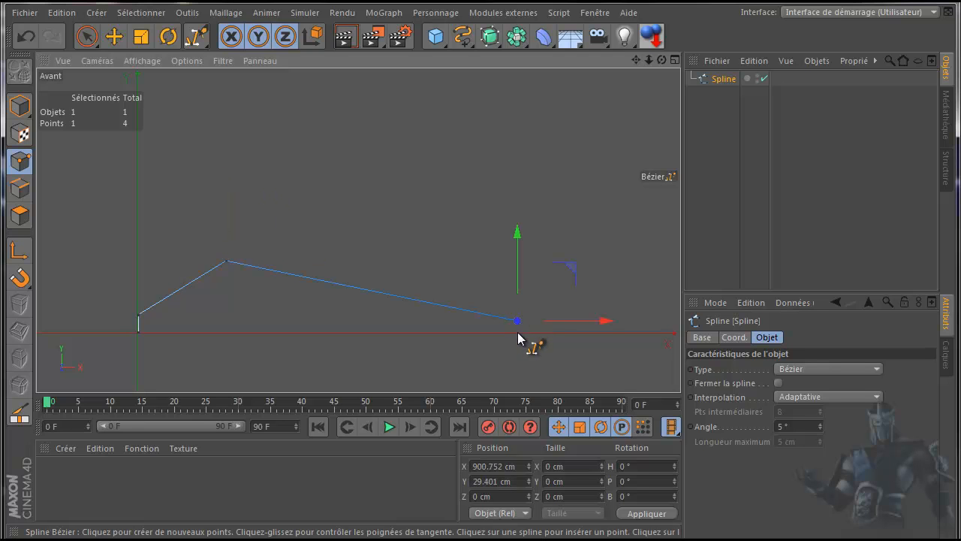
{"action": "left_click", "coordinate": [517, 332]}
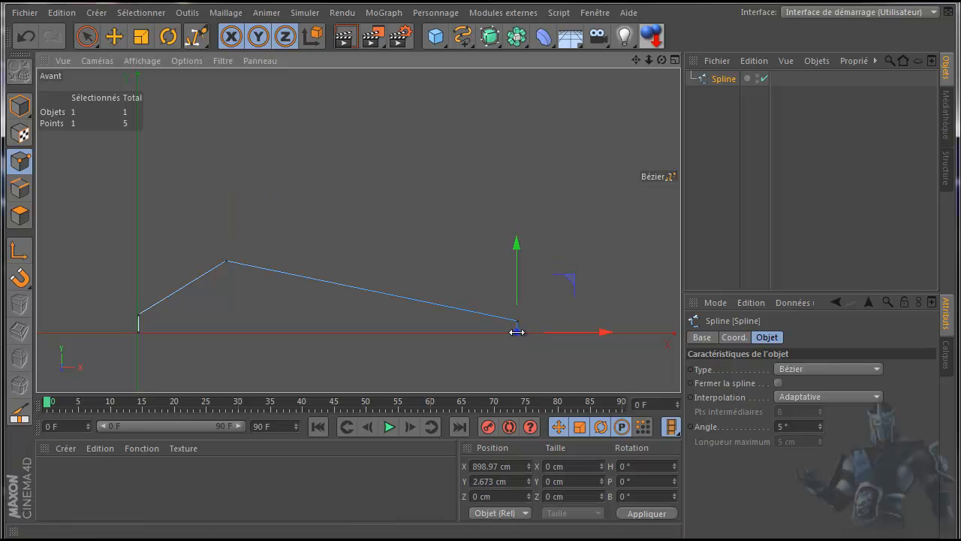
{"action": "left_click", "coordinate": [136, 331]}
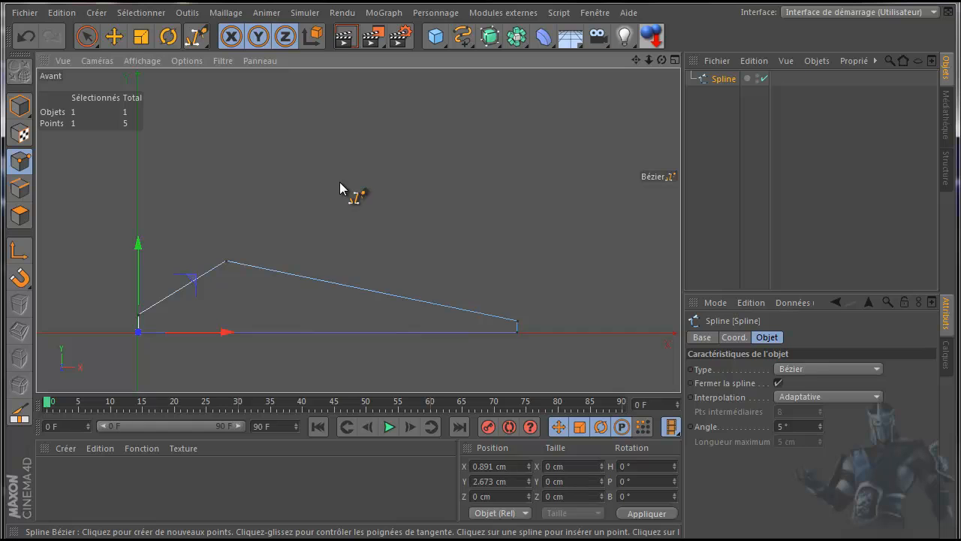
Rotate the whole spline object in the top view to a heading of -45°.
{"action": "key", "text": "F5"}
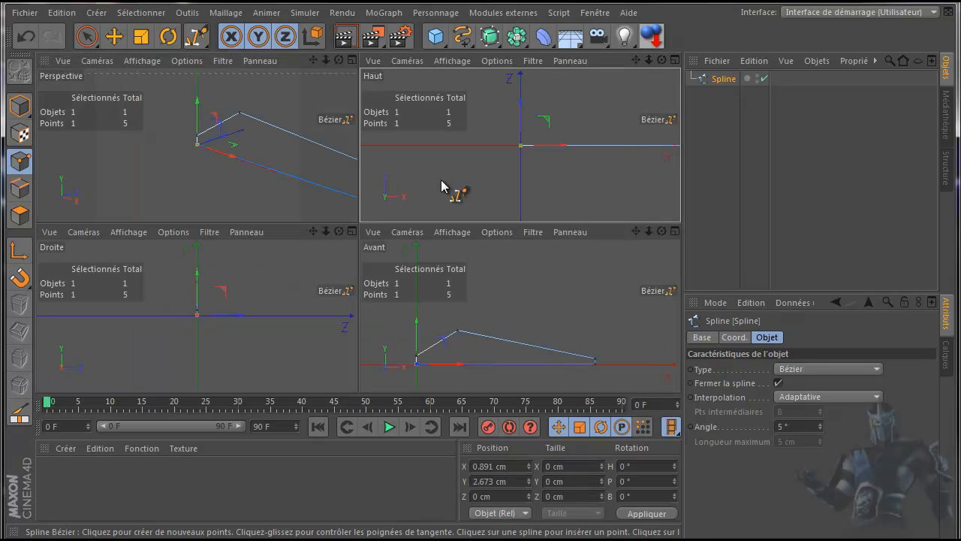
{"action": "middle_click", "coordinate": [443, 186]}
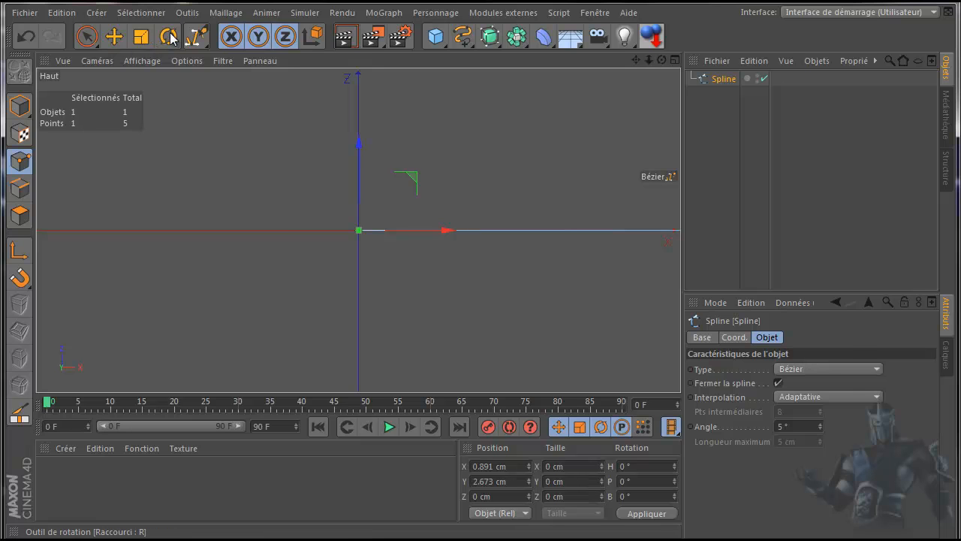
{"action": "left_click", "coordinate": [170, 38]}
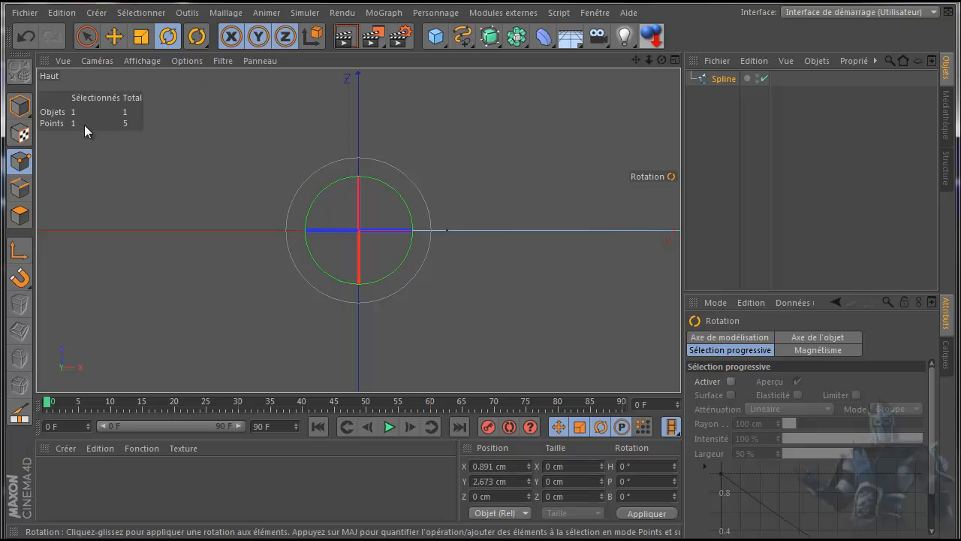
{"action": "left_click", "coordinate": [20, 106]}
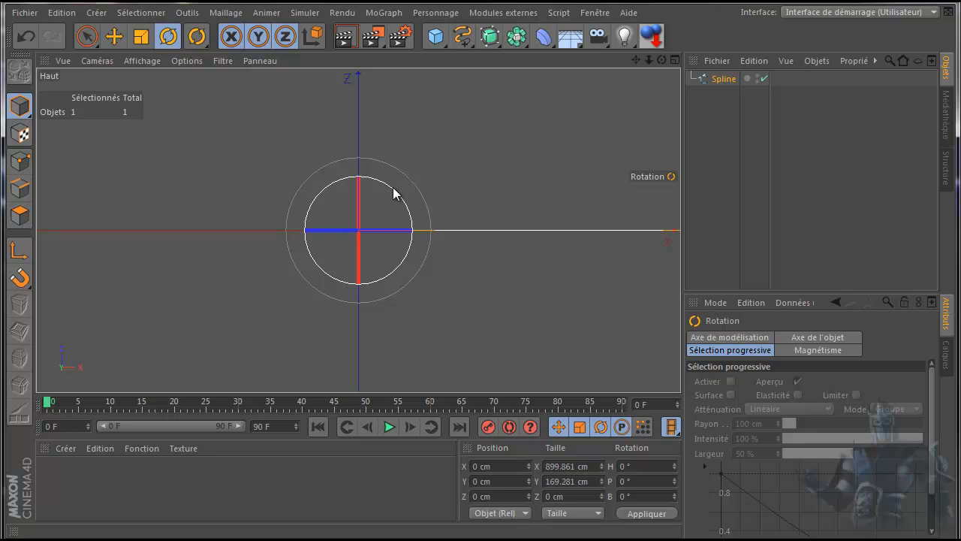
{"action": "left_click_drag", "start_coordinate": [394, 197], "coordinate": [394, 226]}
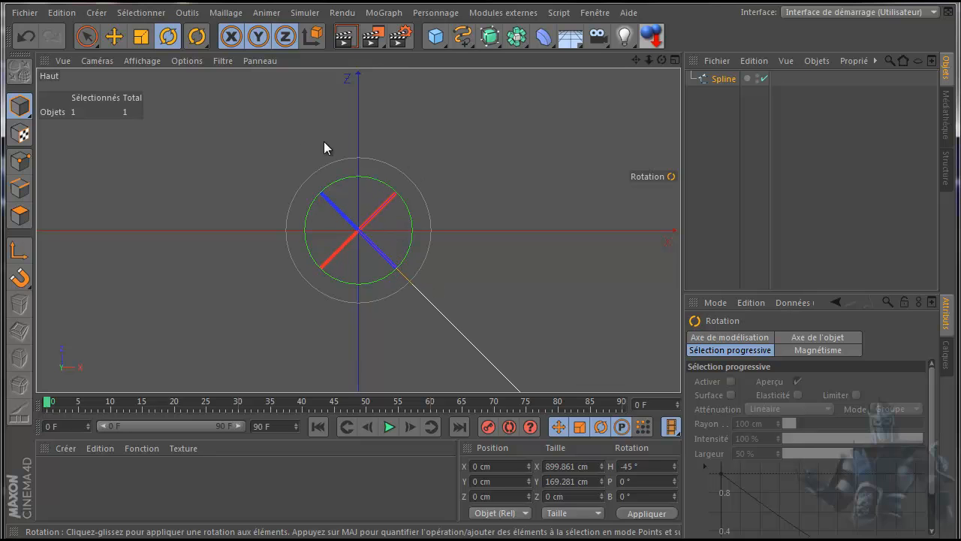
Add a Révolution NURBS and nest the spline inside it to generate the disc.
{"action": "left_click", "coordinate": [114, 37]}
{"action": "middle_click", "coordinate": [225, 191]}
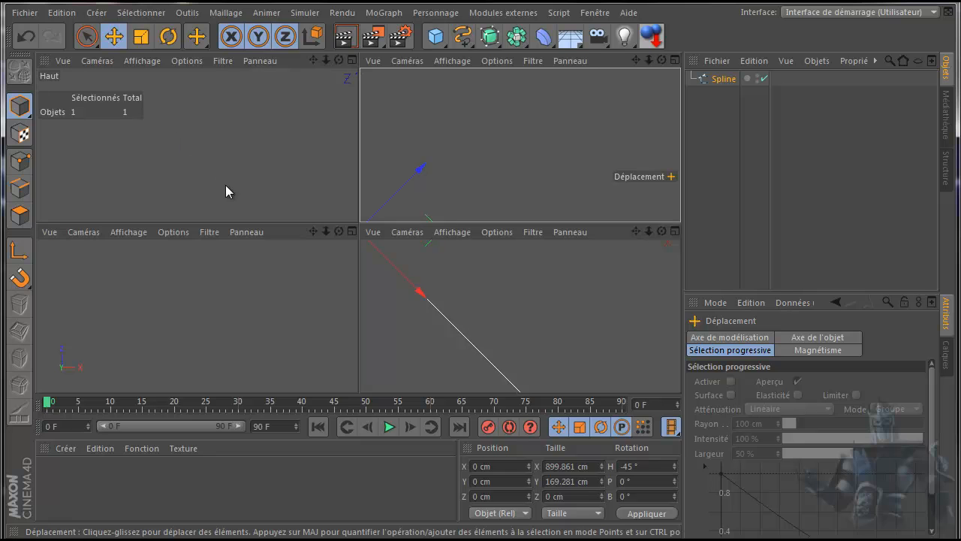
{"action": "middle_click", "coordinate": [226, 191]}
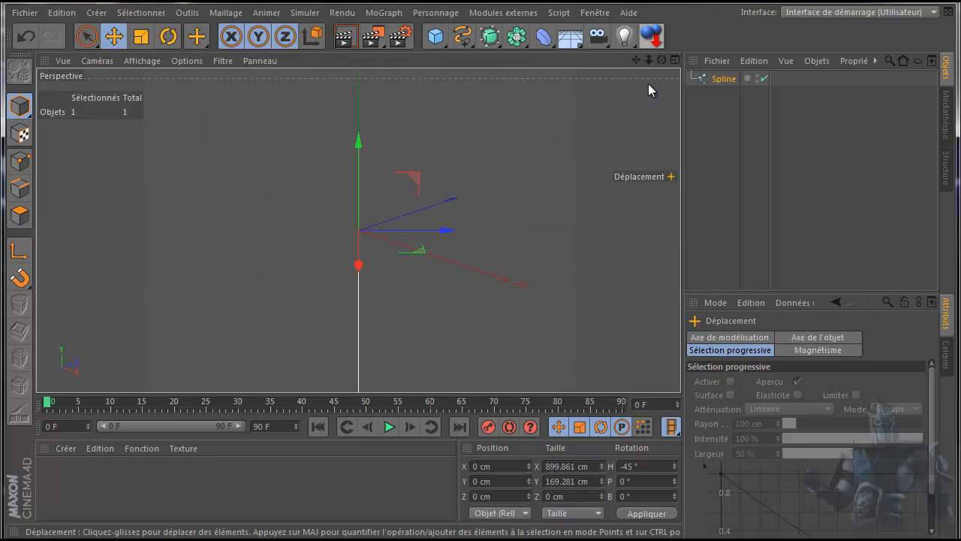
{"action": "left_click_drag", "start_coordinate": [661, 59], "coordinate": [481, 294]}
{"action": "scroll", "coordinate": [638, 81], "scroll_direction": "down", "scroll_amount": 3}
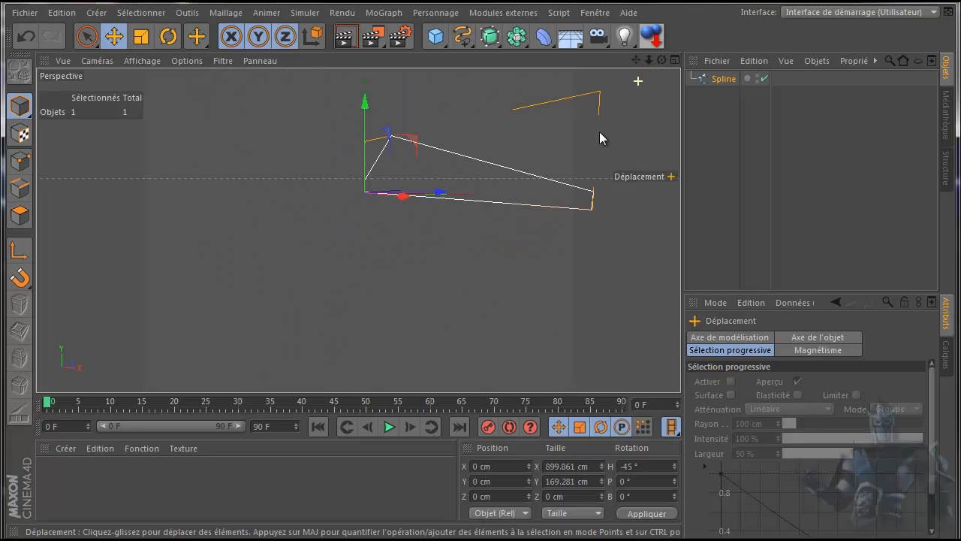
{"action": "left_click_drag", "start_coordinate": [636, 59], "coordinate": [479, 299]}
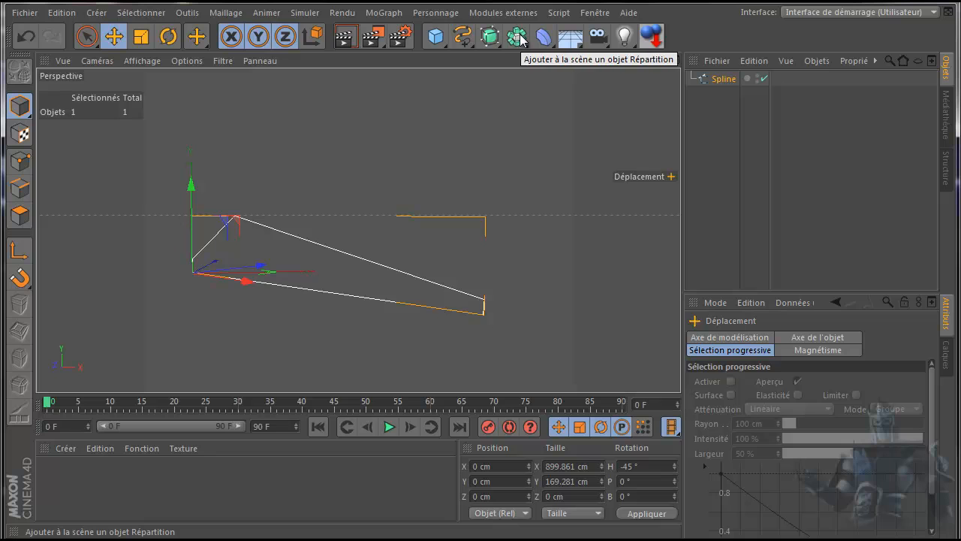
{"action": "left_click", "coordinate": [490, 36]}
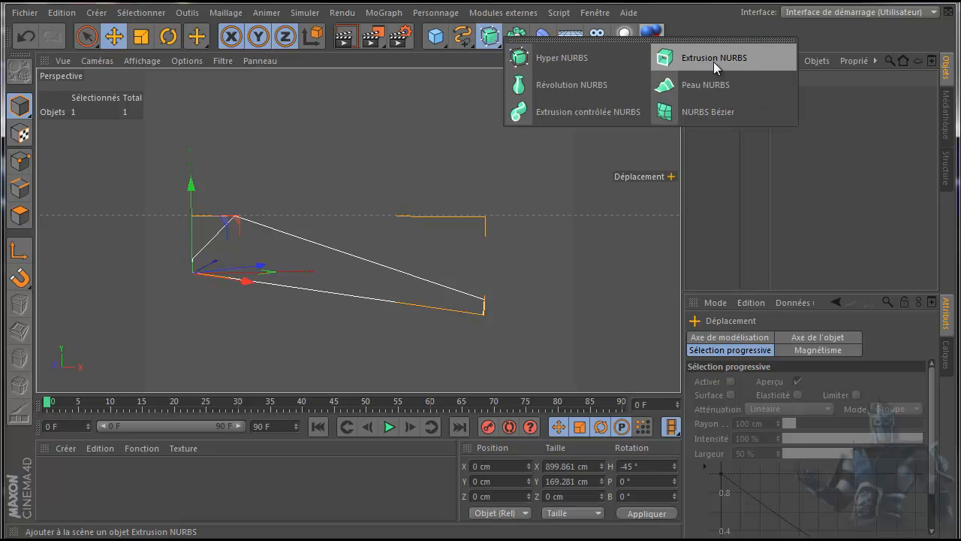
{"action": "left_click", "coordinate": [556, 84]}
{"action": "left_click_drag", "start_coordinate": [729, 95], "coordinate": [737, 80]}
Move the spline outward along its own X axis to about X 237 cm, Z -237 cm, widening the disc's central hole.
{"action": "left_click_drag", "start_coordinate": [631, 79], "coordinate": [606, 117], "text": "alt"}
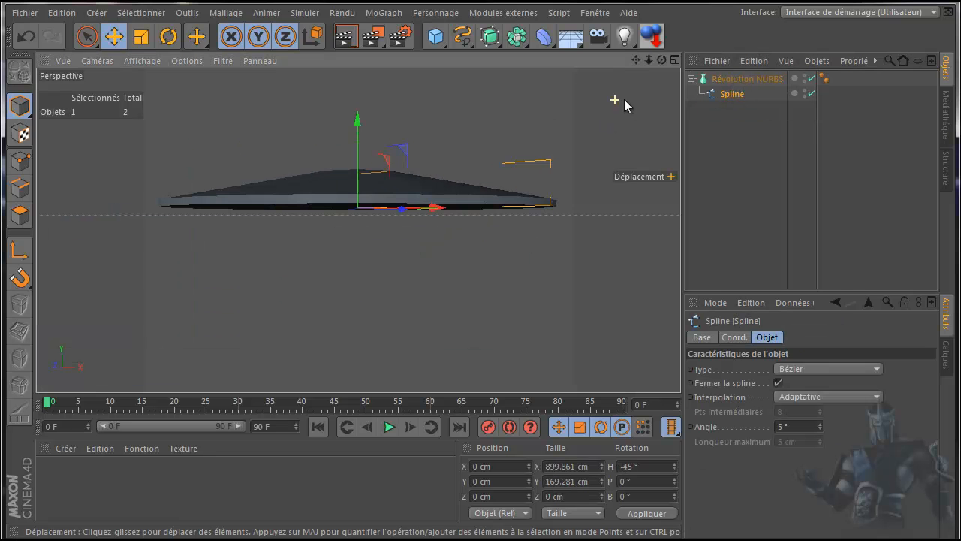
{"action": "left_click_drag", "start_coordinate": [661, 61], "coordinate": [480, 296]}
{"action": "left_click_drag", "start_coordinate": [636, 60], "coordinate": [480, 292]}
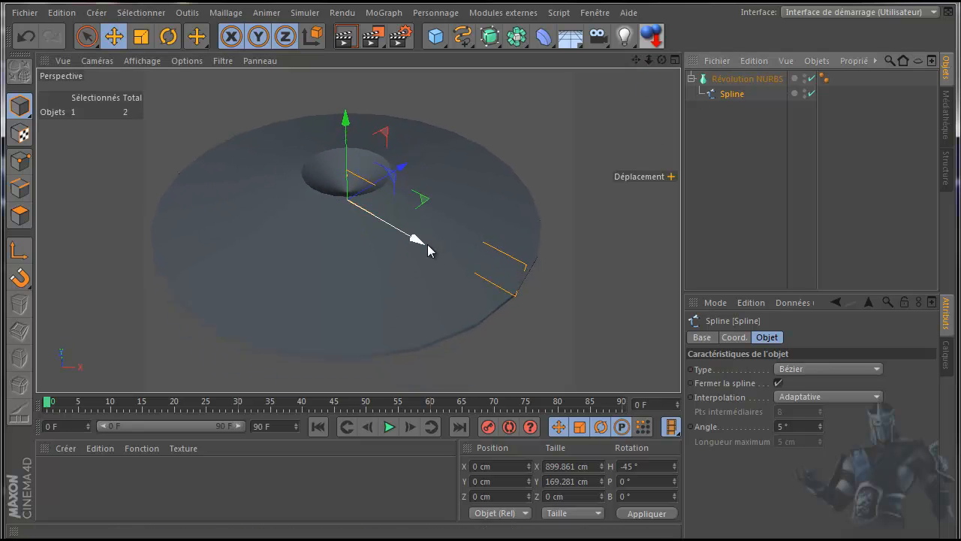
{"action": "left_click_drag", "start_coordinate": [421, 241], "coordinate": [472, 293]}
Display the disc with Gouraud shading and lines, and switch the spline to point editing.
{"action": "left_click", "coordinate": [143, 60]}
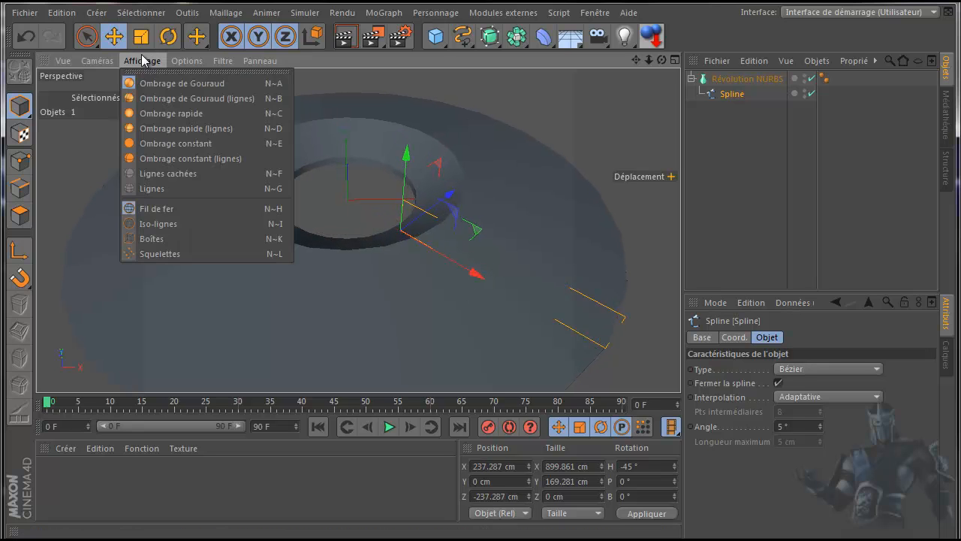
{"action": "left_click", "coordinate": [153, 98]}
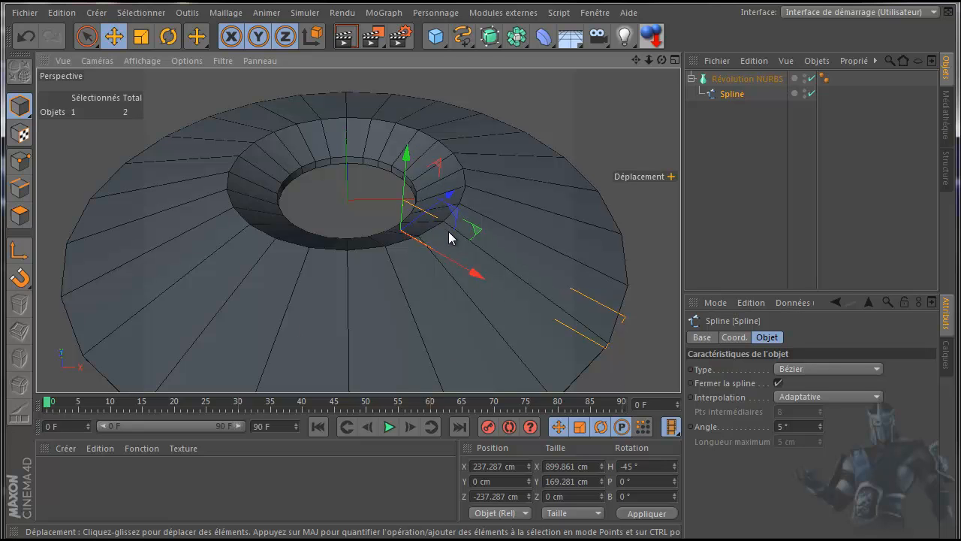
{"action": "left_click_drag", "start_coordinate": [661, 60], "coordinate": [487, 292]}
{"action": "left_click", "coordinate": [19, 161]}
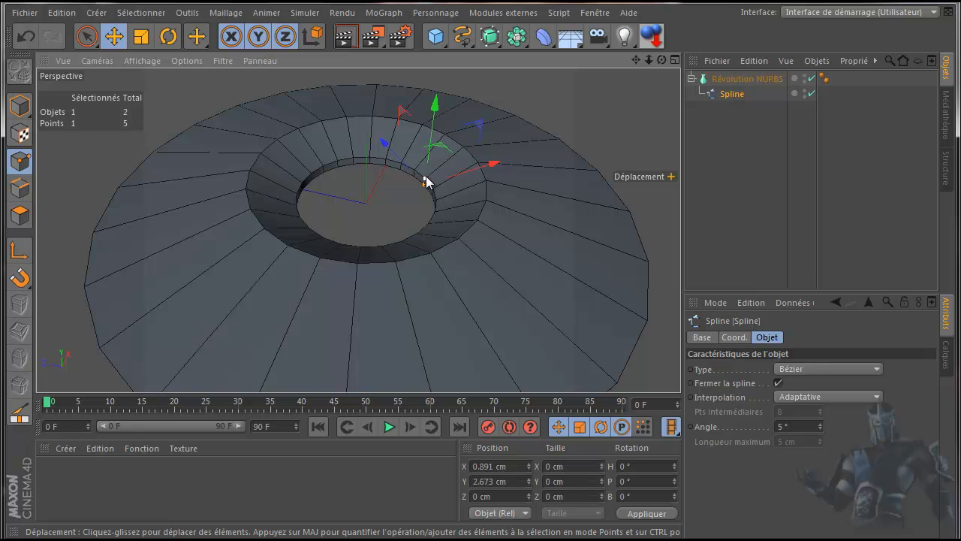
Raise the spline point at the disc's inner hole edge to about Y 64 cm and select the Révolution NURBS.
{"action": "mouse_move", "coordinate": [435, 97]}
{"action": "left_mouse_down"}
{"action": "mouse_move", "coordinate": [440, 107]}
{"action": "mouse_move", "coordinate": [438, 97]}
{"action": "left_mouse_up"}
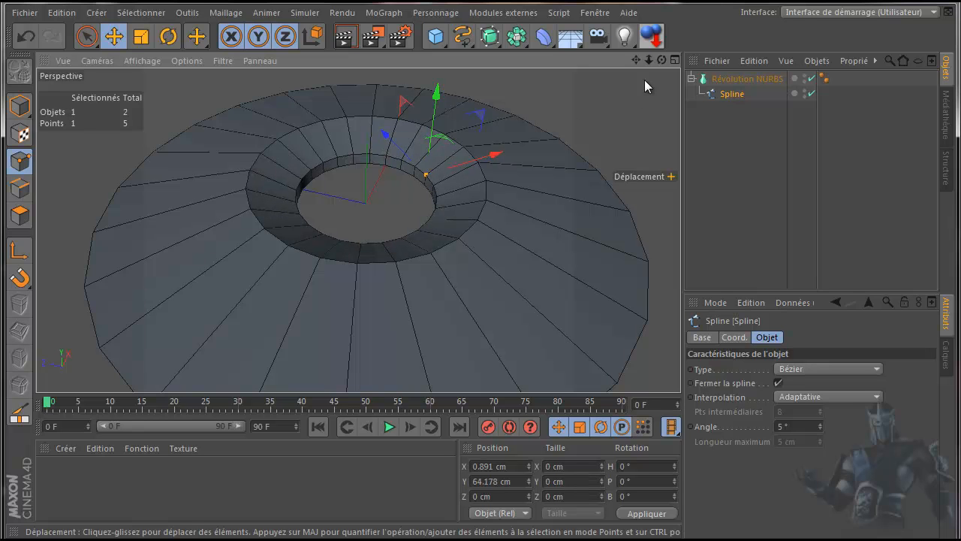
{"action": "left_click_drag", "start_coordinate": [660, 59], "coordinate": [482, 295]}
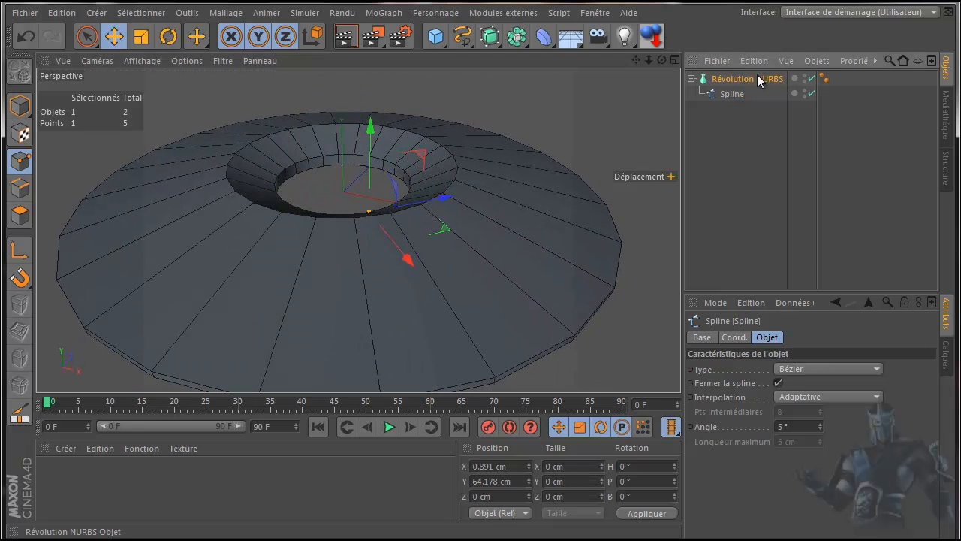
{"action": "left_click", "coordinate": [760, 79]}
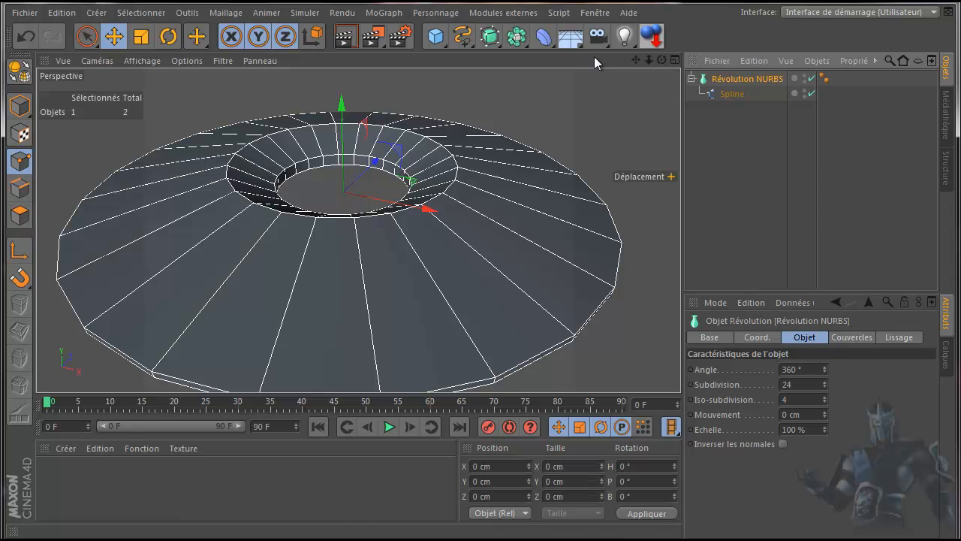
Switch to the tron.c4d scene and examine the finished disc from above, with its TRON lettering facing front.
{"action": "left_click", "coordinate": [600, 13]}
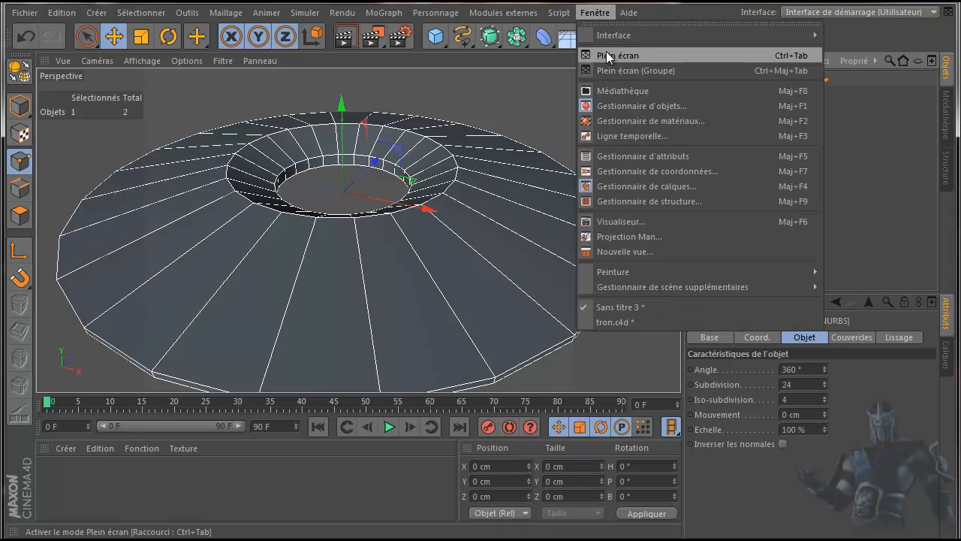
{"action": "left_click", "coordinate": [609, 322]}
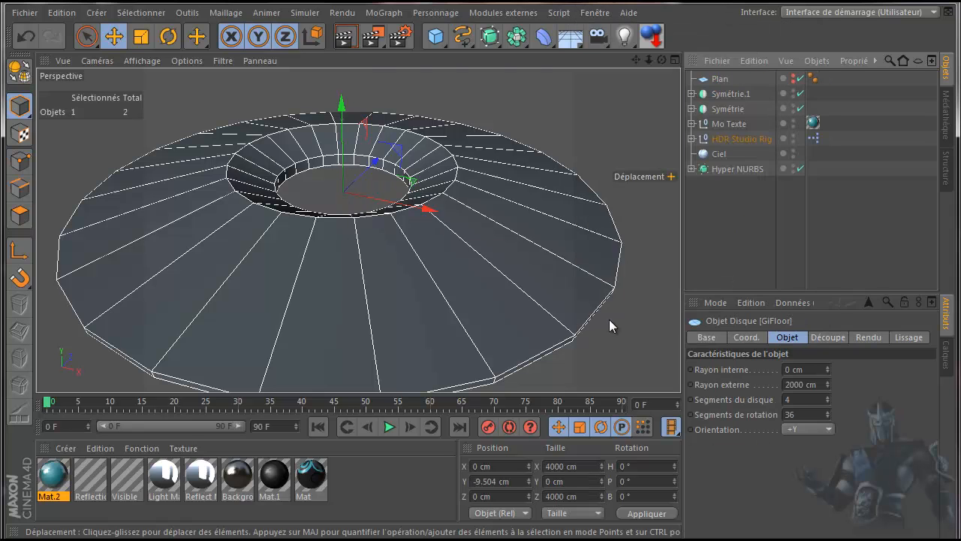
{"action": "scroll", "coordinate": [419, 242], "scroll_direction": "up", "scroll_amount": 5}
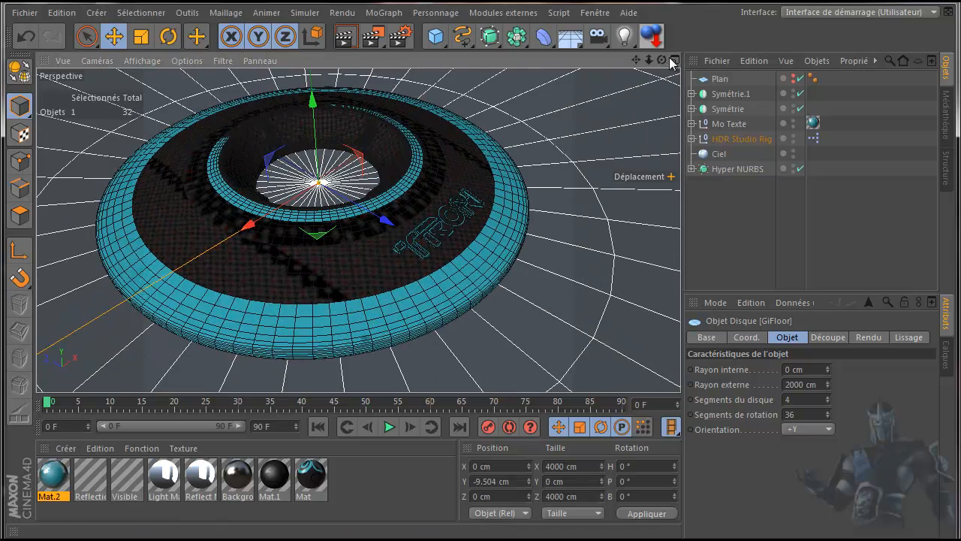
{"action": "left_click_drag", "start_coordinate": [662, 59], "coordinate": [479, 296]}
{"action": "left_click_drag", "start_coordinate": [635, 59], "coordinate": [574, 179]}
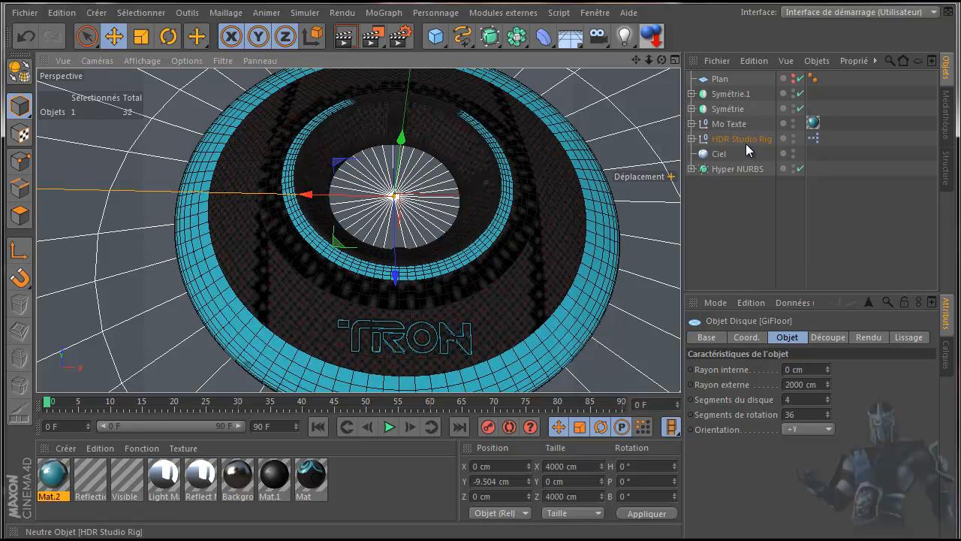
Render the disc mesh outside the Hyper NURBS with the HDR Studio Rig hidden, and nest the mesh back in the Hyper NURBS.
{"action": "left_click", "coordinate": [692, 169]}
{"action": "left_click_drag", "start_coordinate": [732, 184], "coordinate": [727, 226]}
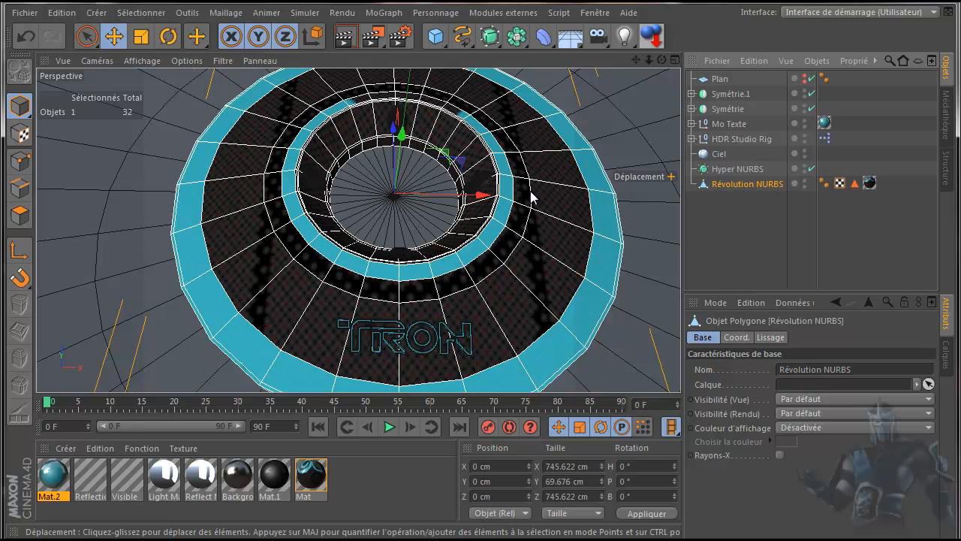
{"action": "left_click", "coordinate": [346, 36]}
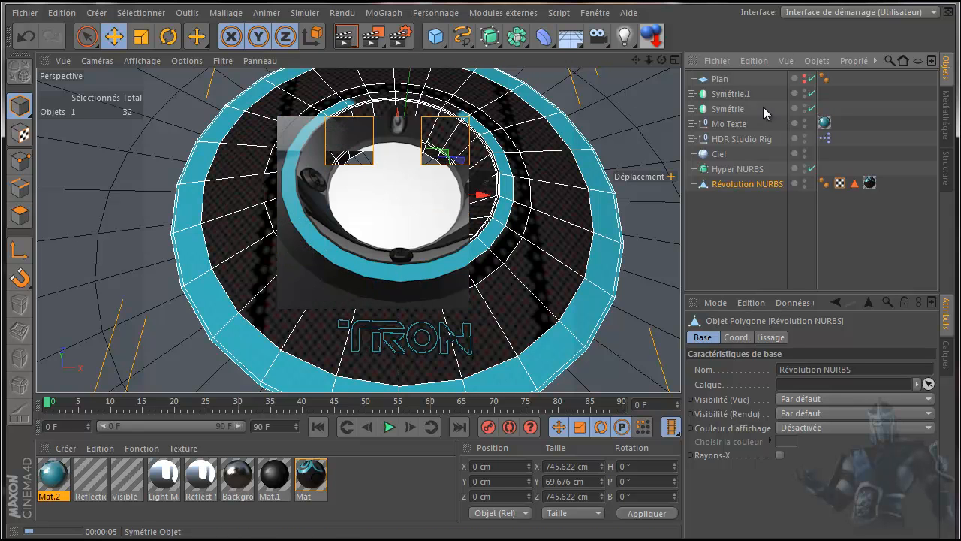
{"action": "left_click", "coordinate": [805, 137]}
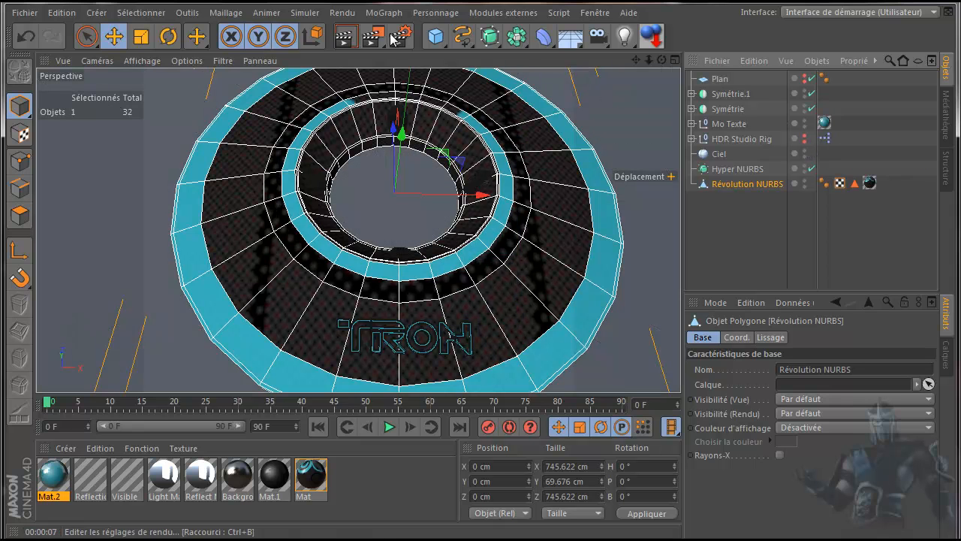
{"action": "left_click", "coordinate": [345, 38]}
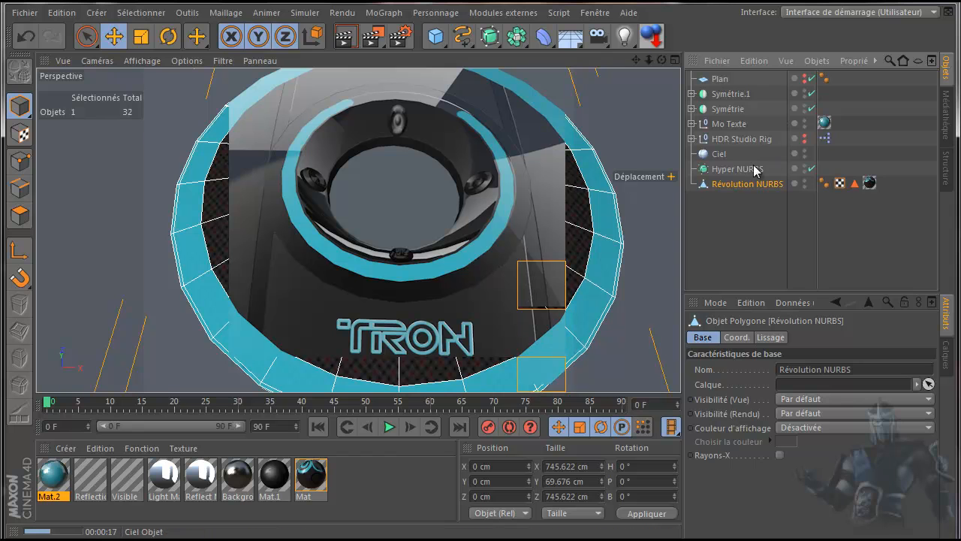
{"action": "left_click_drag", "start_coordinate": [744, 184], "coordinate": [742, 169]}
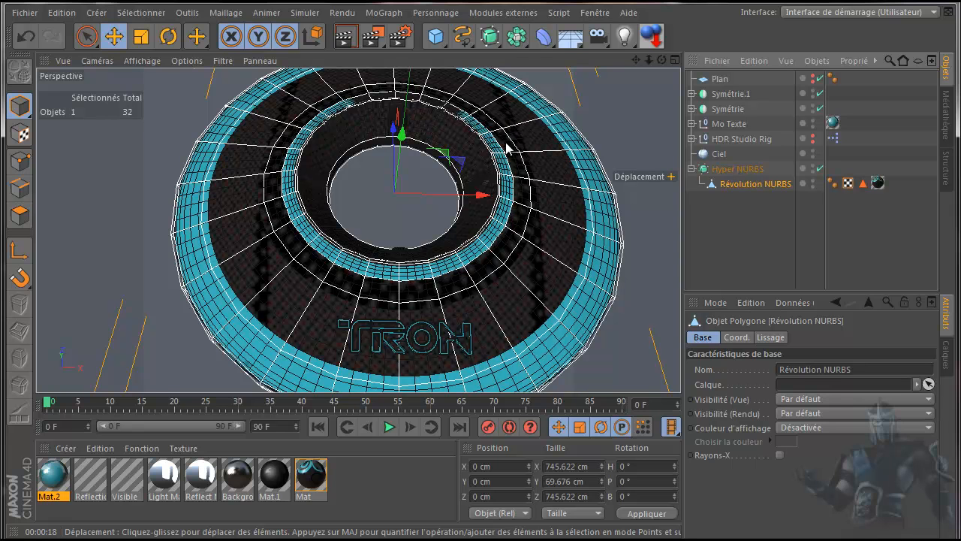
Return to the Sans titre 3 scene and set the Révolution NURBS subdivision to 68.
{"action": "left_click", "coordinate": [603, 14]}
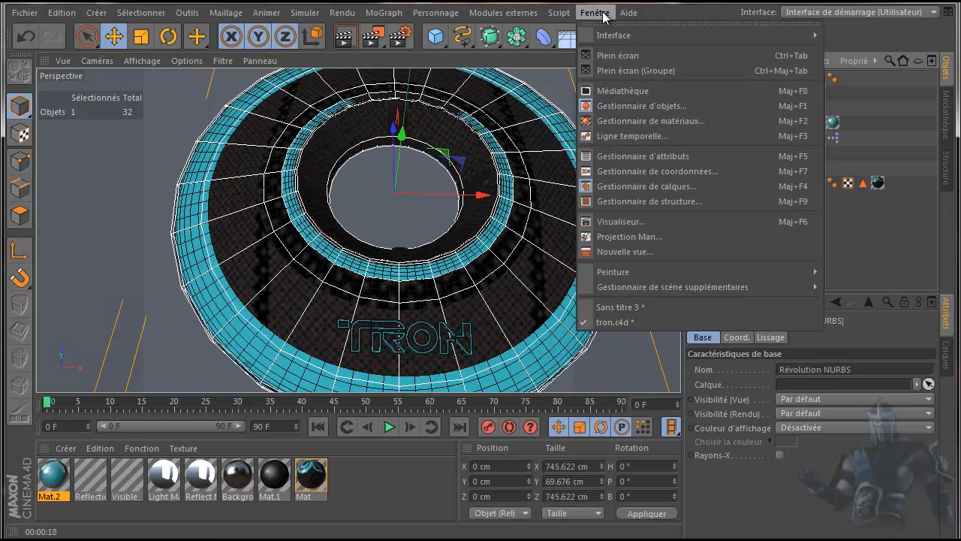
{"action": "left_click", "coordinate": [610, 307]}
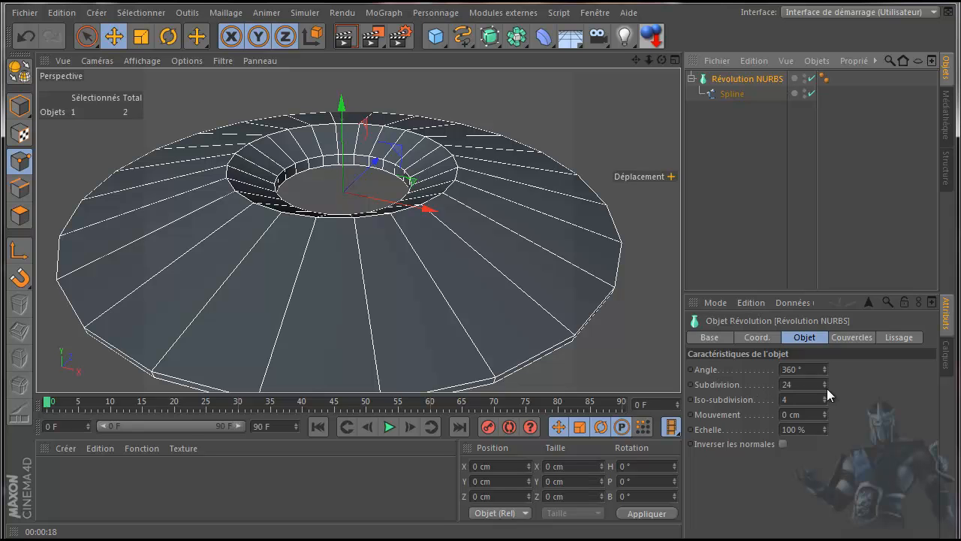
{"action": "left_click_drag", "start_coordinate": [824, 381], "coordinate": [823, 381]}
{"action": "left_click_drag", "start_coordinate": [824, 381], "coordinate": [824, 381]}
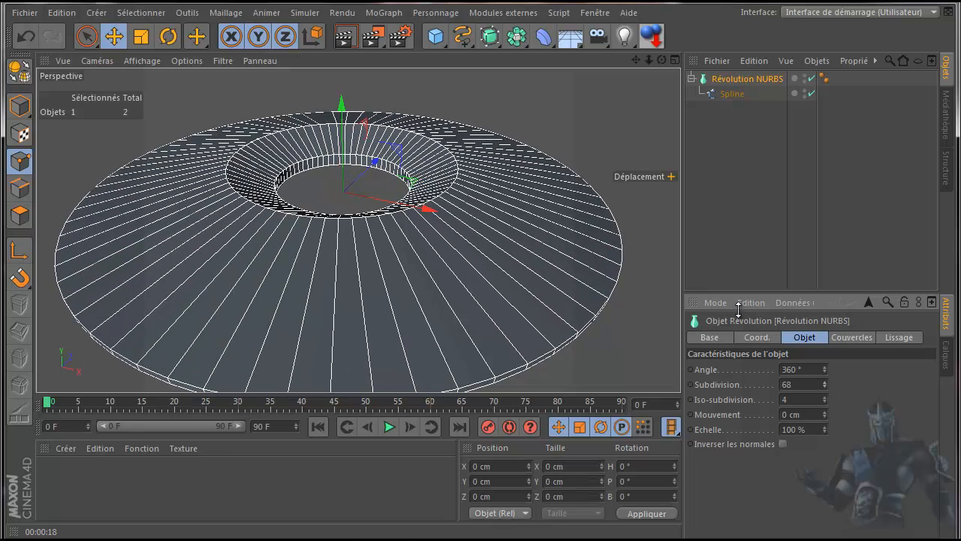
Render the subdivided disc in the perspective view from several angles to check how smooth its outline is.
{"action": "left_click", "coordinate": [345, 36]}
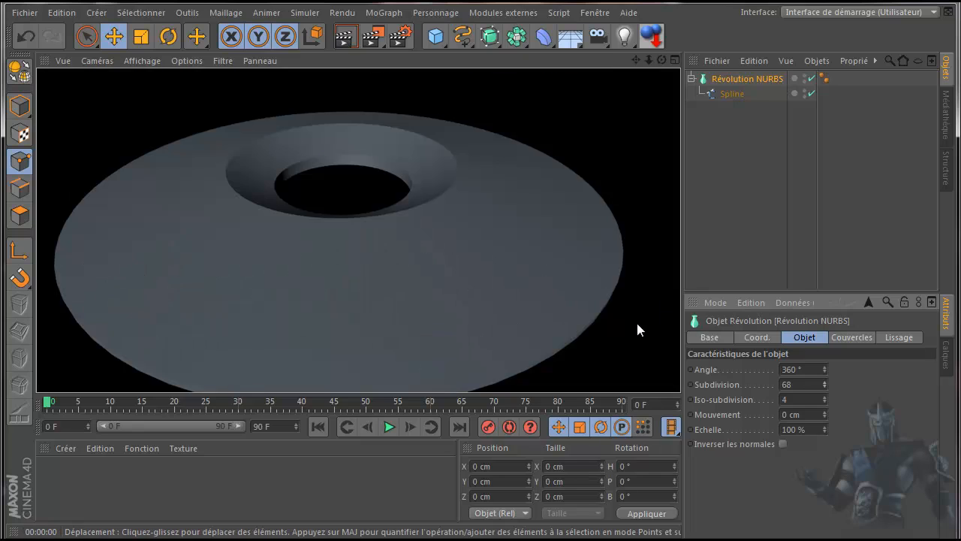
{"action": "left_click_drag", "start_coordinate": [662, 60], "coordinate": [481, 296]}
{"action": "scroll", "coordinate": [624, 163], "scroll_direction": "down", "scroll_amount": 5}
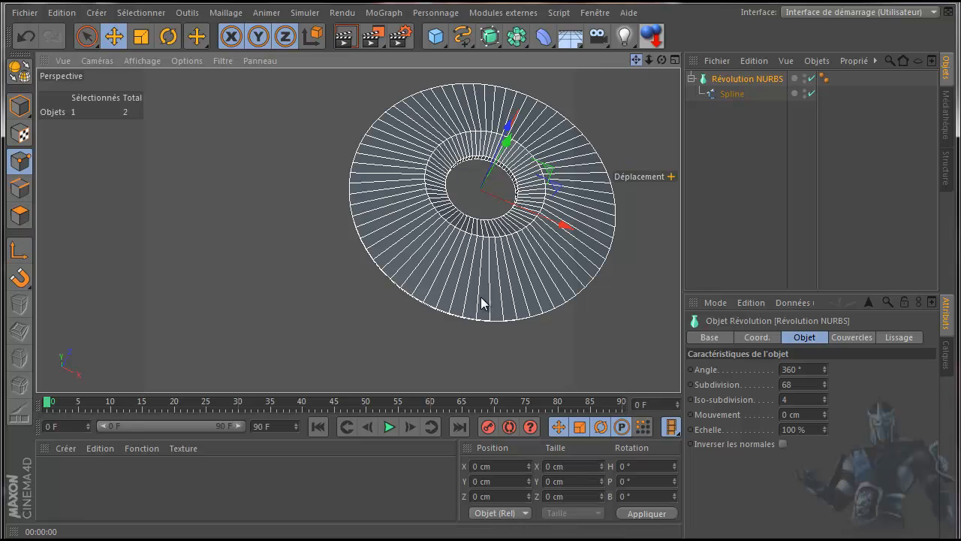
{"action": "left_click_drag", "start_coordinate": [636, 60], "coordinate": [479, 294]}
{"action": "scroll", "coordinate": [479, 294], "scroll_direction": "up", "scroll_amount": 2}
{"action": "scroll", "coordinate": [539, 242], "scroll_direction": "up", "scroll_amount": 3}
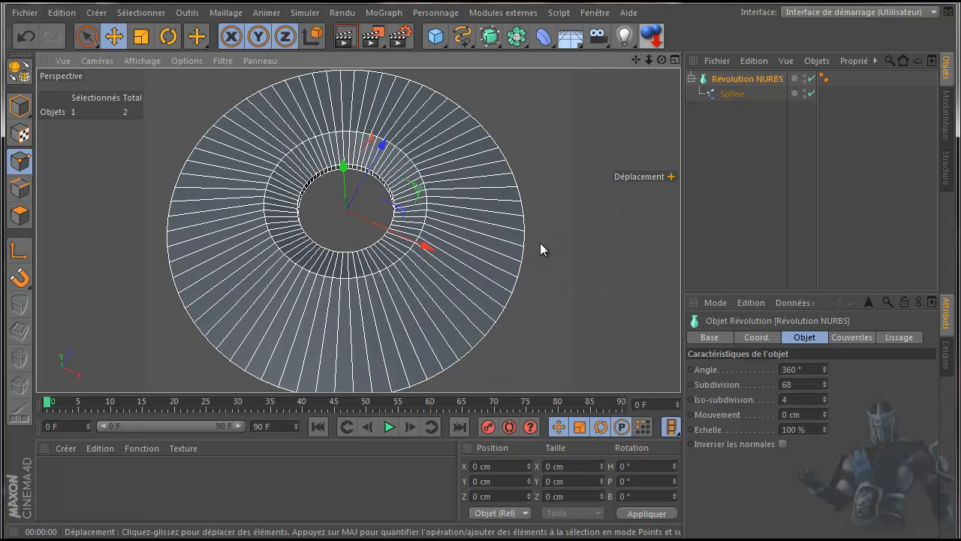
{"action": "left_click", "coordinate": [345, 40]}
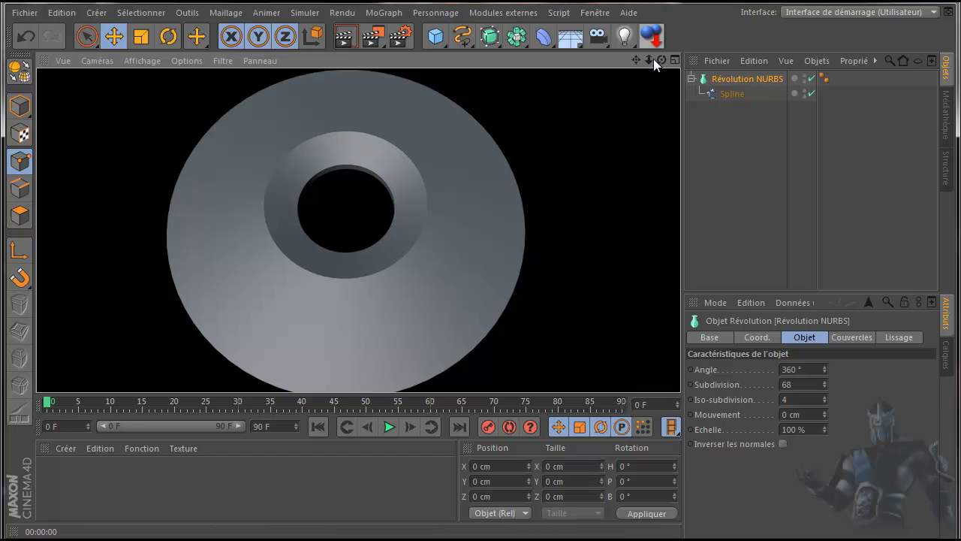
{"action": "left_click_drag", "start_coordinate": [664, 58], "coordinate": [483, 300]}
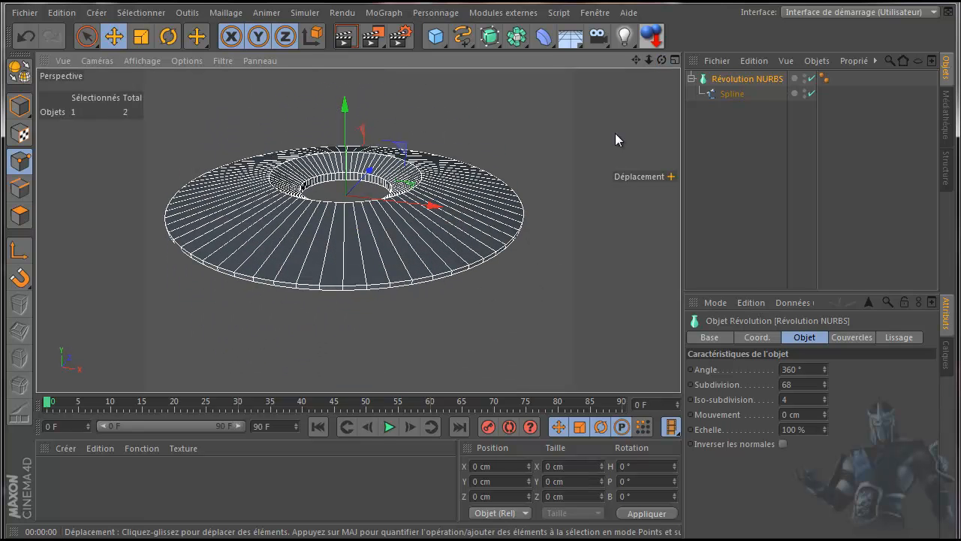
{"action": "mouse_move", "coordinate": [635, 60]}
{"action": "left_mouse_down"}
{"action": "mouse_move", "coordinate": [483, 301]}
{"action": "mouse_move", "coordinate": [627, 63]}
{"action": "mouse_move", "coordinate": [661, 59]}
{"action": "mouse_move", "coordinate": [480, 295]}
{"action": "mouse_move", "coordinate": [465, 285]}
{"action": "mouse_move", "coordinate": [485, 303]}
{"action": "mouse_move", "coordinate": [492, 291]}
{"action": "mouse_move", "coordinate": [483, 285]}
{"action": "mouse_move", "coordinate": [475, 323]}
{"action": "mouse_move", "coordinate": [484, 302]}
{"action": "left_mouse_up"}
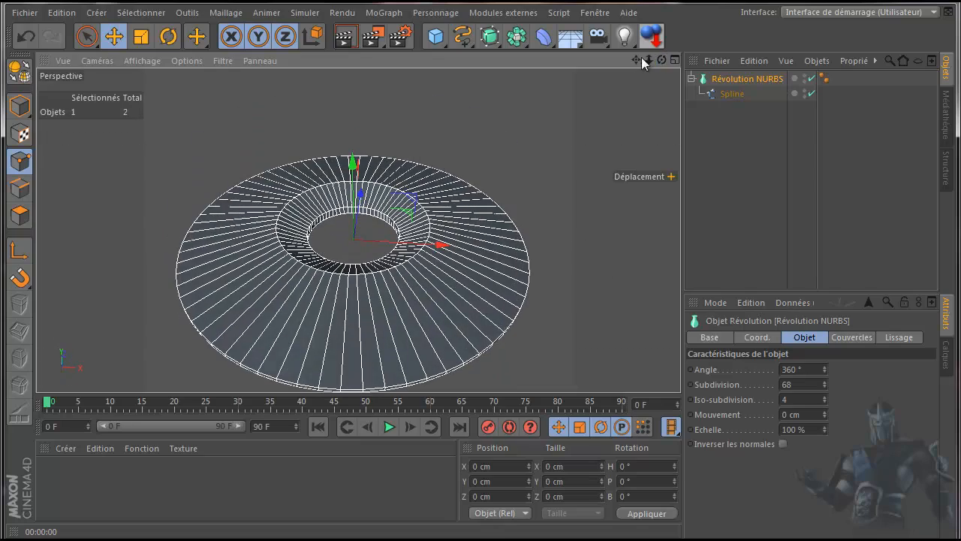
{"action": "left_click", "coordinate": [347, 36]}
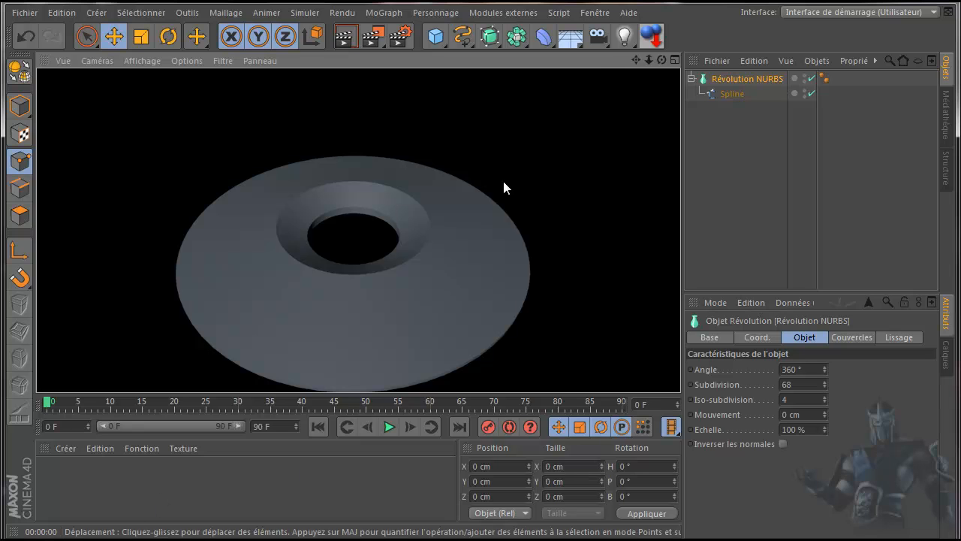
Switch to the tron.c4d scene and render the smoothed disc in the perspective view.
{"action": "left_click", "coordinate": [595, 13]}
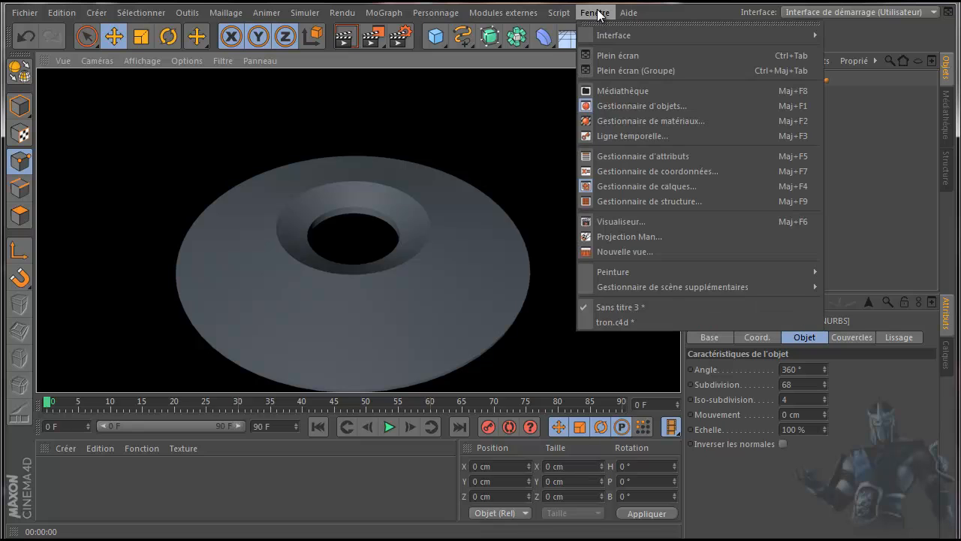
{"action": "left_click", "coordinate": [602, 323]}
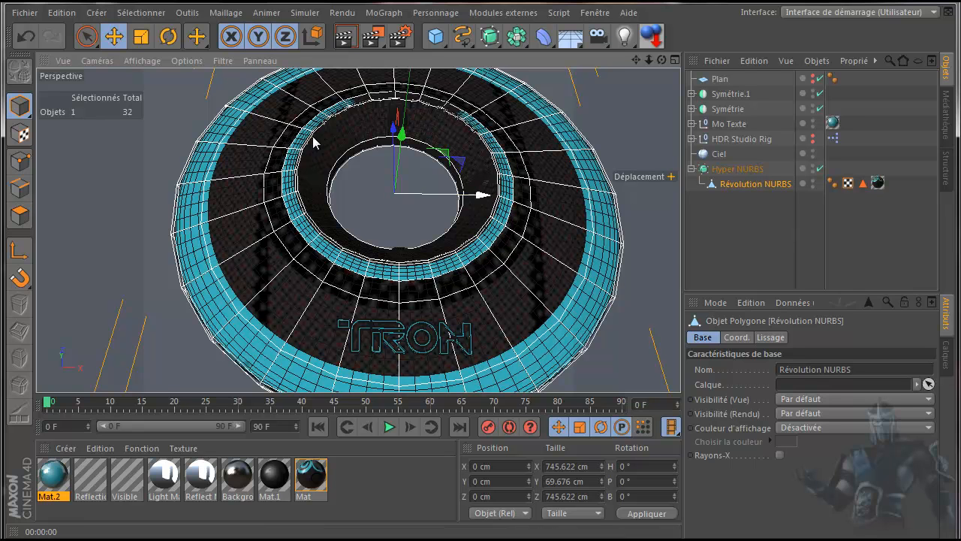
{"action": "left_click", "coordinate": [344, 36]}
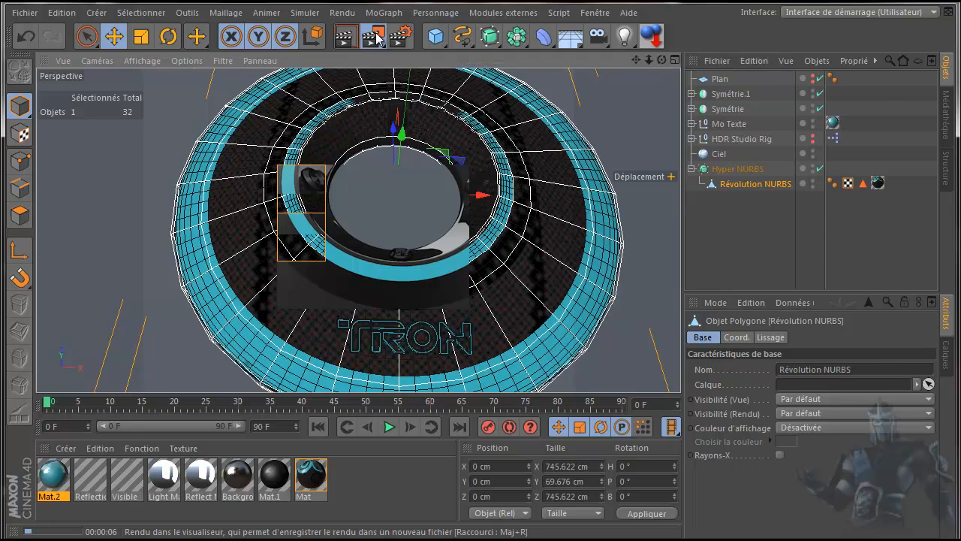
Examine the 17-second tron render in the Visualiseur history, close it and show the Hyper NURBS settings.
{"action": "left_click", "coordinate": [376, 35]}
{"action": "left_click", "coordinate": [698, 298]}
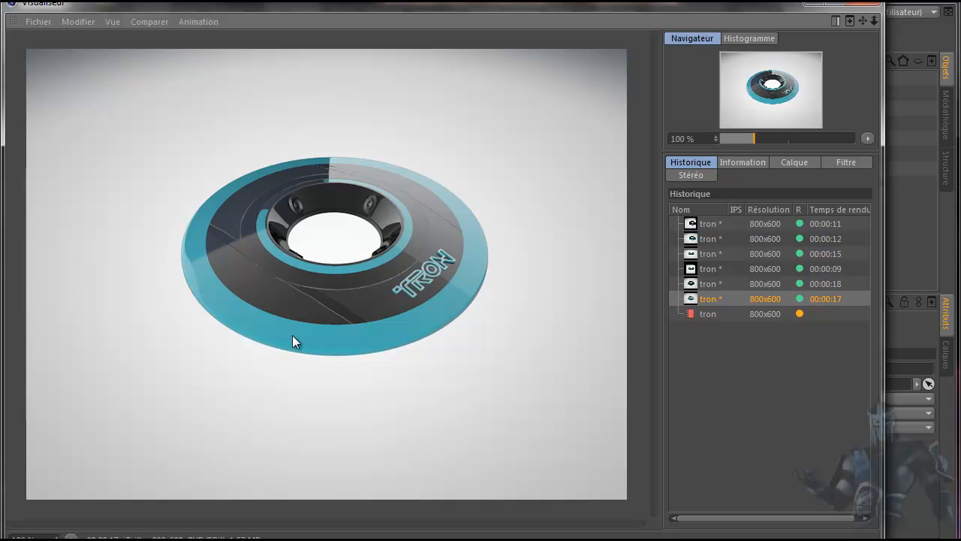
{"action": "left_click", "coordinate": [858, 5]}
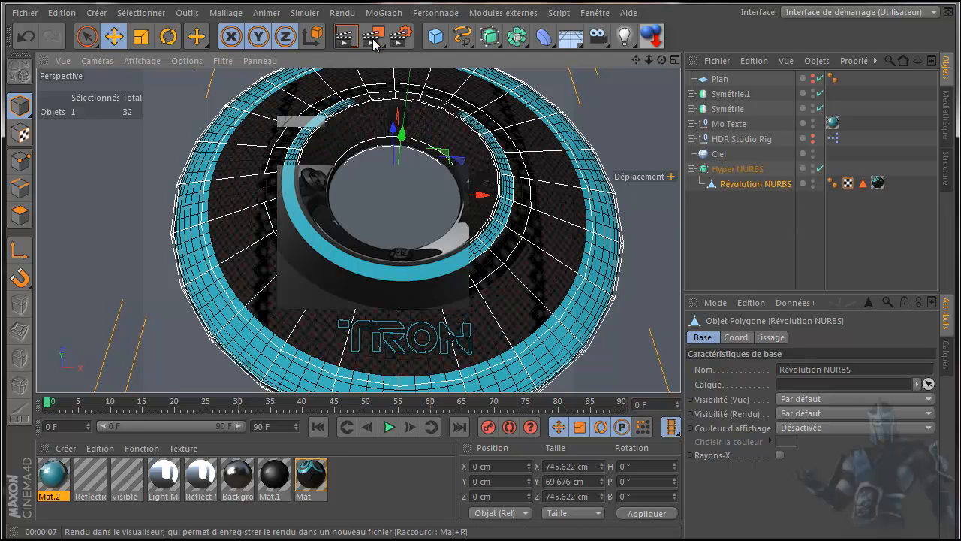
{"action": "left_click", "coordinate": [738, 168]}
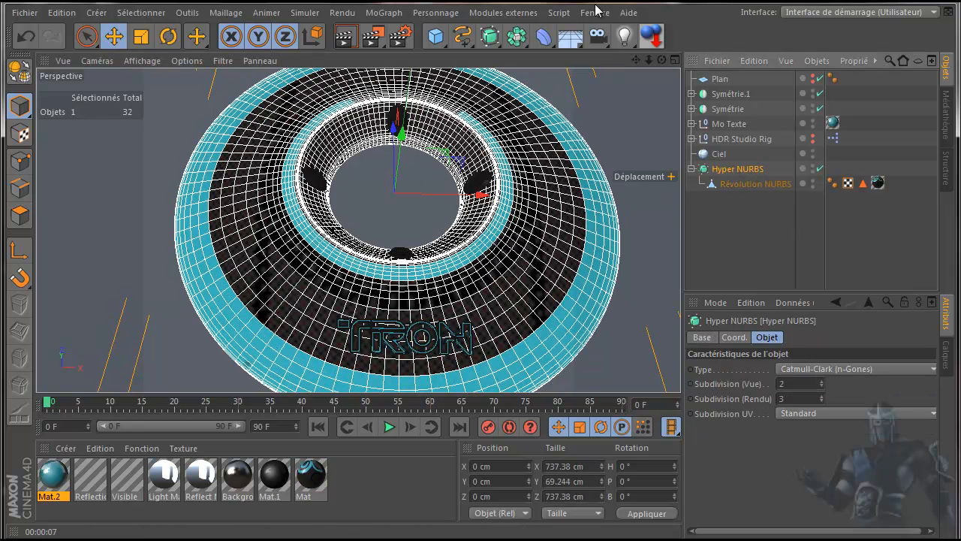
Return to the Sans titre 3 scene and frame the whole disc in the top view.
{"action": "left_click", "coordinate": [595, 12]}
{"action": "mouse_move", "coordinate": [624, 288]}
{"action": "left_click", "coordinate": [624, 306]}
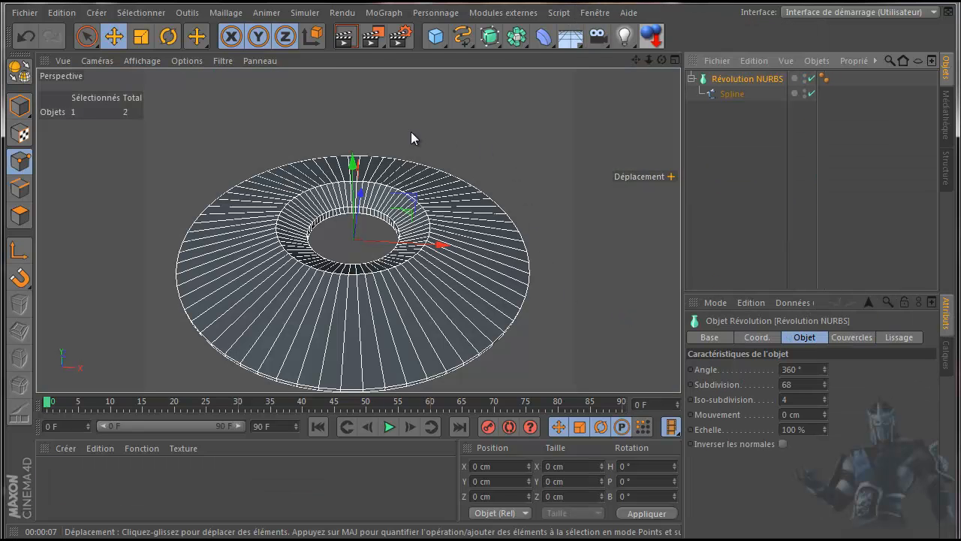
{"action": "middle_click", "coordinate": [411, 133]}
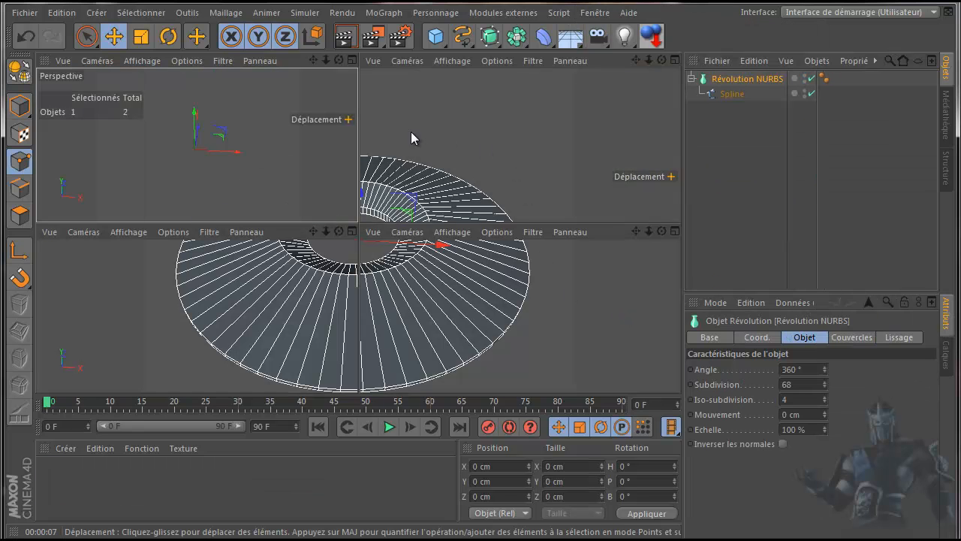
{"action": "middle_click", "coordinate": [440, 172]}
{"action": "scroll", "coordinate": [440, 168], "scroll_direction": "down", "scroll_amount": 5}
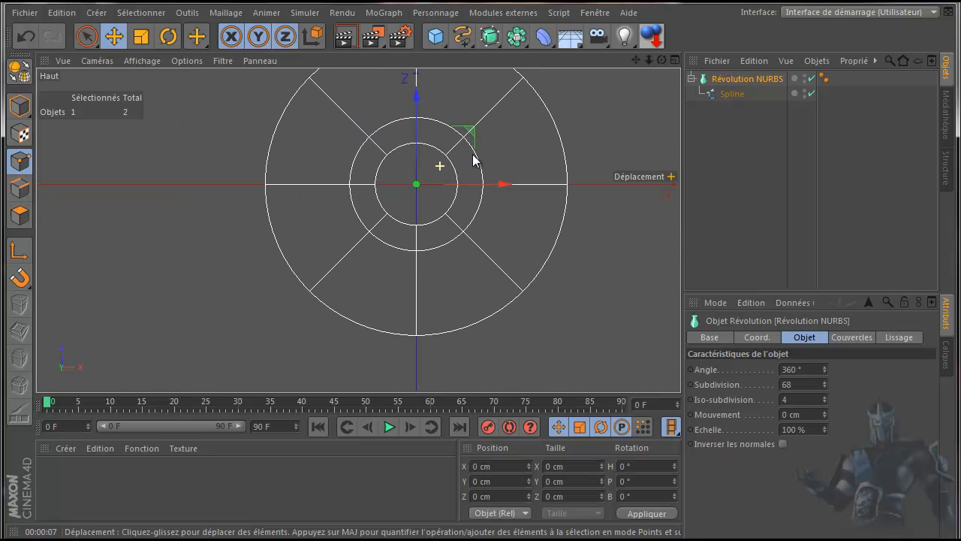
{"action": "left_click_drag", "start_coordinate": [635, 60], "coordinate": [588, 109]}
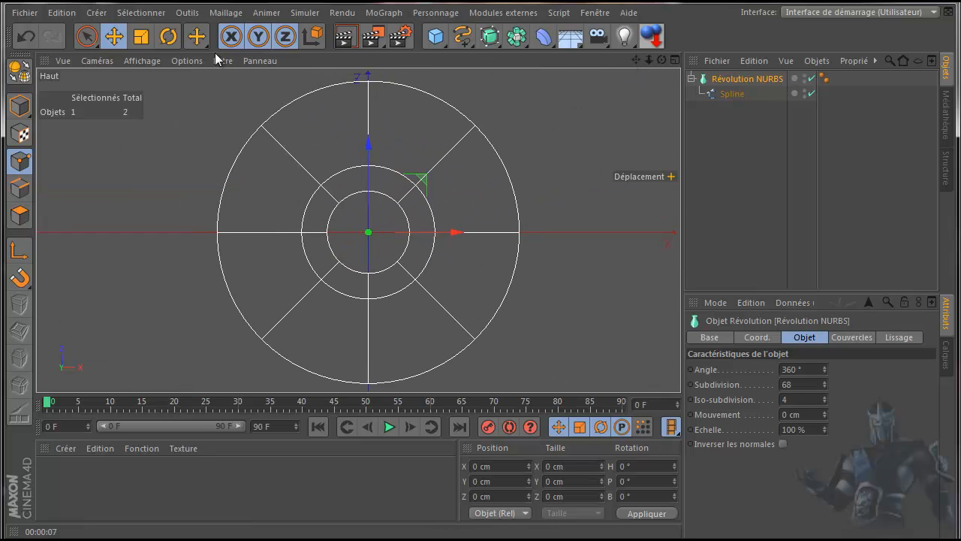
Display the top view with Gouraud shading and lines, using full wireframe instead of isoparms.
{"action": "left_click", "coordinate": [141, 61]}
{"action": "left_click", "coordinate": [151, 95]}
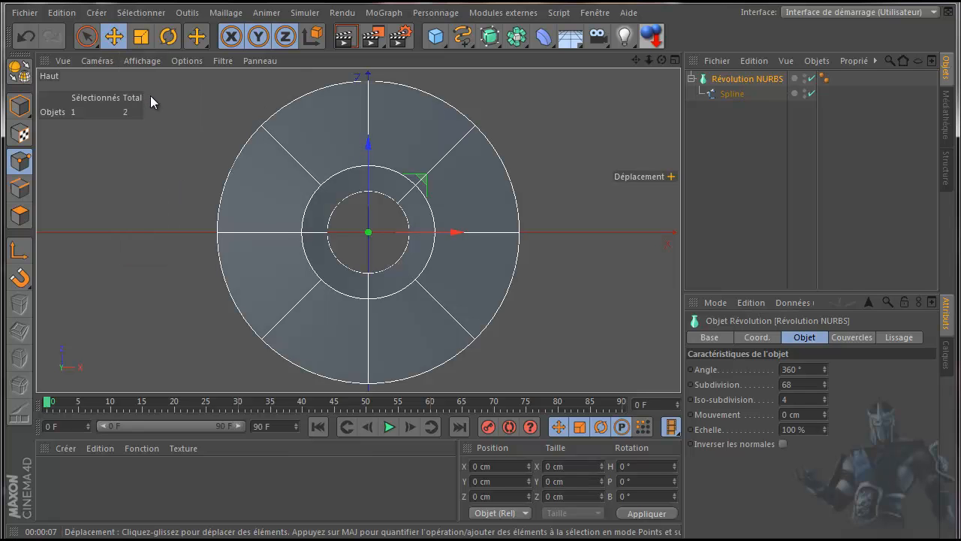
{"action": "left_click", "coordinate": [142, 61]}
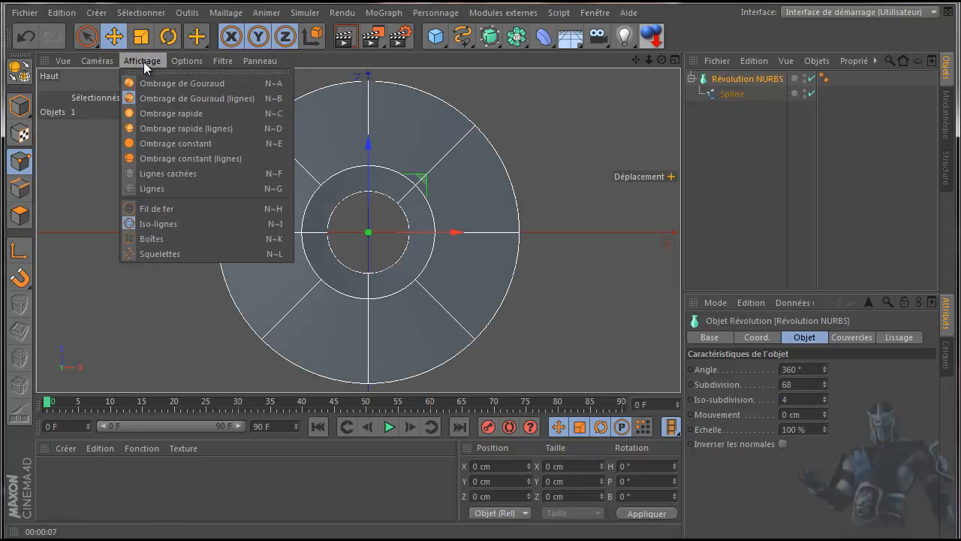
{"action": "left_click", "coordinate": [150, 208]}
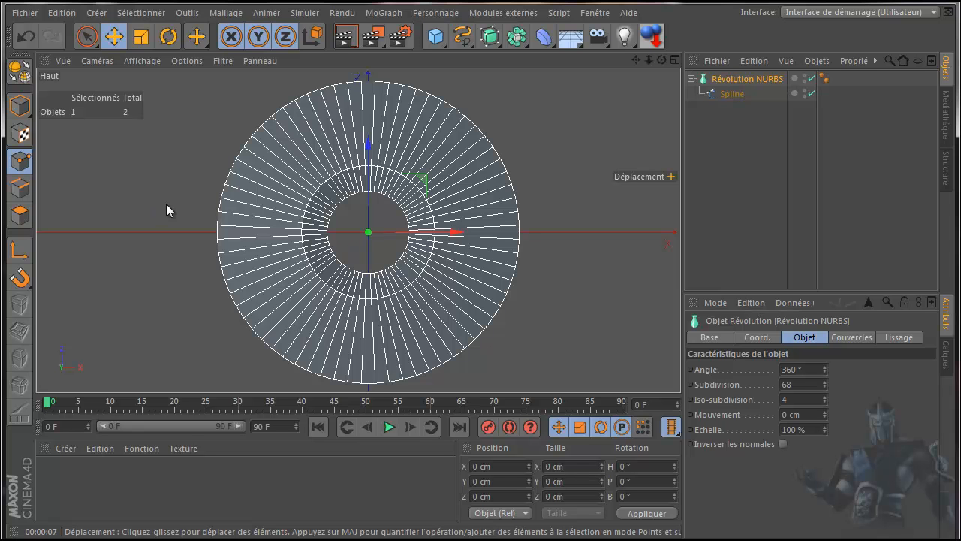
Convert the revolved disc into an editable polygon object and set the Knife (Couteau) to Boucle mode.
{"action": "scroll", "coordinate": [339, 268], "scroll_direction": "up", "scroll_amount": 4}
{"action": "scroll", "coordinate": [342, 269], "scroll_direction": "down", "scroll_amount": 5}
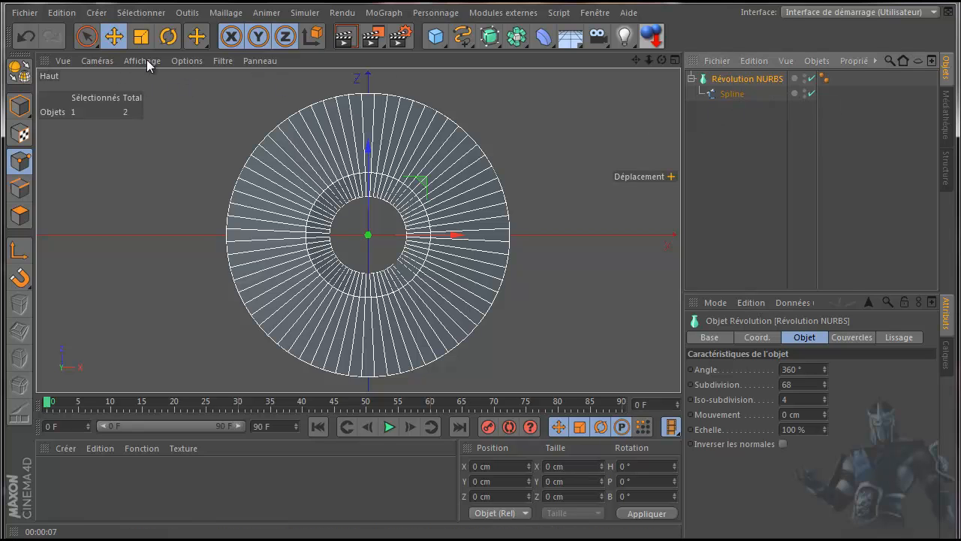
{"action": "left_click", "coordinate": [22, 72]}
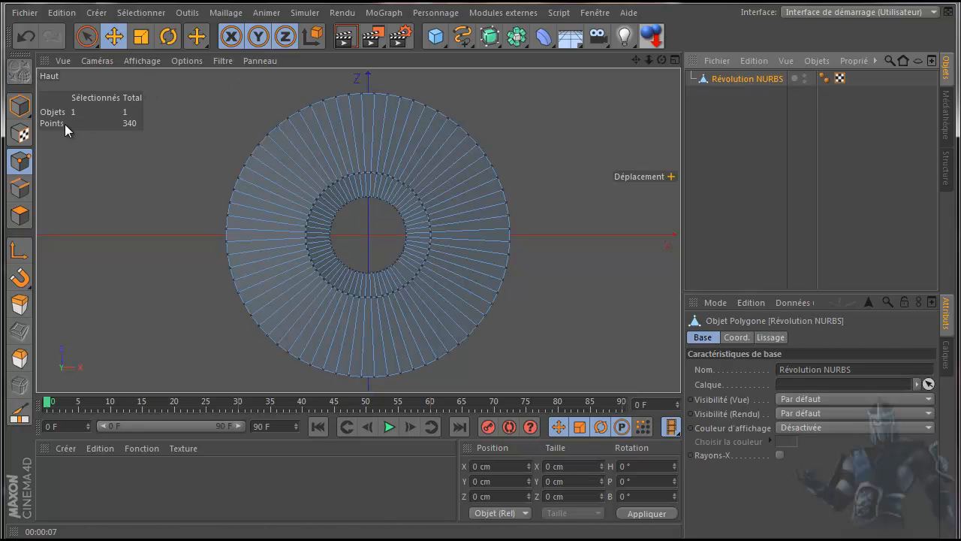
{"action": "key", "text": "k"}
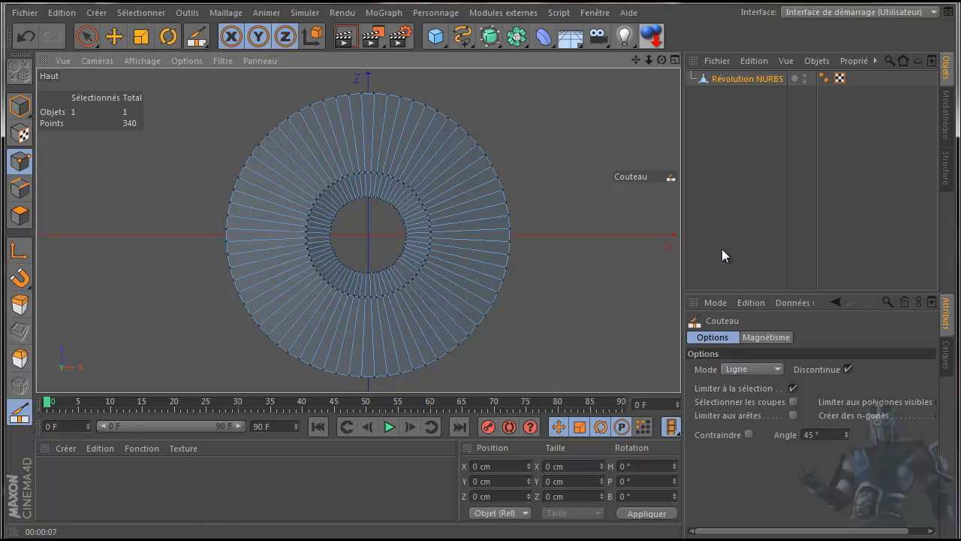
{"action": "left_click", "coordinate": [763, 368]}
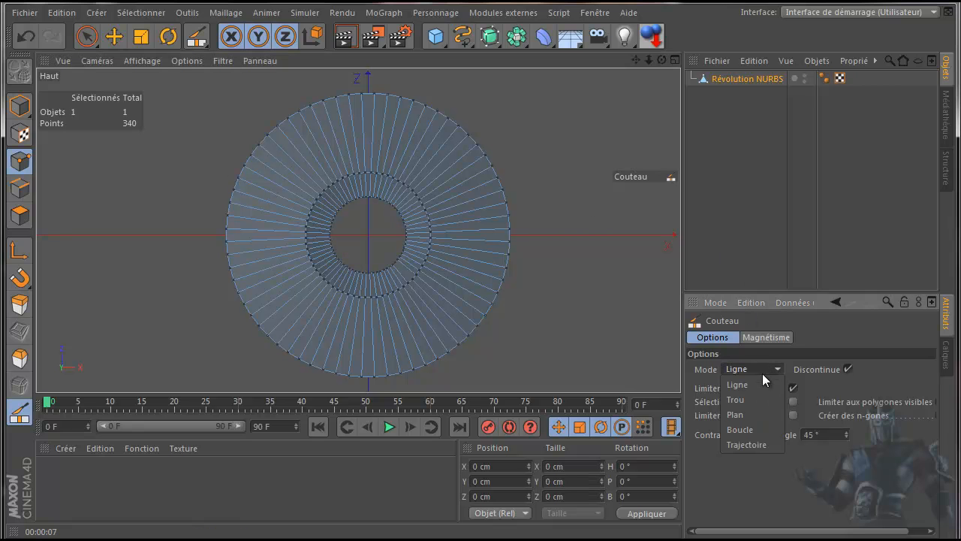
{"action": "left_click", "coordinate": [750, 427]}
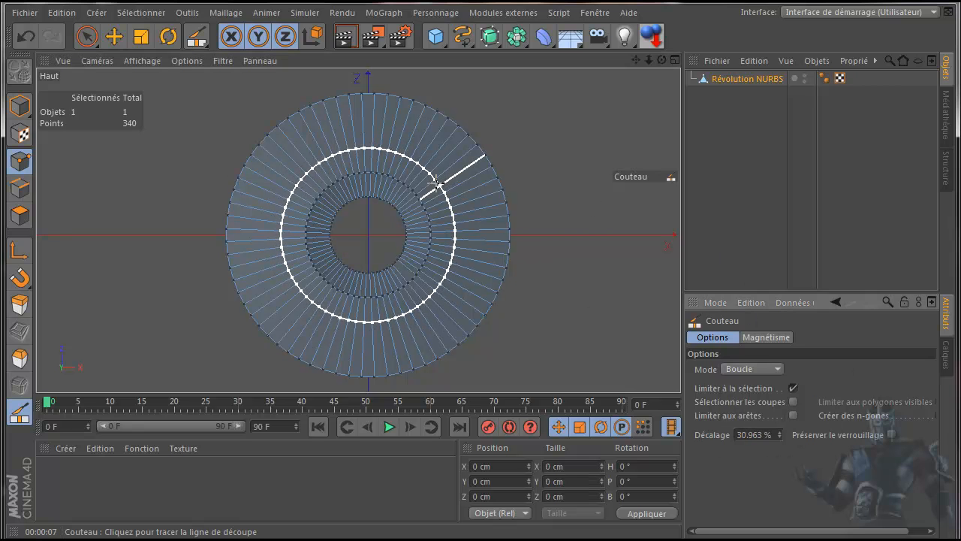
Cut three closely spaced concentric loops just outside the disc's raised inner ring, spacing them slightly wider toward the outside.
{"action": "scroll", "coordinate": [439, 183], "scroll_direction": "up", "scroll_amount": 5}
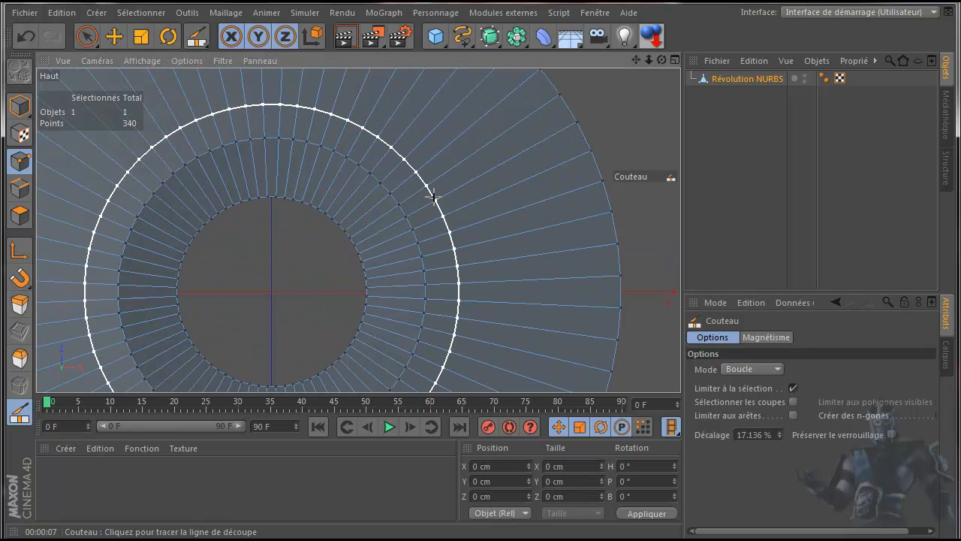
{"action": "scroll", "coordinate": [434, 197], "scroll_direction": "up", "scroll_amount": 2}
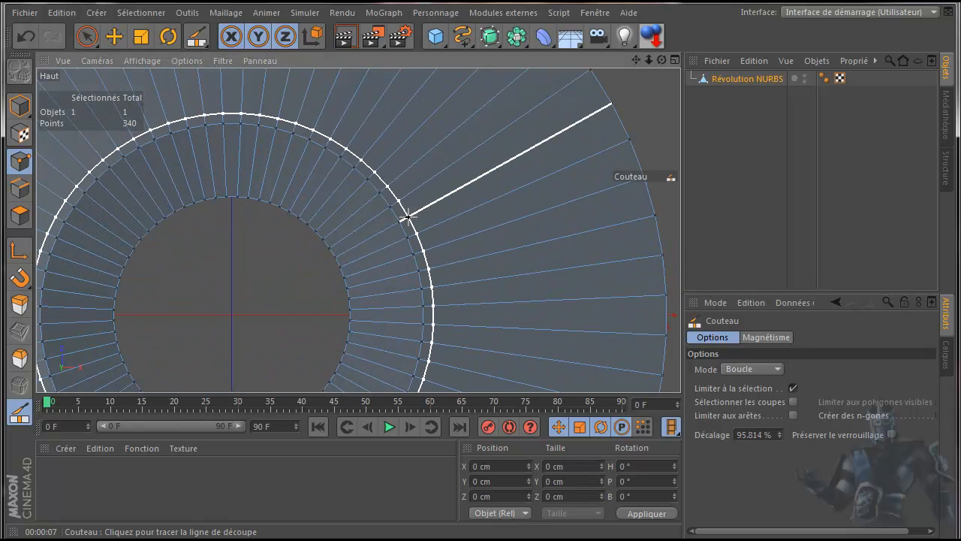
{"action": "left_click", "coordinate": [407, 219]}
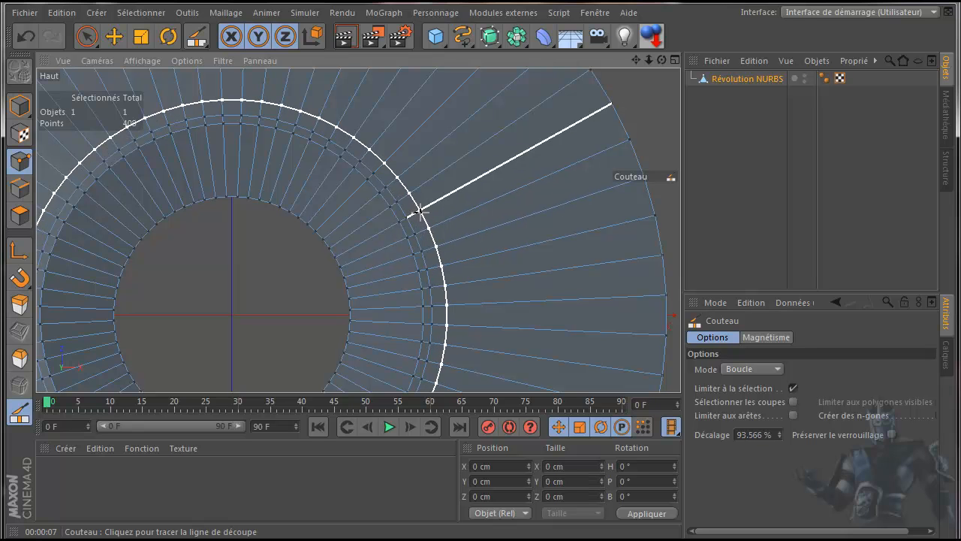
{"action": "left_click", "coordinate": [419, 212]}
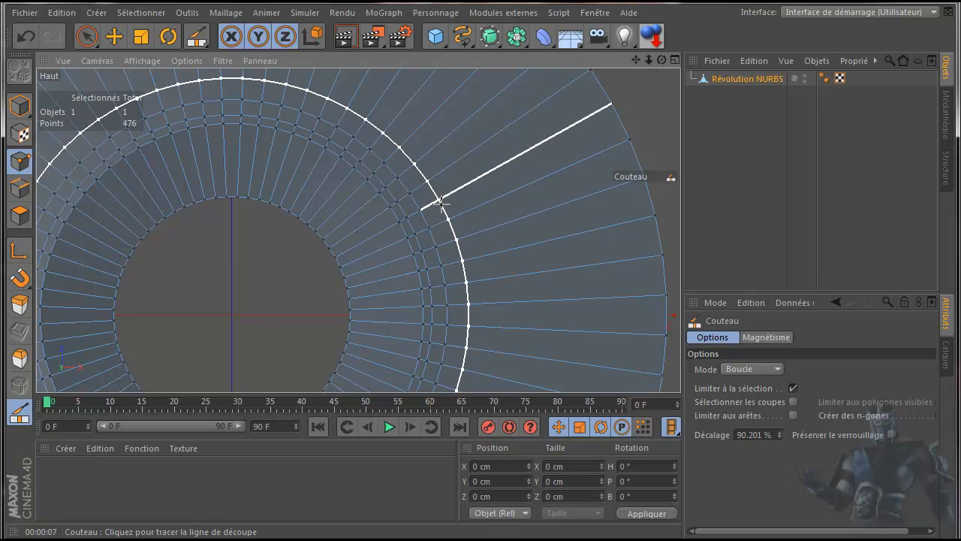
{"action": "left_click", "coordinate": [439, 203]}
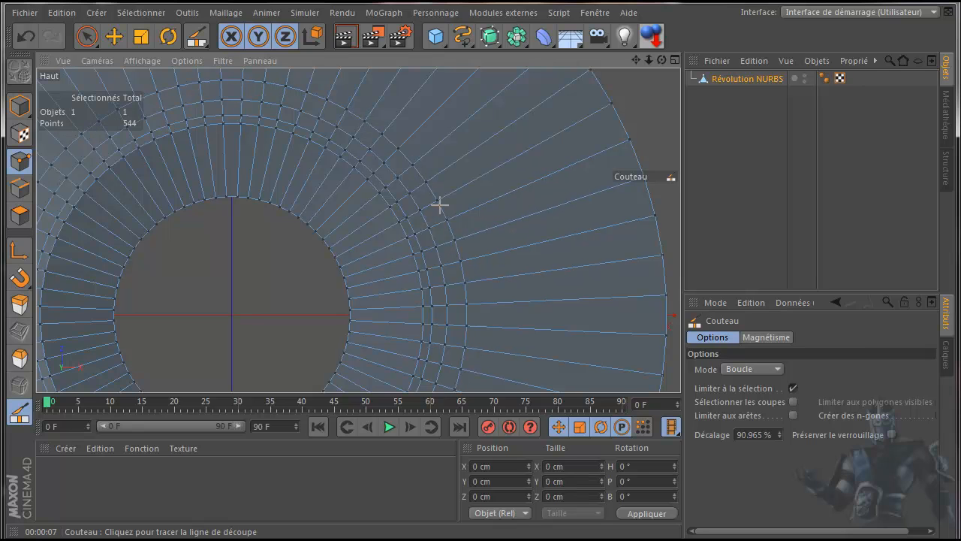
{"action": "left_click", "coordinate": [575, 140]}
{"action": "scroll", "coordinate": [664, 229], "scroll_direction": "down", "scroll_amount": 2}
{"action": "scroll", "coordinate": [657, 229], "scroll_direction": "down", "scroll_amount": 4}
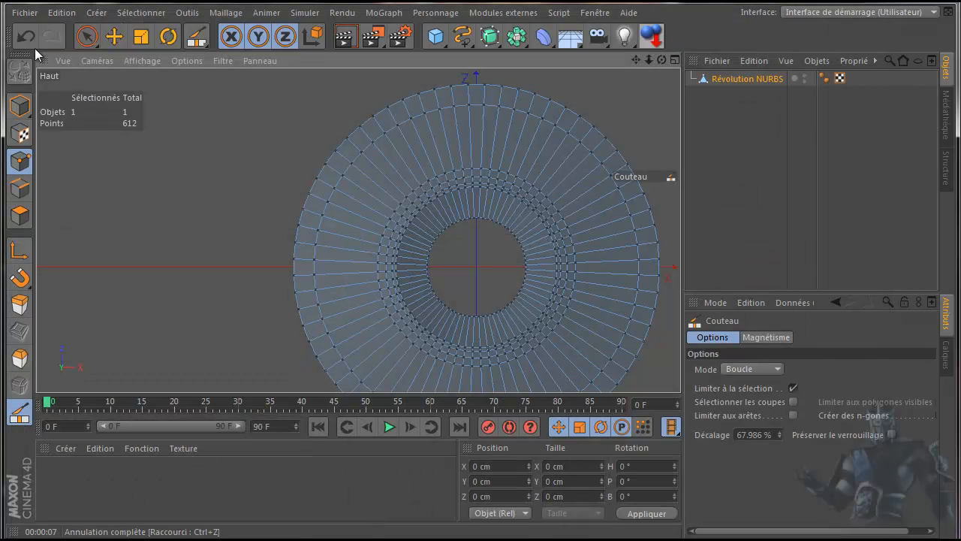
{"action": "left_click", "coordinate": [25, 36]}
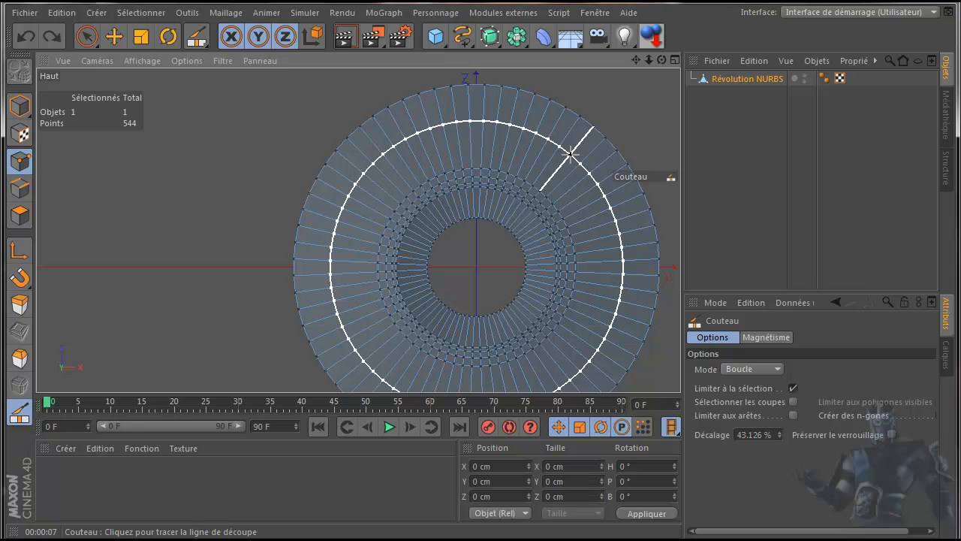
Cut one loop around the wide outer band at about 43 % offset and return to object mode with the Move tool.
{"action": "left_click", "coordinate": [570, 154]}
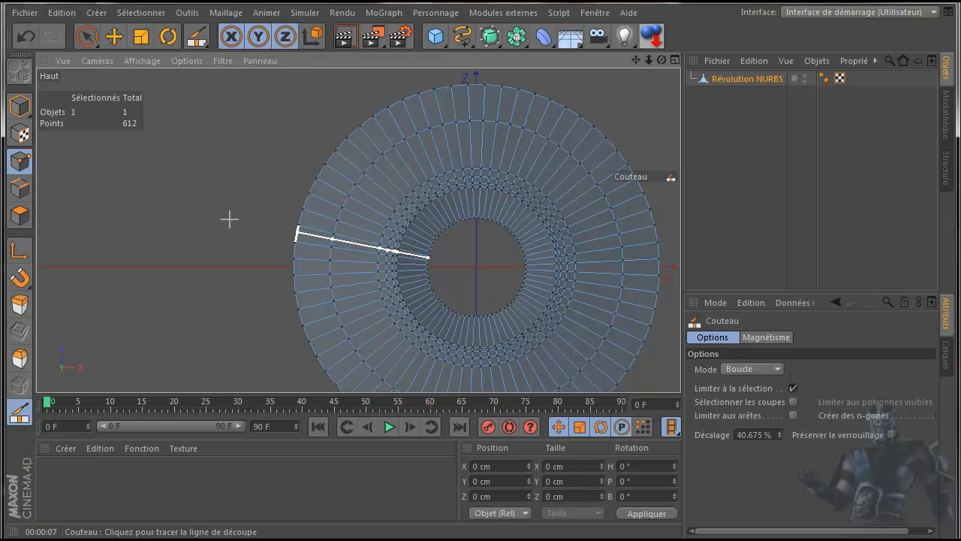
{"action": "scroll", "coordinate": [230, 219], "scroll_direction": "down", "scroll_amount": 2}
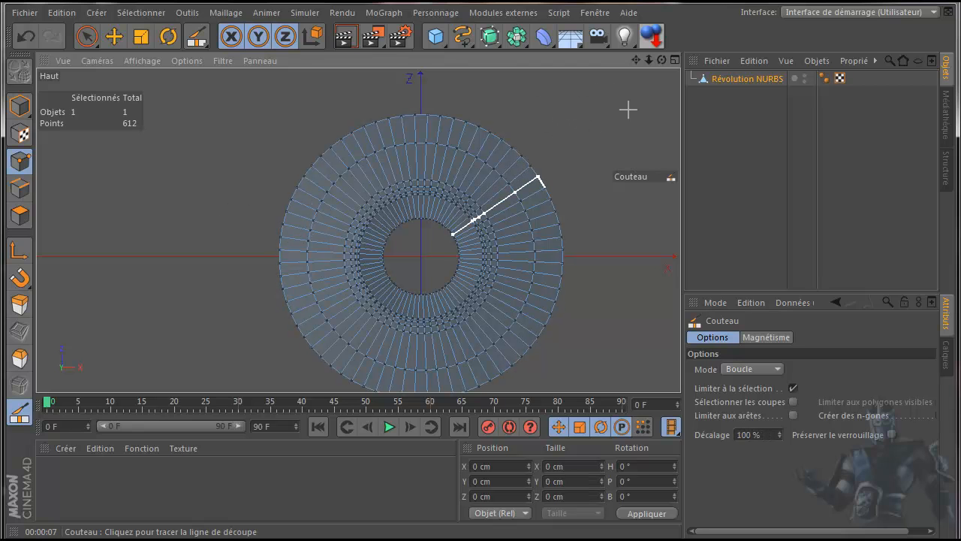
{"action": "left_click", "coordinate": [20, 106]}
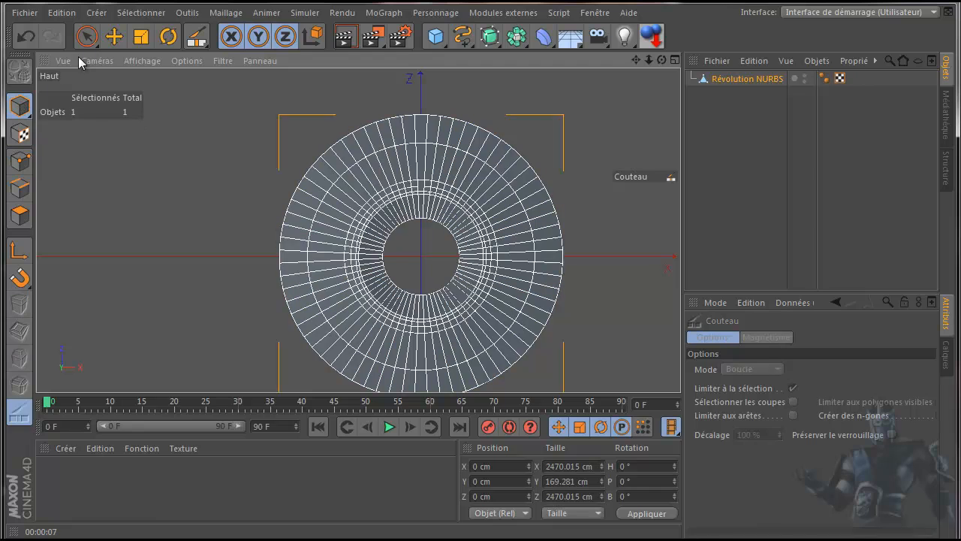
{"action": "left_click", "coordinate": [115, 36]}
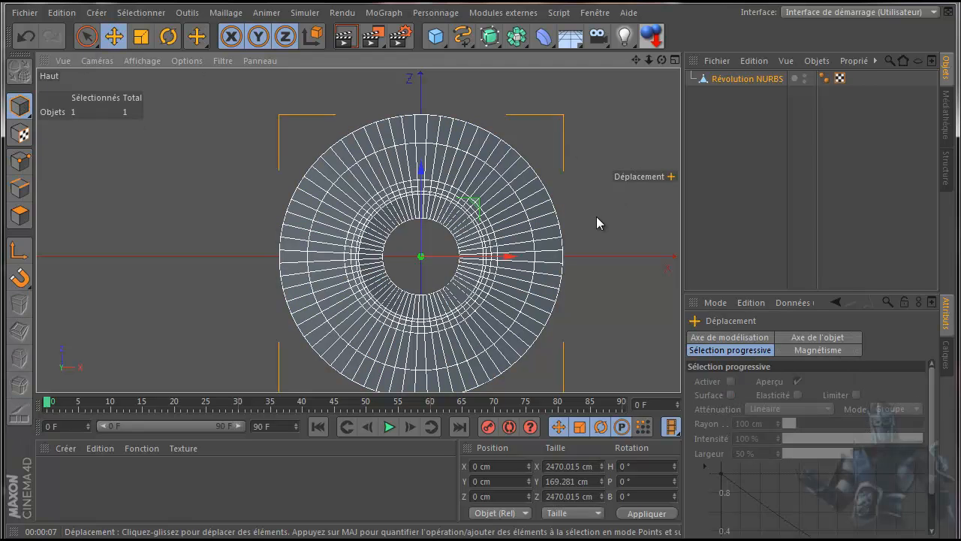
Switch the interface layout to BP UV Edit and resize the program window so the whole layout fits the screen.
{"action": "left_click", "coordinate": [933, 13]}
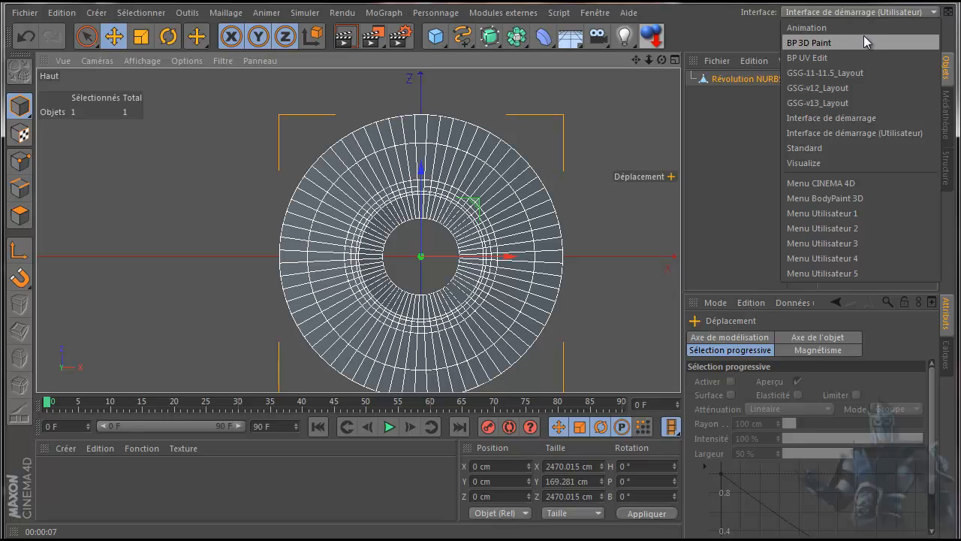
{"action": "left_click", "coordinate": [806, 60]}
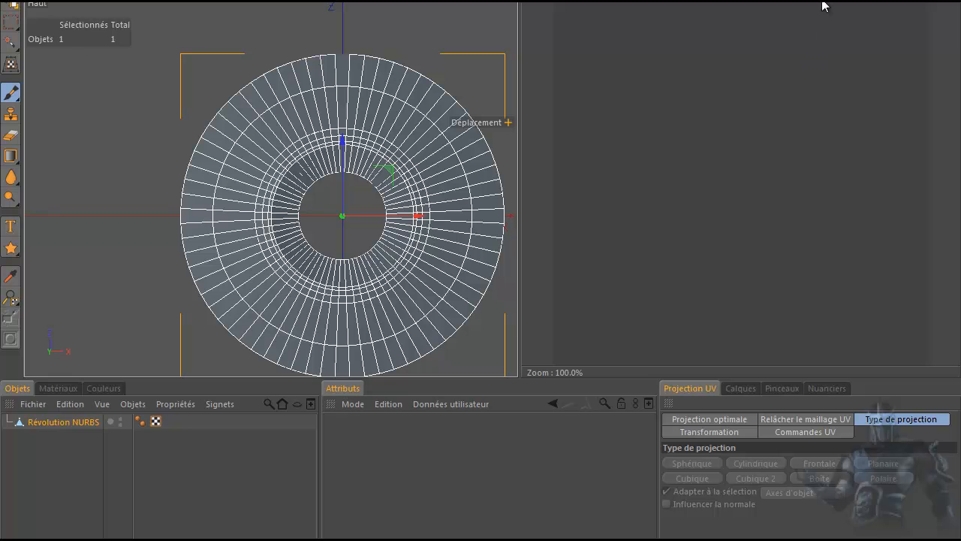
{"action": "key", "text": "super+Down"}
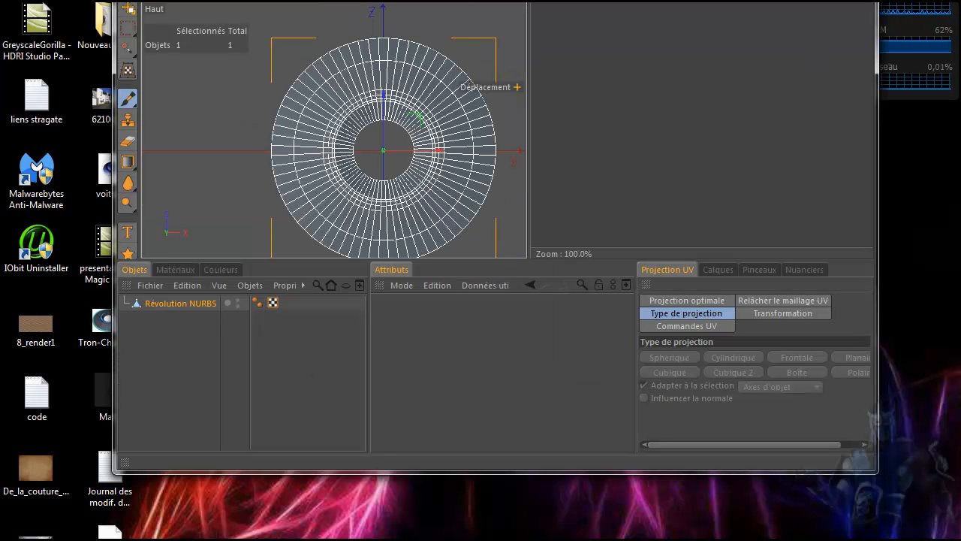
{"action": "left_click_drag", "start_coordinate": [114, 213], "coordinate": [6, 213]}
{"action": "left_click_drag", "start_coordinate": [884, 159], "coordinate": [956, 178]}
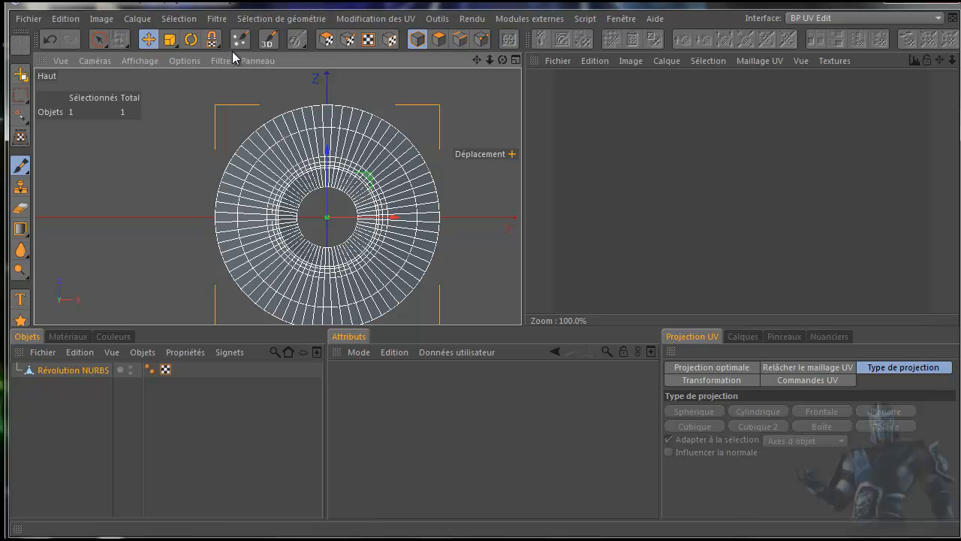
Replace the top view with the perspective view and centre the disc in it.
{"action": "left_click_drag", "start_coordinate": [478, 60], "coordinate": [481, 293]}
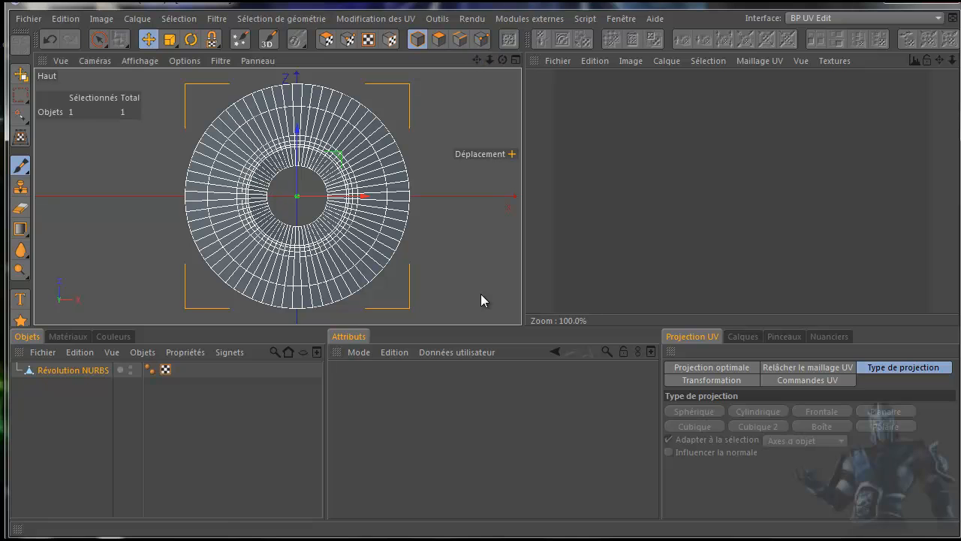
{"action": "left_click", "coordinate": [515, 59]}
{"action": "middle_click", "coordinate": [215, 155]}
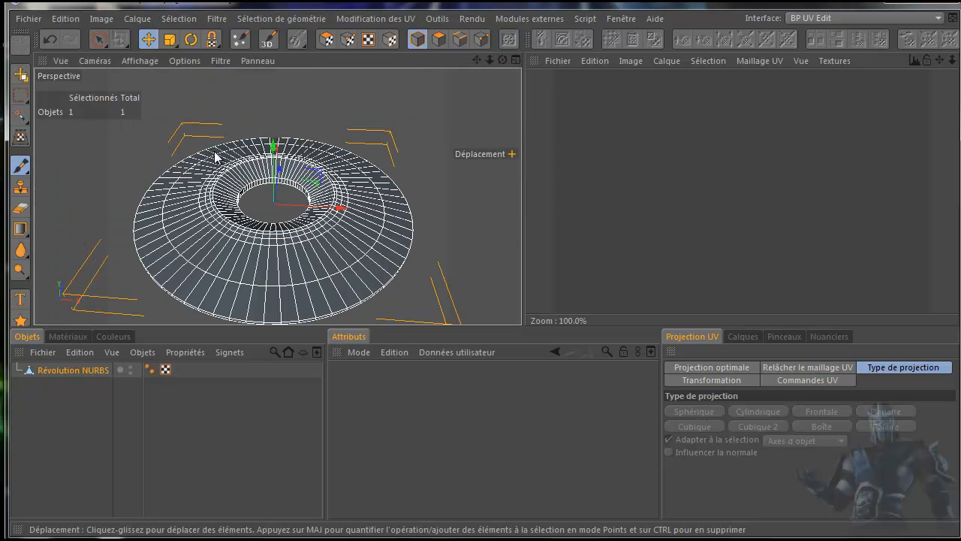
{"action": "left_click_drag", "start_coordinate": [477, 60], "coordinate": [481, 294]}
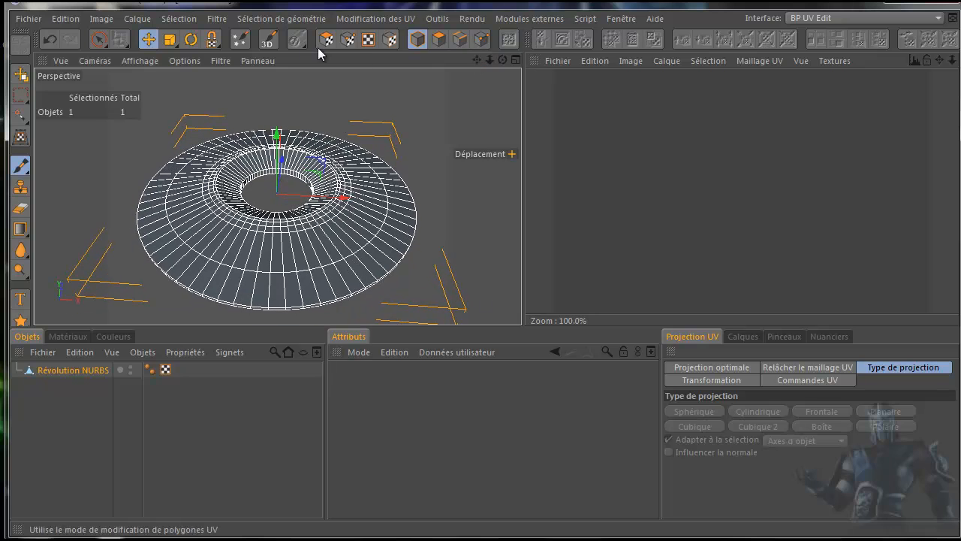
Start the BodyPaint 3D setup wizard for the disc and accept optimal cubic UV projection with one material for all objects.
{"action": "left_click", "coordinate": [240, 39]}
{"action": "left_click_drag", "start_coordinate": [264, 2], "coordinate": [237, 64]}
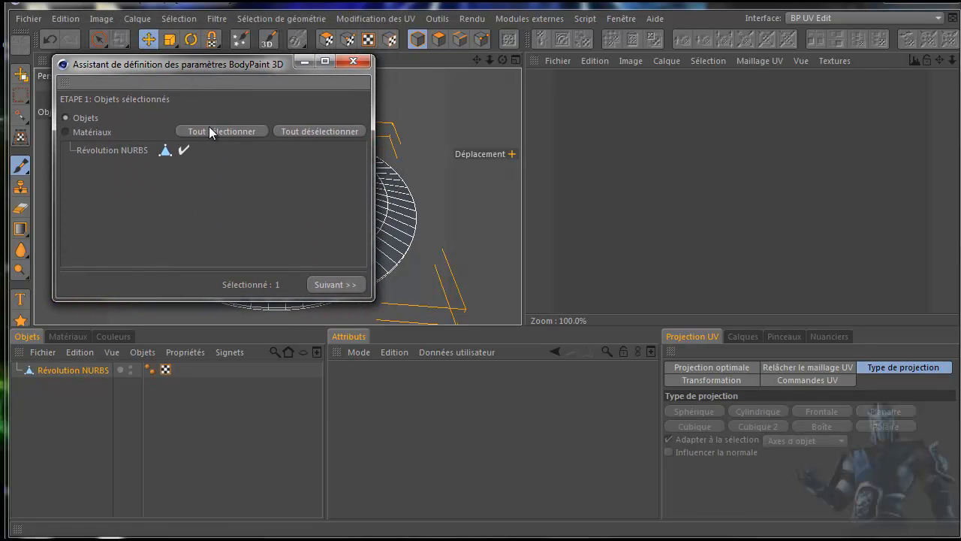
{"action": "left_click", "coordinate": [99, 147]}
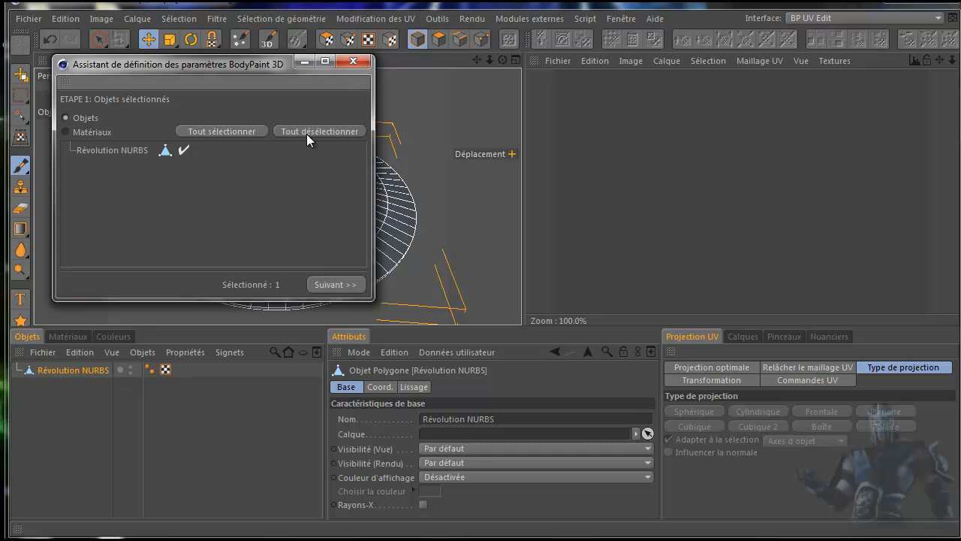
{"action": "left_click", "coordinate": [329, 285]}
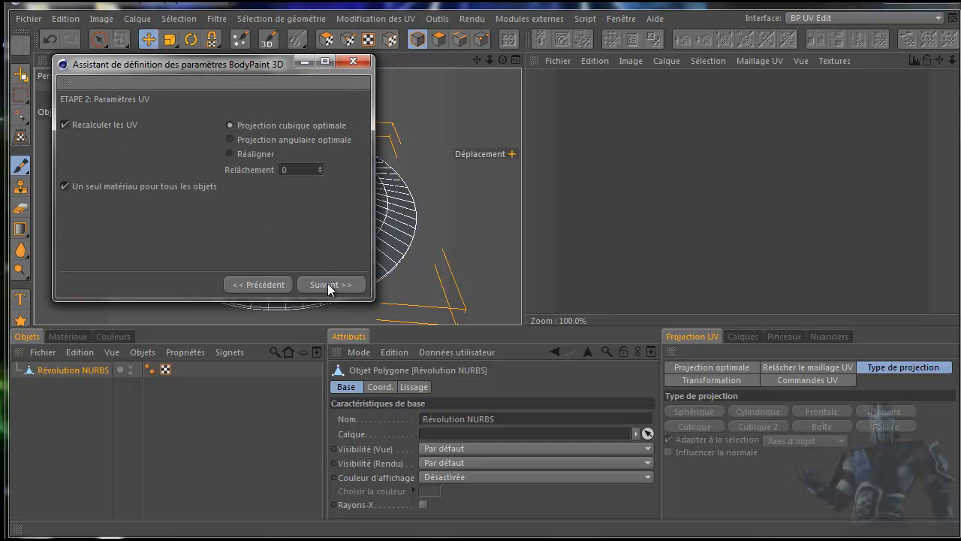
{"action": "left_click", "coordinate": [330, 285]}
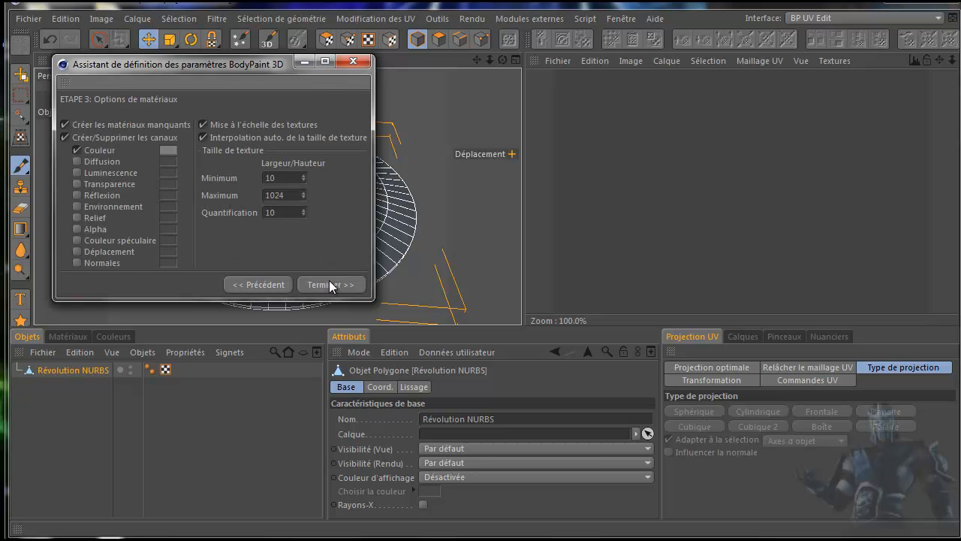
Double the maximum texture size to 2048, finish the wizard to create the Couleur texture and close it.
{"action": "left_click", "coordinate": [289, 195]}
{"action": "type", "text": "*2"}
{"action": "key", "text": "Return"}
{"action": "left_click", "coordinate": [328, 282]}
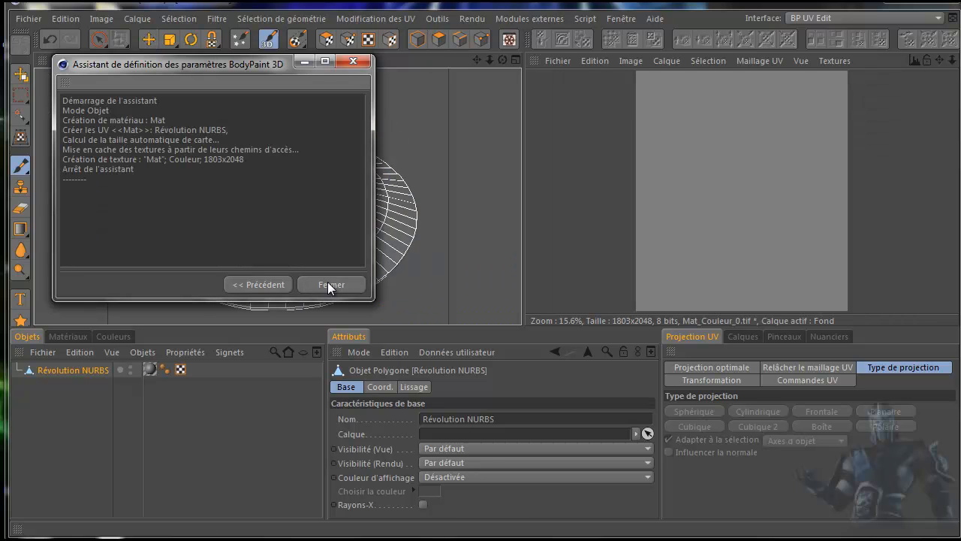
{"action": "left_click", "coordinate": [329, 285]}
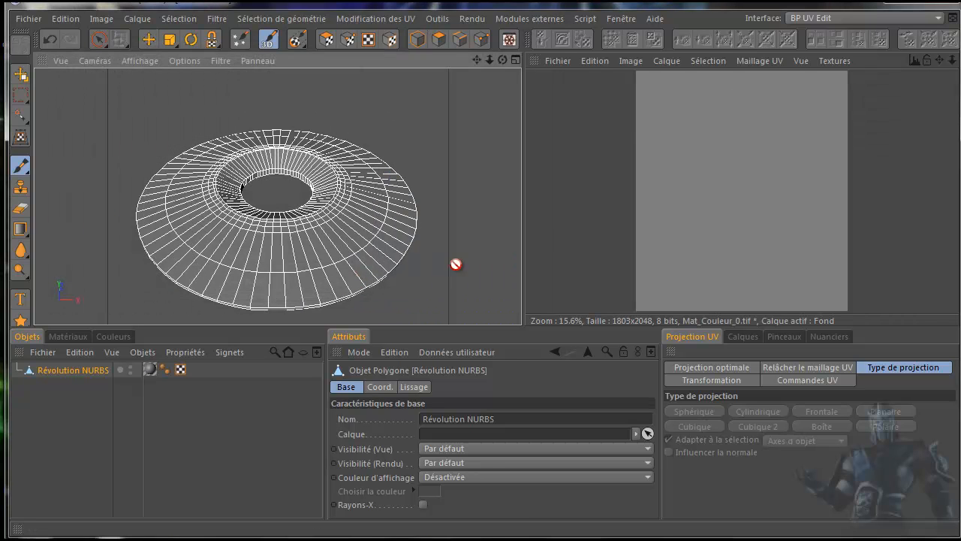
Display the disc's UV mesh over the texture and enlarge the 3D and texture views vertically.
{"action": "left_click", "coordinate": [759, 60]}
{"action": "left_click", "coordinate": [768, 82]}
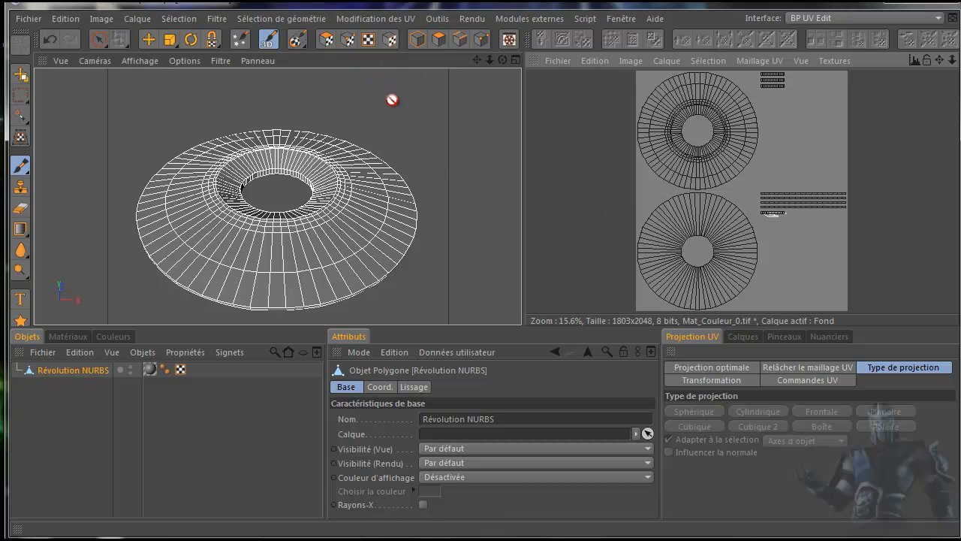
{"action": "left_click_drag", "start_coordinate": [441, 325], "coordinate": [436, 409]}
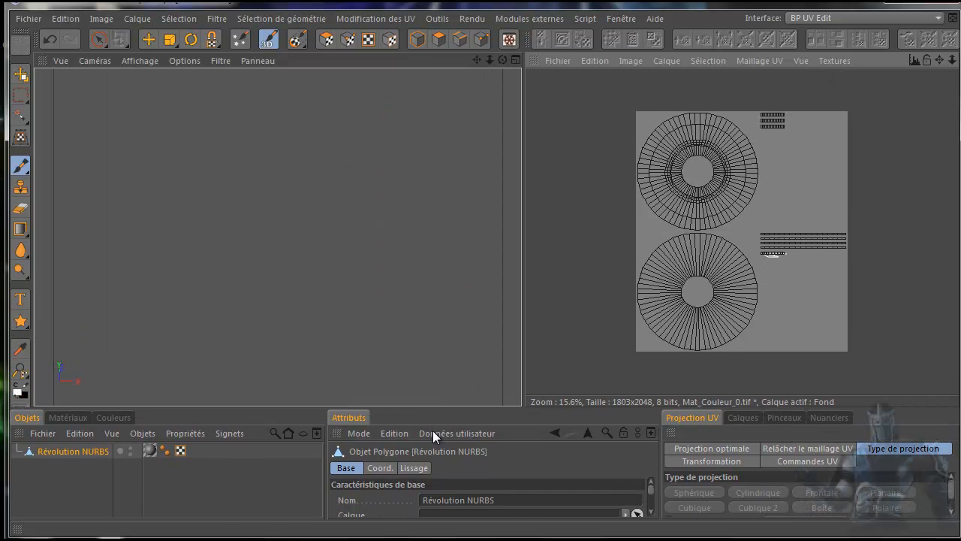
Switch to polygon mode and loop-select the outer band of polygons on the disc's upper face.
{"action": "left_click", "coordinate": [326, 39]}
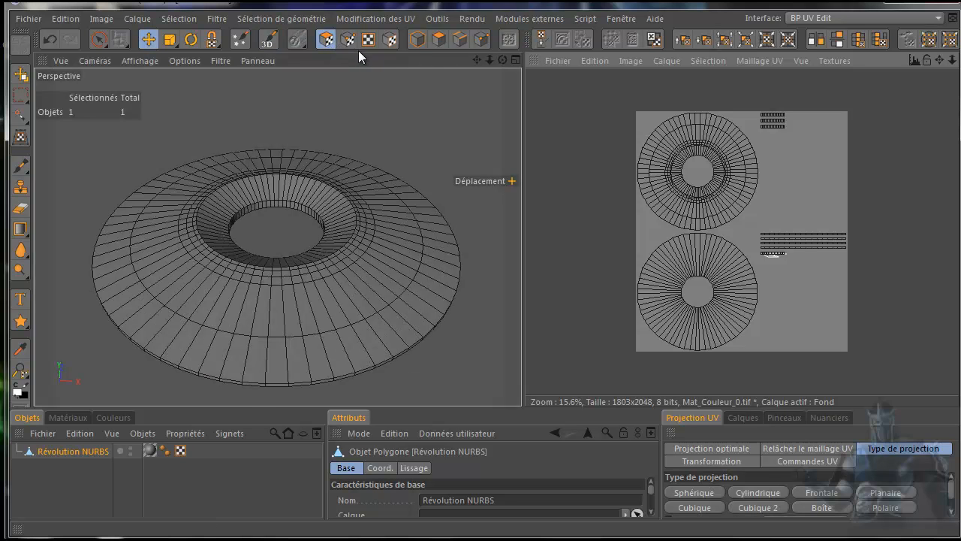
{"action": "left_click", "coordinate": [441, 42]}
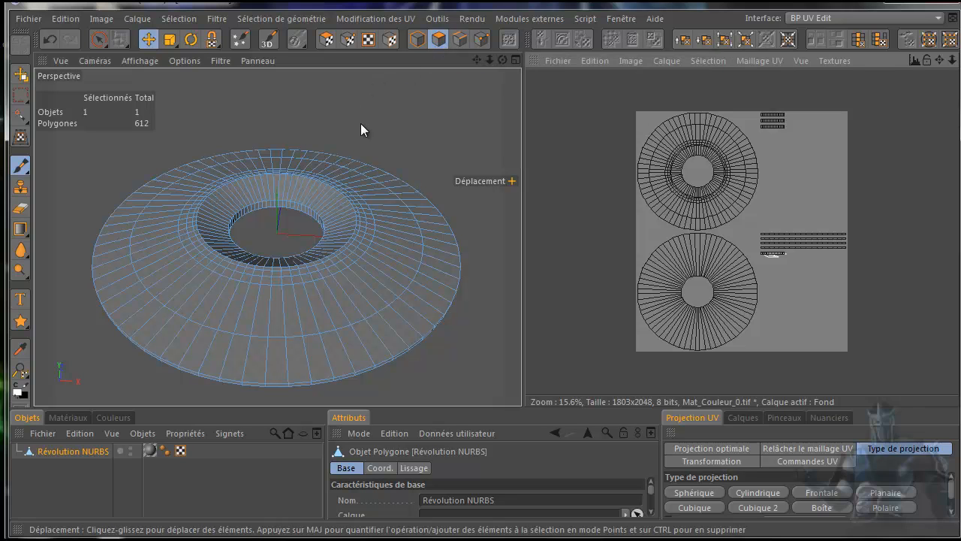
{"action": "key", "text": "u"}
{"action": "key", "text": "l"}
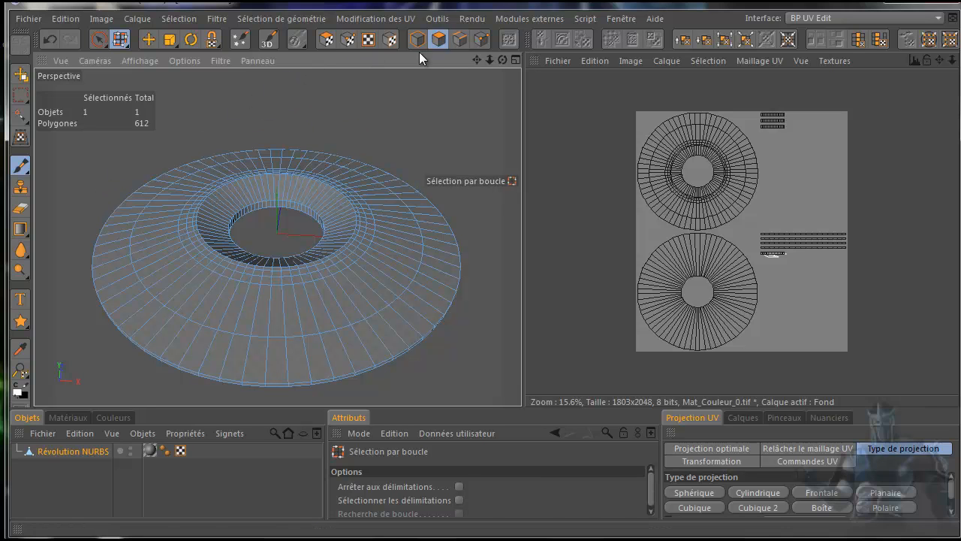
{"action": "left_click", "coordinate": [439, 250]}
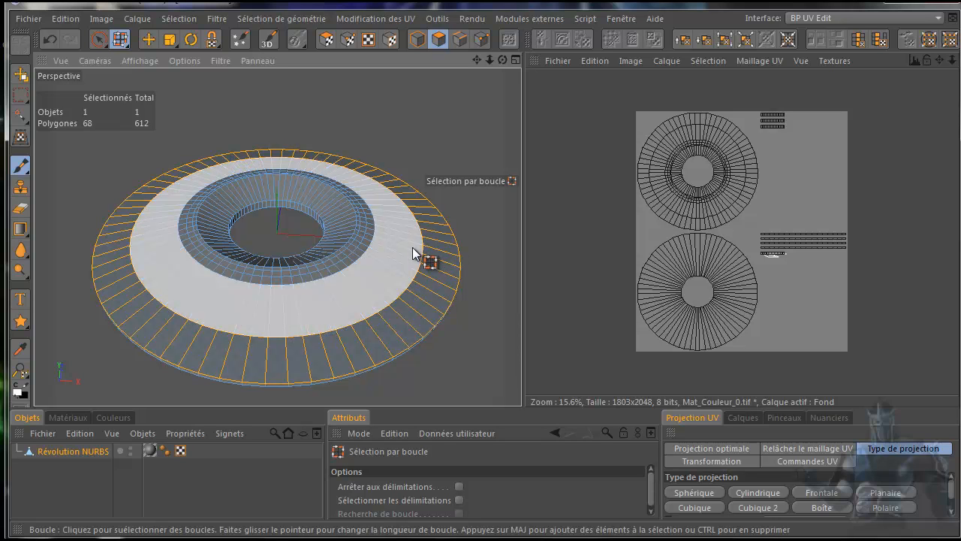
Add the next two polygon loops inward on the disc's upper face to the selection and show the disc in the top view.
{"action": "left_click", "coordinate": [412, 247], "text": "shift"}
{"action": "left_click", "coordinate": [352, 239], "text": "shift"}
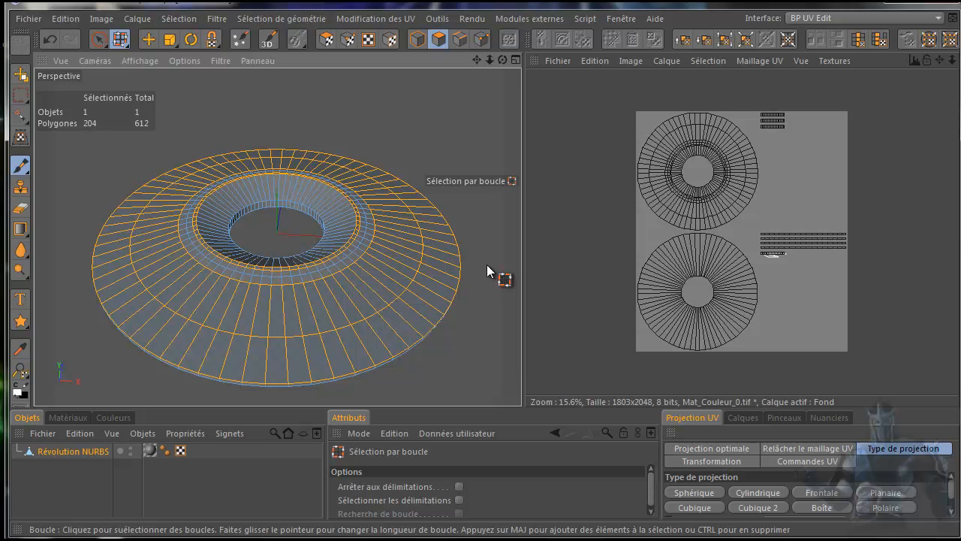
{"action": "middle_click", "coordinate": [424, 134]}
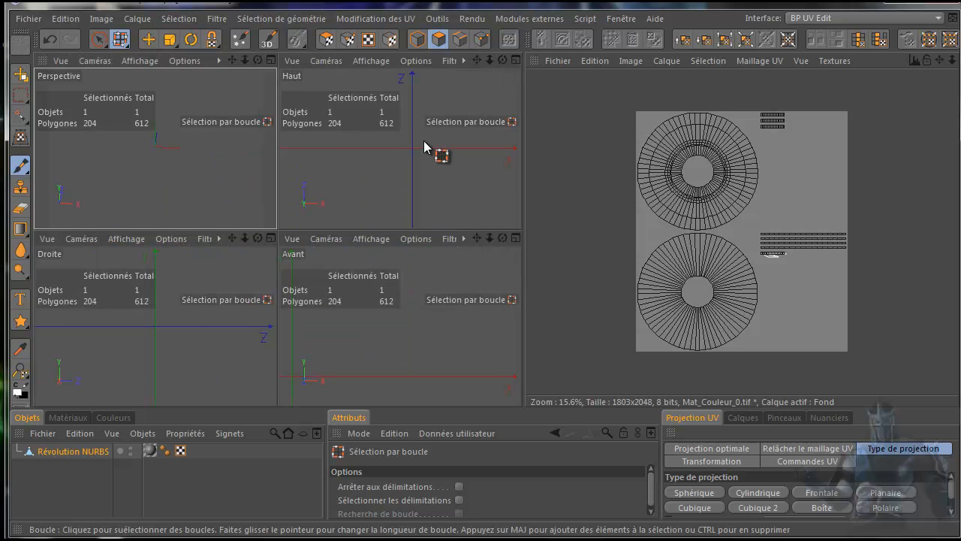
{"action": "middle_click", "coordinate": [331, 203]}
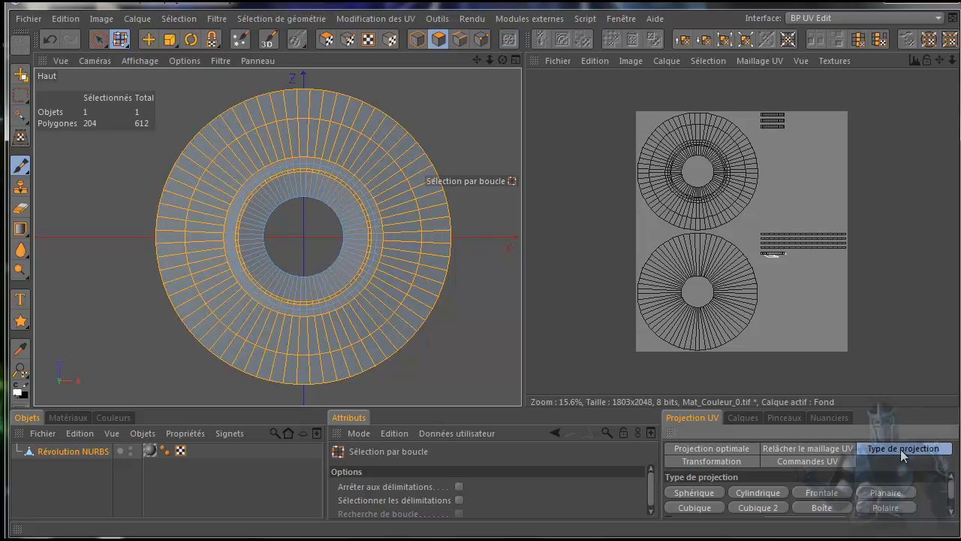
Try a frontal UV projection on the selected bands with LSCM and ABF relaxation, and undo it.
{"action": "left_click", "coordinate": [829, 499]}
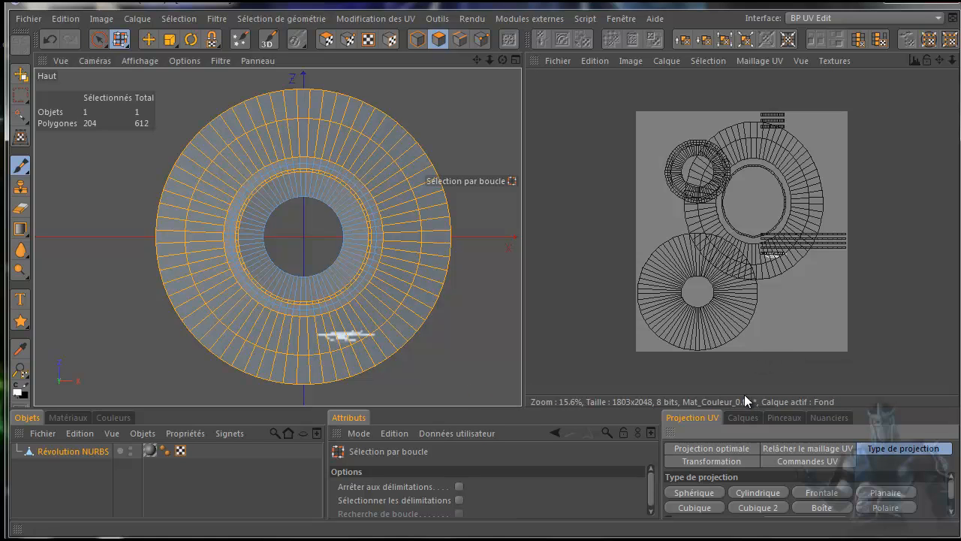
{"action": "left_click_drag", "start_coordinate": [732, 409], "coordinate": [731, 333]}
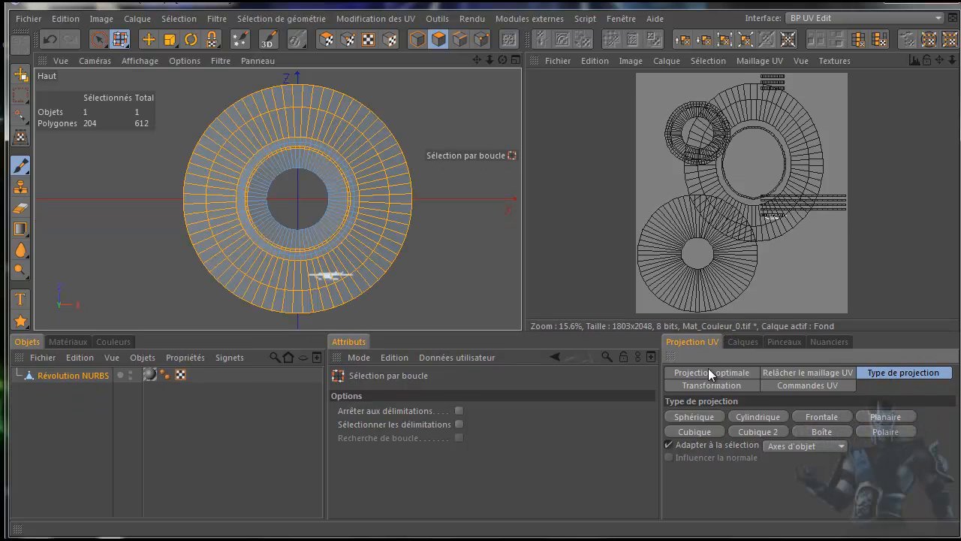
{"action": "left_click", "coordinate": [784, 372]}
{"action": "left_click", "coordinate": [715, 480]}
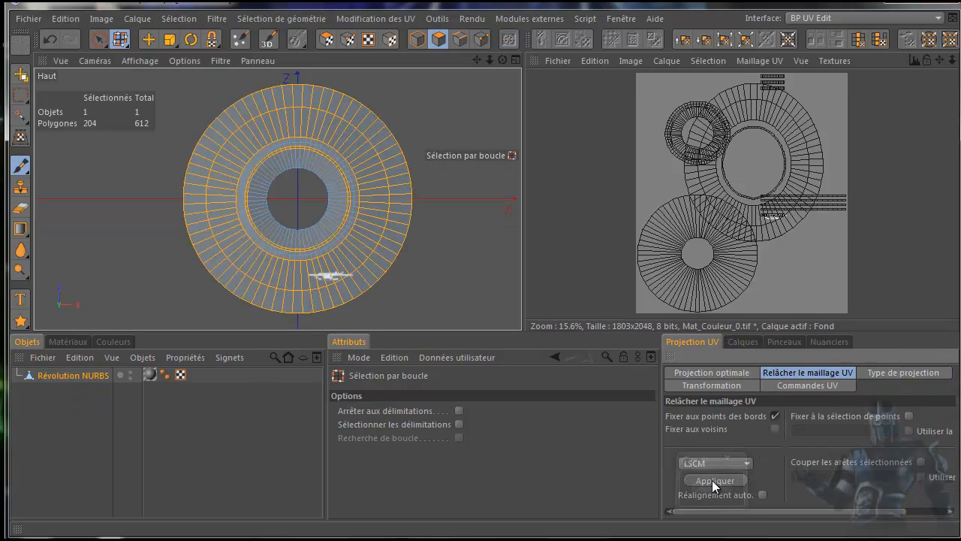
{"action": "left_click", "coordinate": [736, 462]}
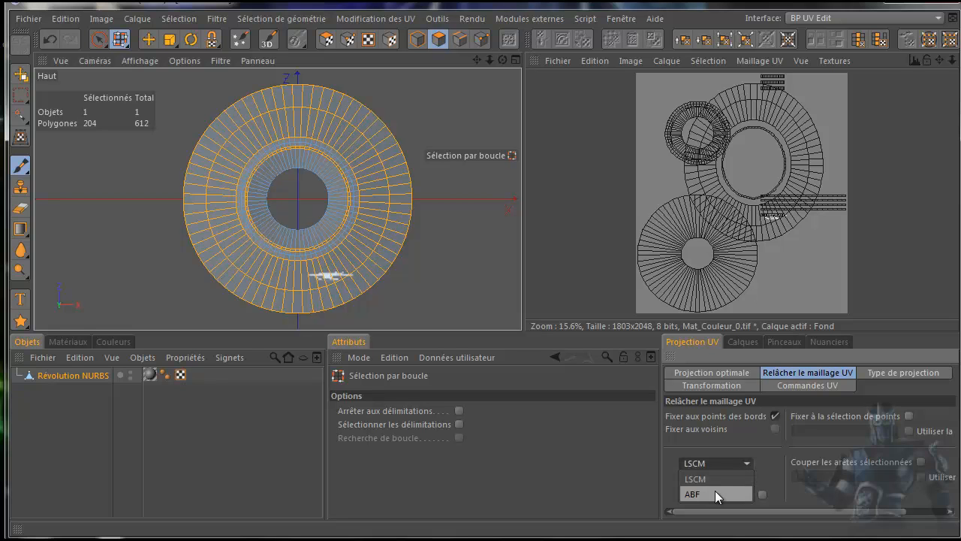
{"action": "left_click", "coordinate": [715, 491]}
{"action": "left_click", "coordinate": [717, 480]}
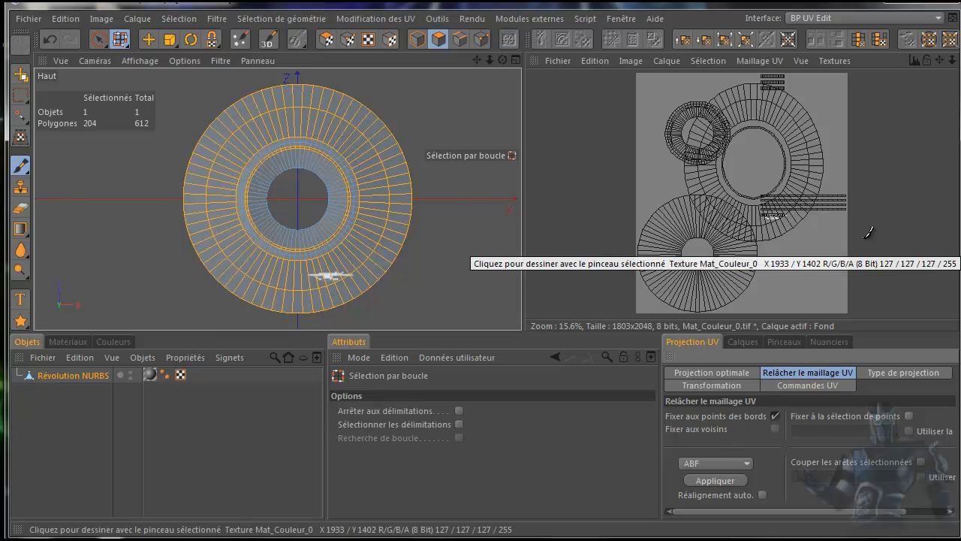
{"action": "left_click", "coordinate": [50, 41]}
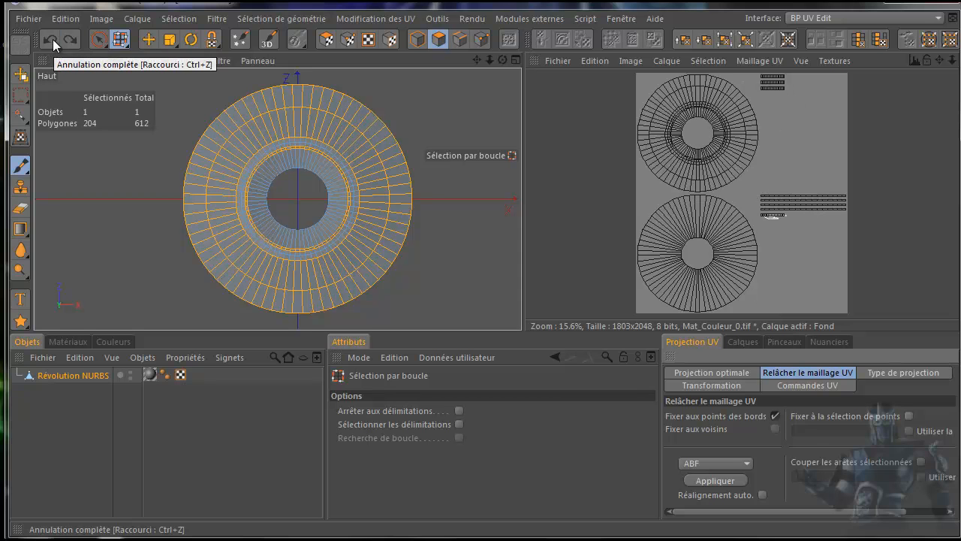
Switch to UV polygon editing and move the selected upper-face bands out of the texture area, to its left.
{"action": "scroll", "coordinate": [777, 166], "scroll_direction": "up", "scroll_amount": 3}
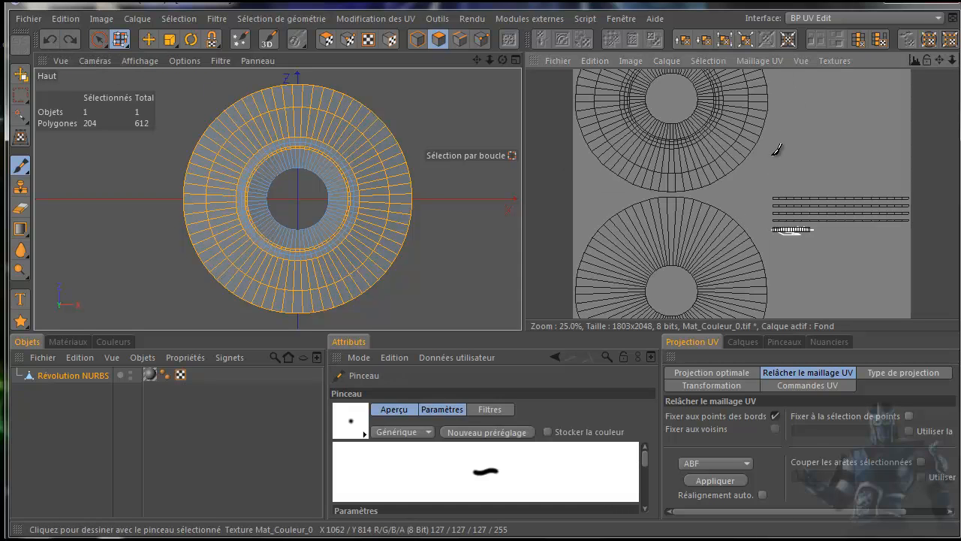
{"action": "left_click_drag", "start_coordinate": [939, 60], "coordinate": [950, 135]}
{"action": "left_click_drag", "start_coordinate": [526, 294], "coordinate": [525, 295]}
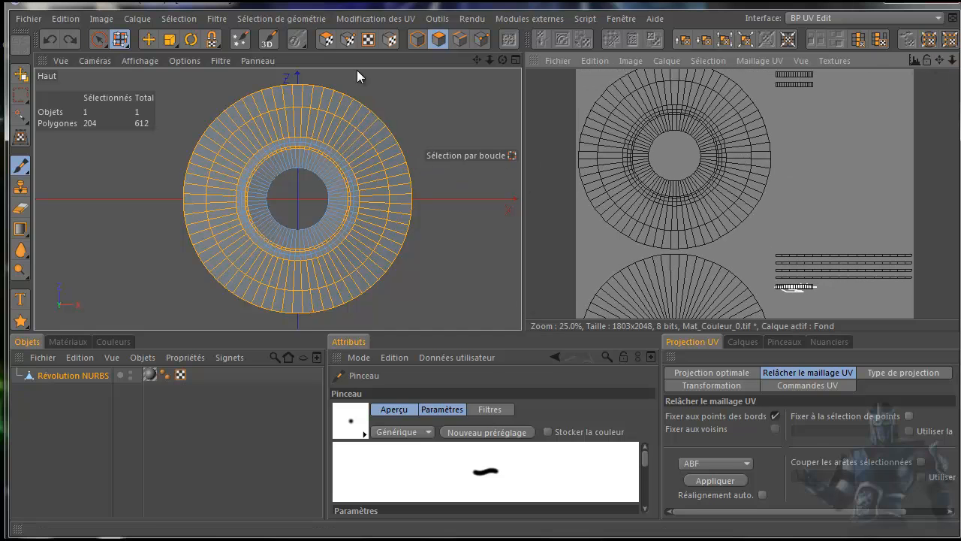
{"action": "left_click", "coordinate": [324, 41]}
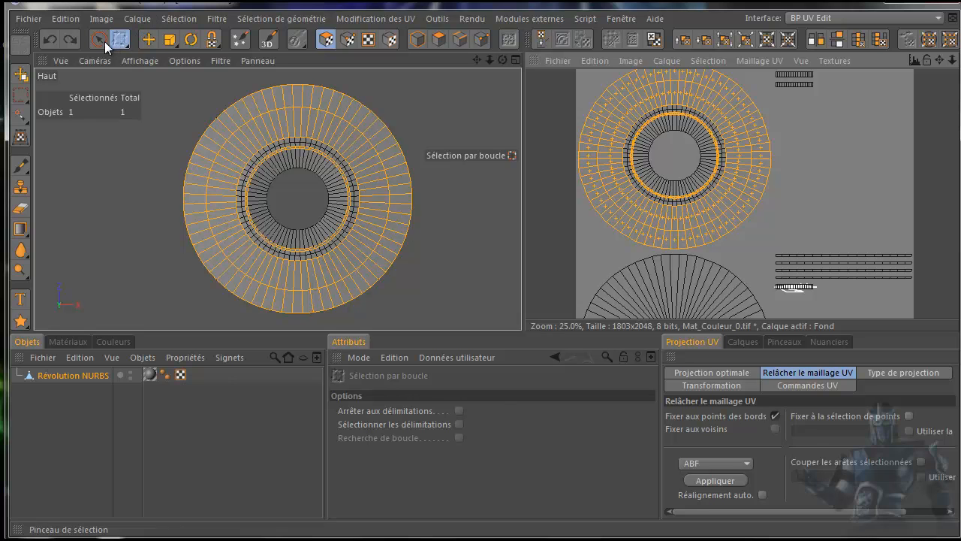
{"action": "left_click", "coordinate": [147, 39]}
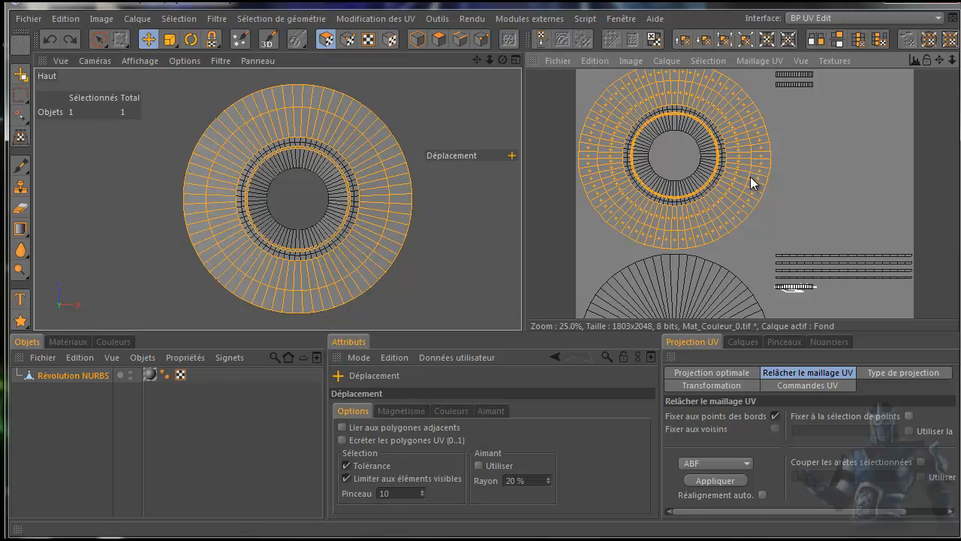
{"action": "left_click_drag", "start_coordinate": [754, 182], "coordinate": [525, 294]}
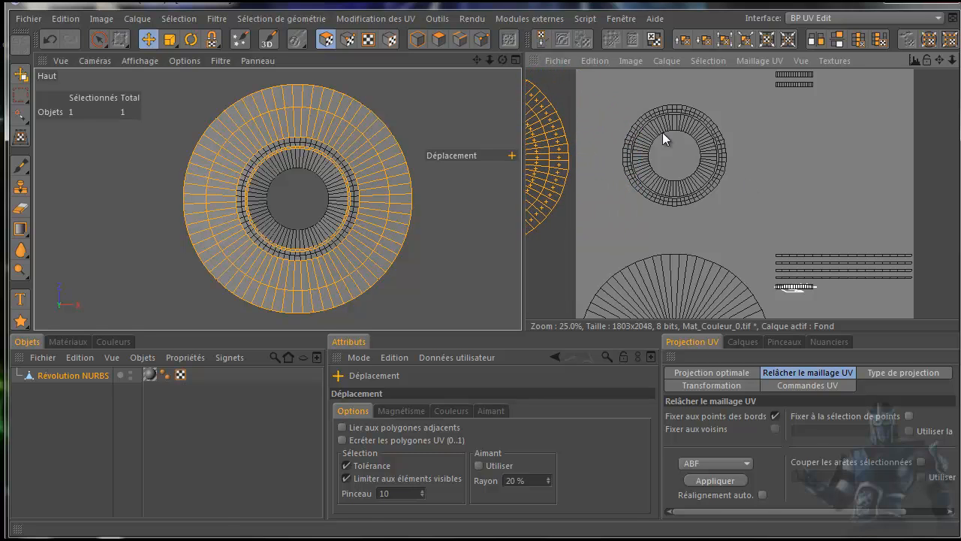
Loop-select the narrow polygon ring just inside the wide upper band and move its UVs to the texture's upper edge.
{"action": "left_click", "coordinate": [440, 39]}
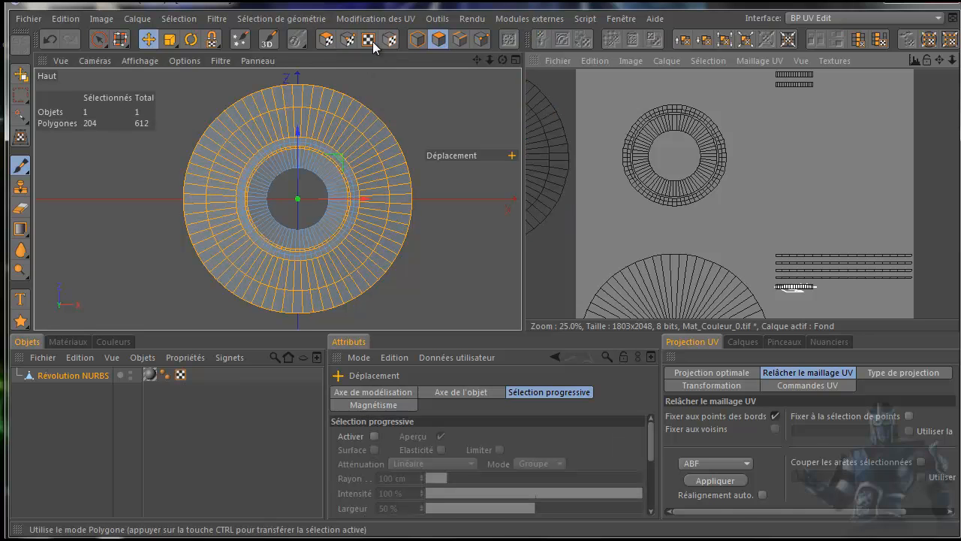
{"action": "key", "text": "u"}
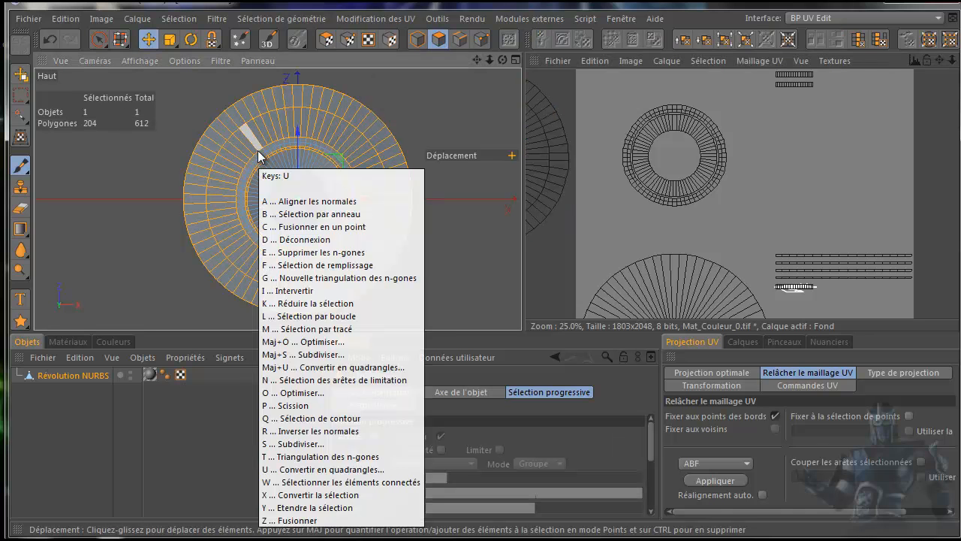
{"action": "key", "text": "l"}
{"action": "scroll", "coordinate": [269, 158], "scroll_direction": "up", "scroll_amount": 2}
{"action": "scroll", "coordinate": [269, 153], "scroll_direction": "up", "scroll_amount": 3}
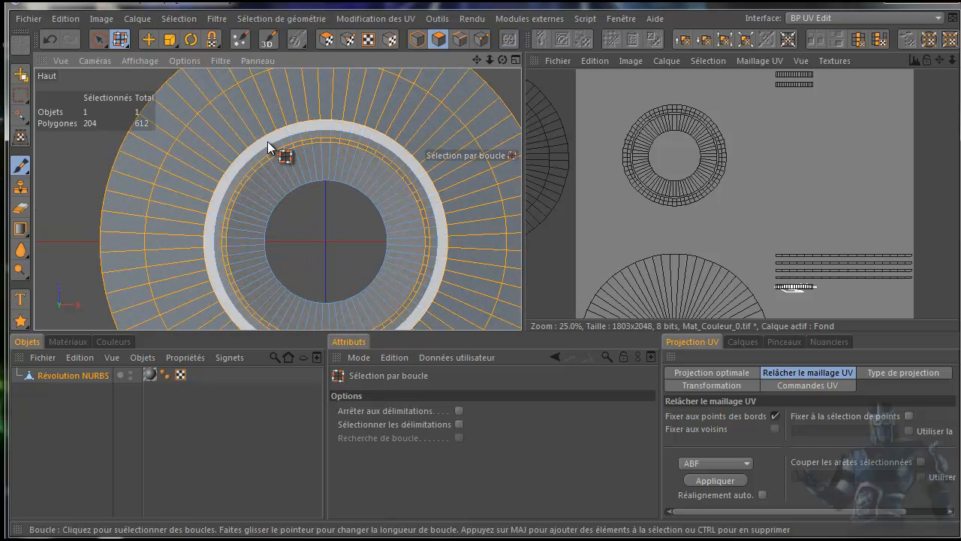
{"action": "left_click", "coordinate": [267, 141]}
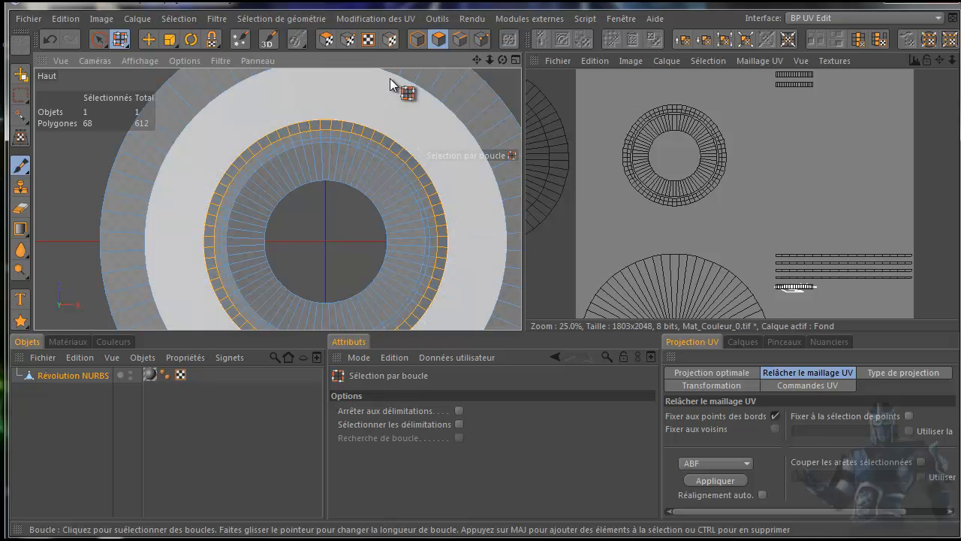
{"action": "left_click", "coordinate": [326, 39]}
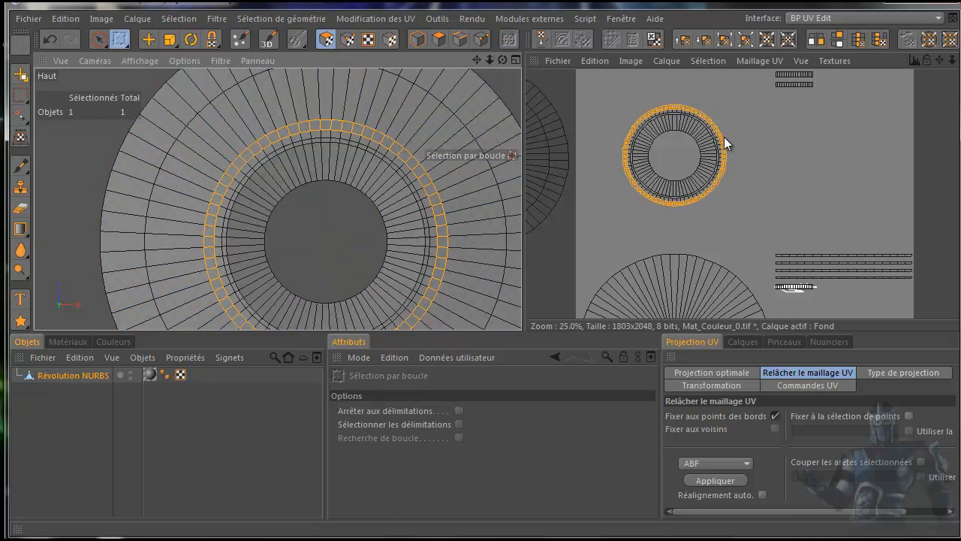
{"action": "left_click", "coordinate": [149, 39]}
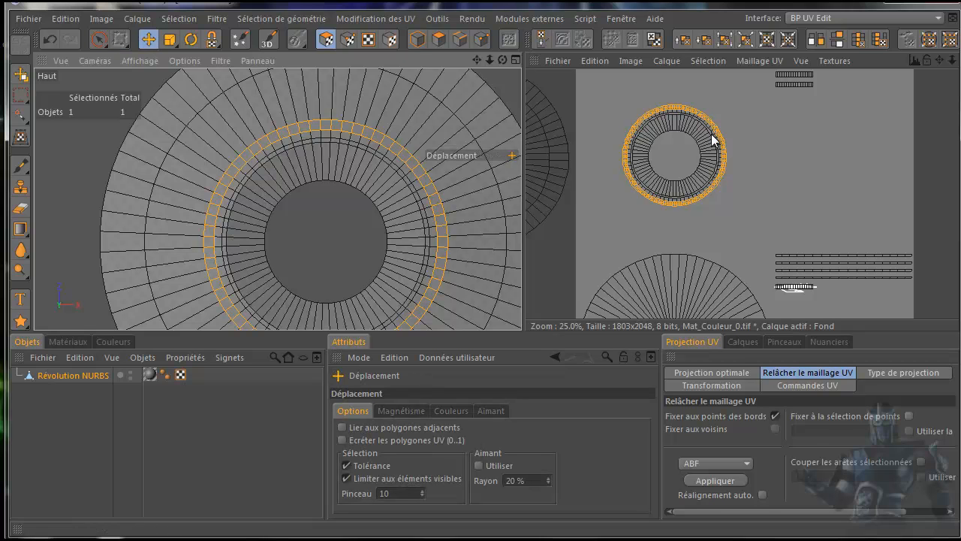
{"action": "left_click_drag", "start_coordinate": [721, 135], "coordinate": [661, 23]}
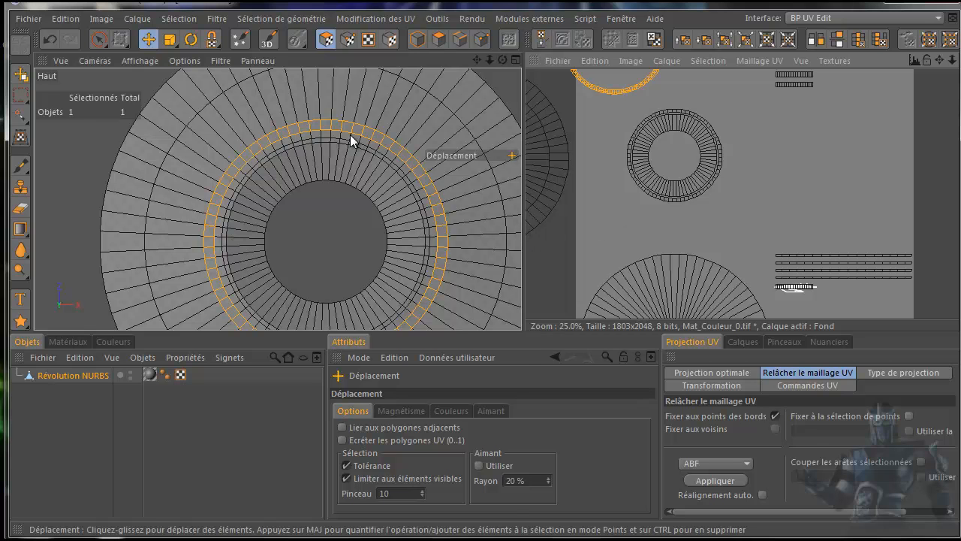
Loop-select the next narrow ring inward and move its UVs to the texture's right edge.
{"action": "key", "text": "u"}
{"action": "key", "text": "l"}
{"action": "left_click", "coordinate": [440, 41]}
{"action": "left_click", "coordinate": [369, 148]}
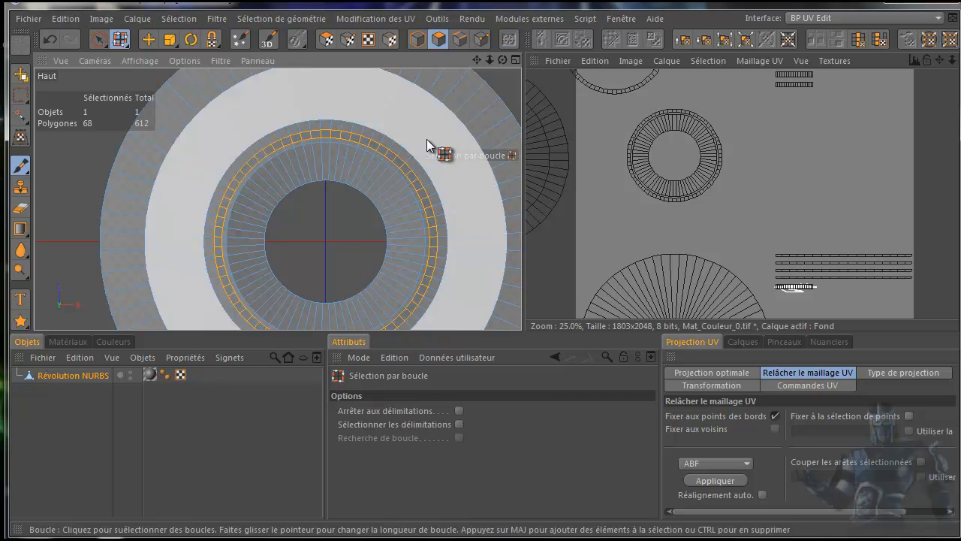
{"action": "left_click", "coordinate": [150, 40]}
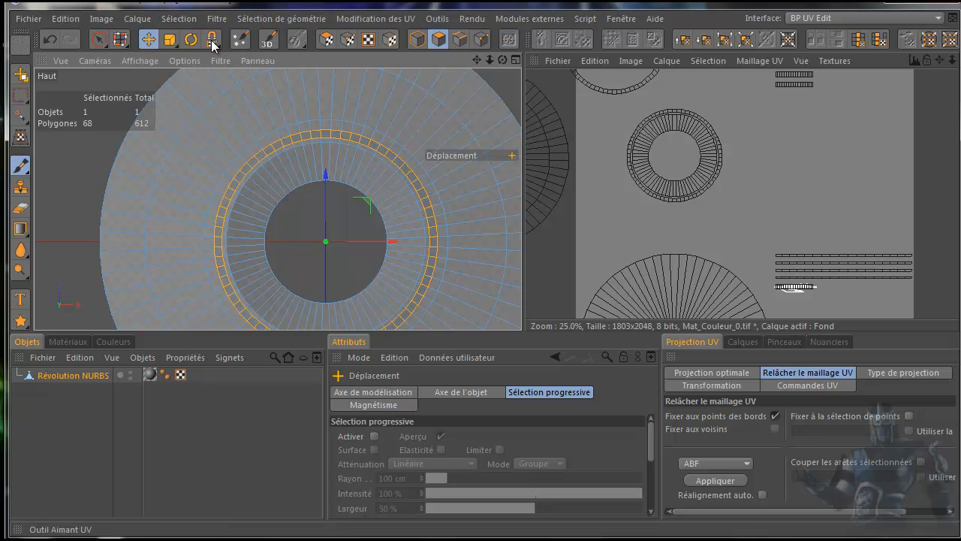
{"action": "left_click", "coordinate": [327, 39]}
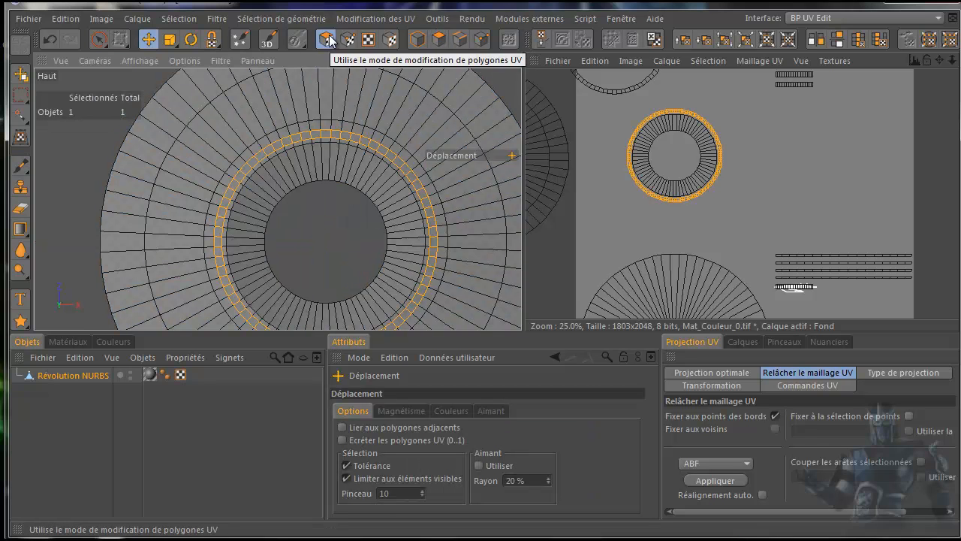
{"action": "mouse_move", "coordinate": [712, 129]}
{"action": "left_mouse_down"}
{"action": "mouse_move", "coordinate": [720, 98]}
{"action": "mouse_move", "coordinate": [748, 61]}
{"action": "mouse_move", "coordinate": [939, 85]}
{"action": "left_mouse_up"}
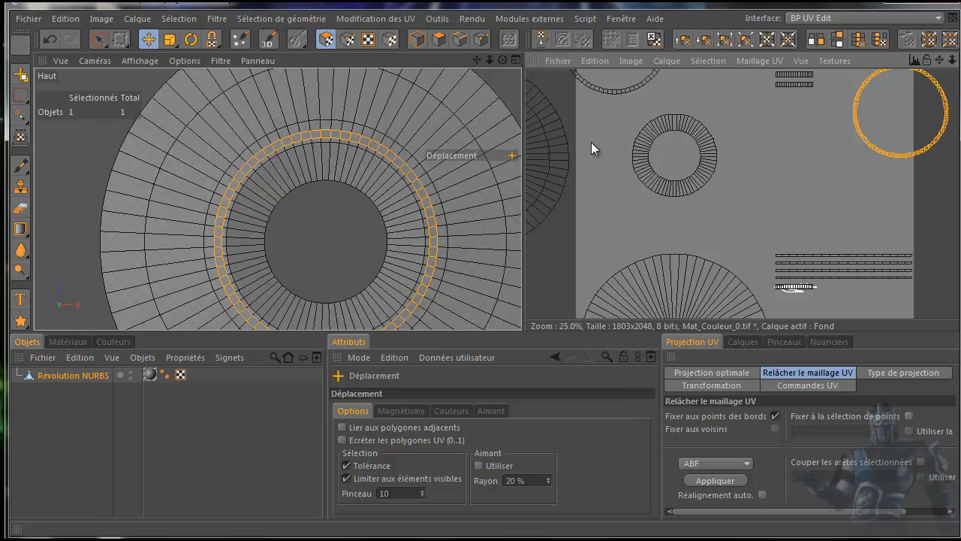
Return to the perspective view and loop-select the vertical wall polygons around the disc's central hole.
{"action": "scroll", "coordinate": [583, 168], "scroll_direction": "down", "scroll_amount": 3}
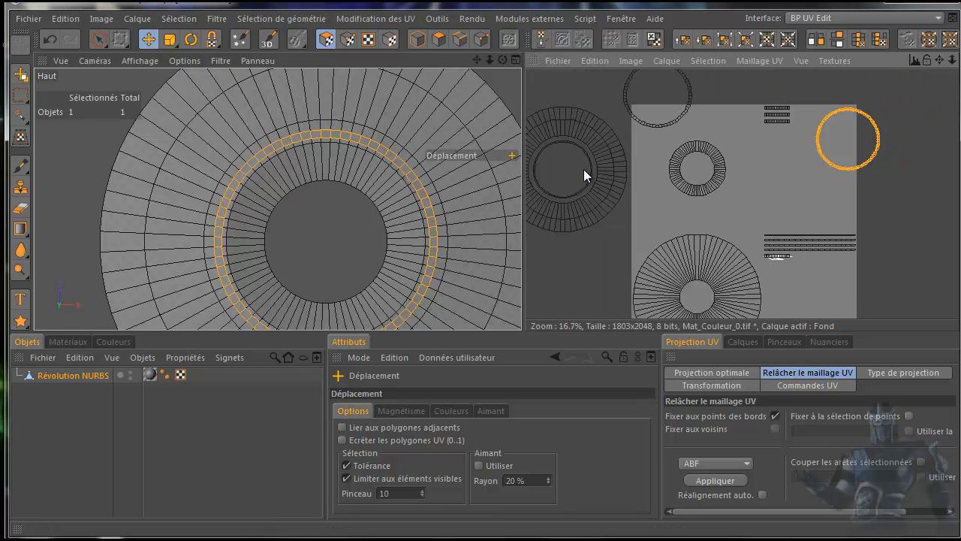
{"action": "left_click", "coordinate": [690, 240]}
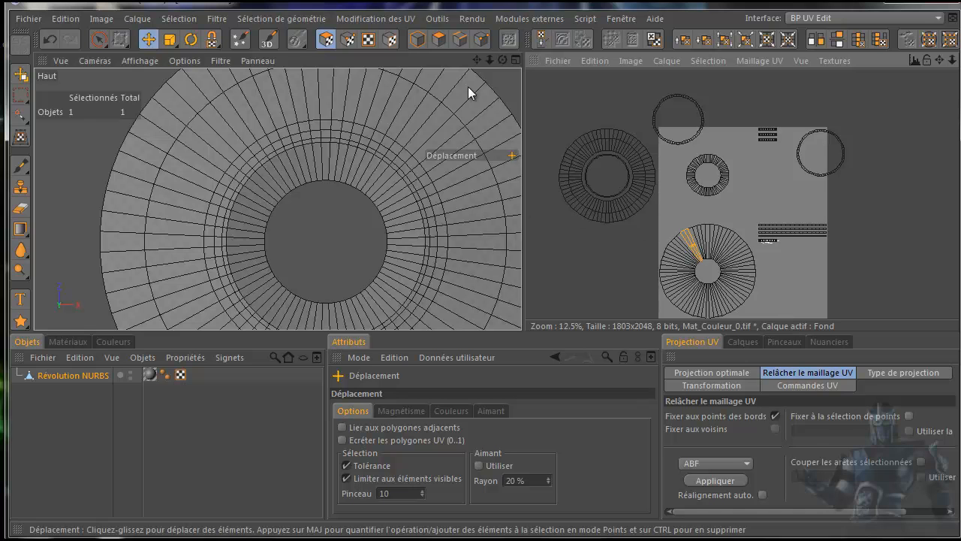
{"action": "middle_click", "coordinate": [83, 167]}
{"action": "middle_click", "coordinate": [75, 172]}
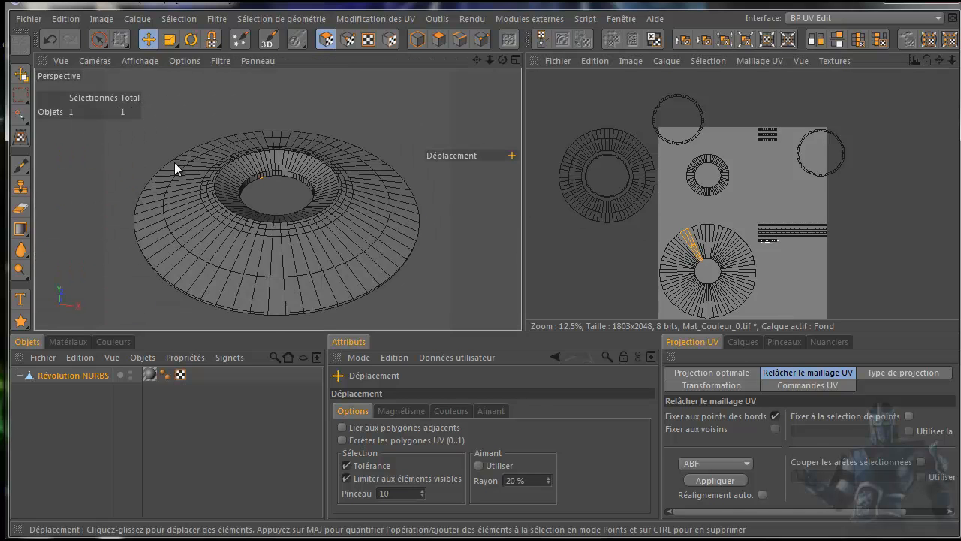
{"action": "scroll", "coordinate": [273, 202], "scroll_direction": "up", "scroll_amount": 5}
{"action": "key", "text": "m"}
{"action": "key", "text": "l"}
{"action": "left_click", "coordinate": [438, 39]}
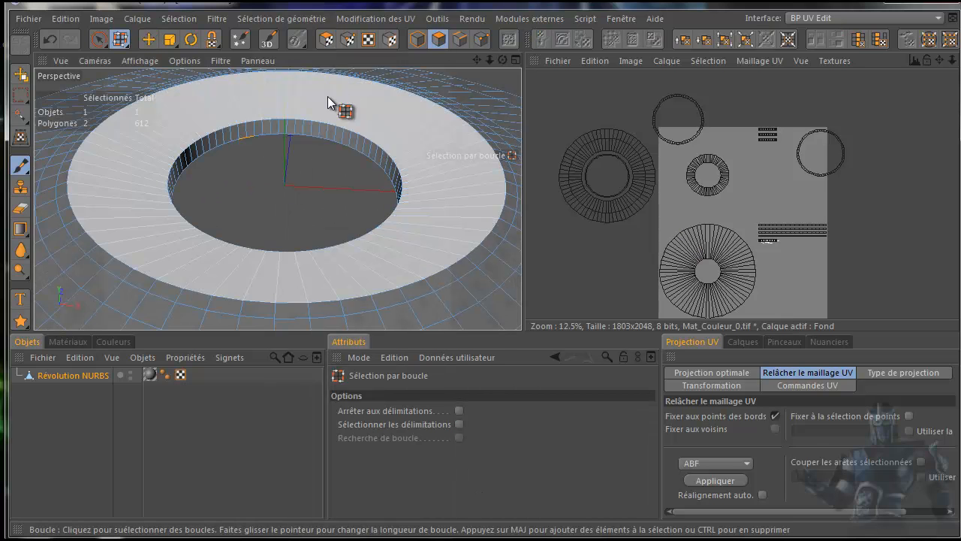
{"action": "left_click", "coordinate": [296, 124]}
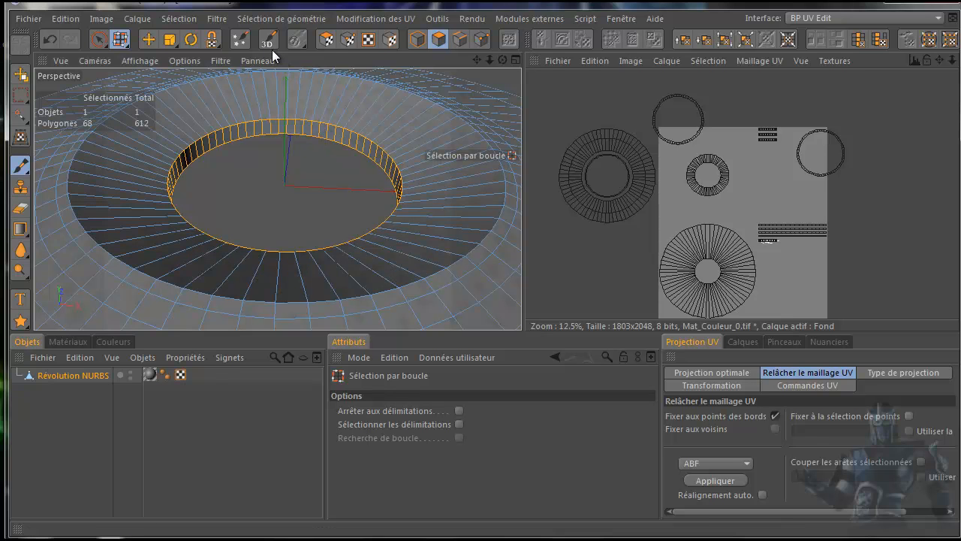
Apply a frontal projection to the central hole wall's UVs in the front view and move the resulting strip above the texture area.
{"action": "middle_click", "coordinate": [291, 141]}
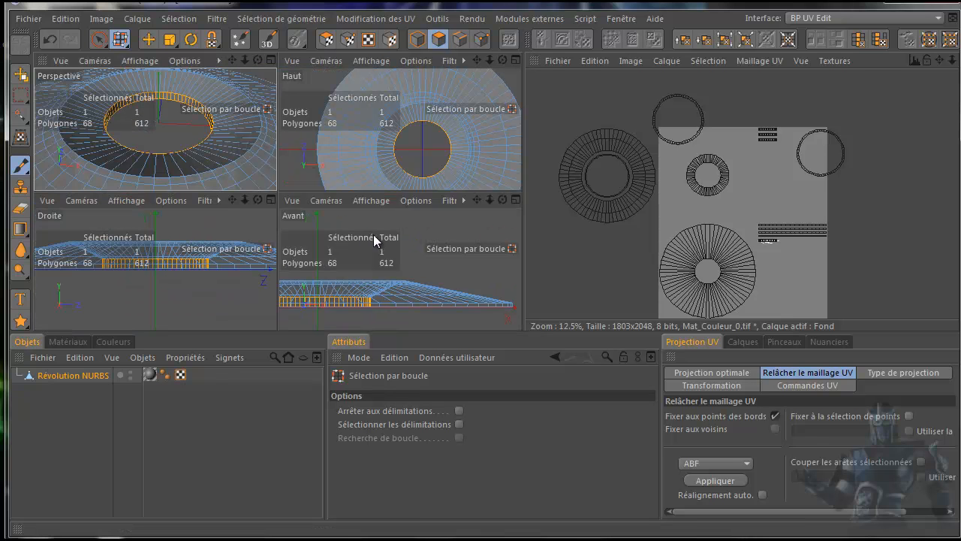
{"action": "middle_click", "coordinate": [373, 234]}
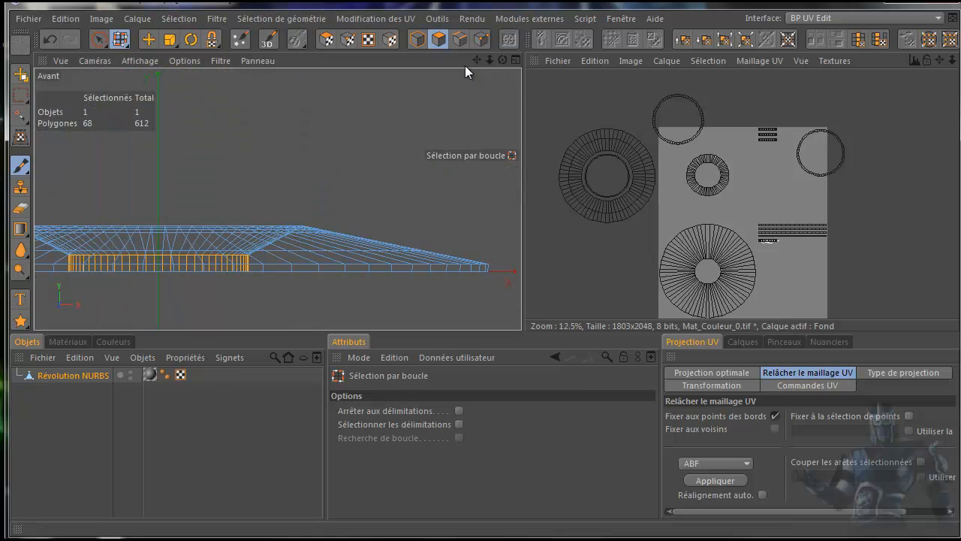
{"action": "left_click_drag", "start_coordinate": [475, 58], "coordinate": [482, 294]}
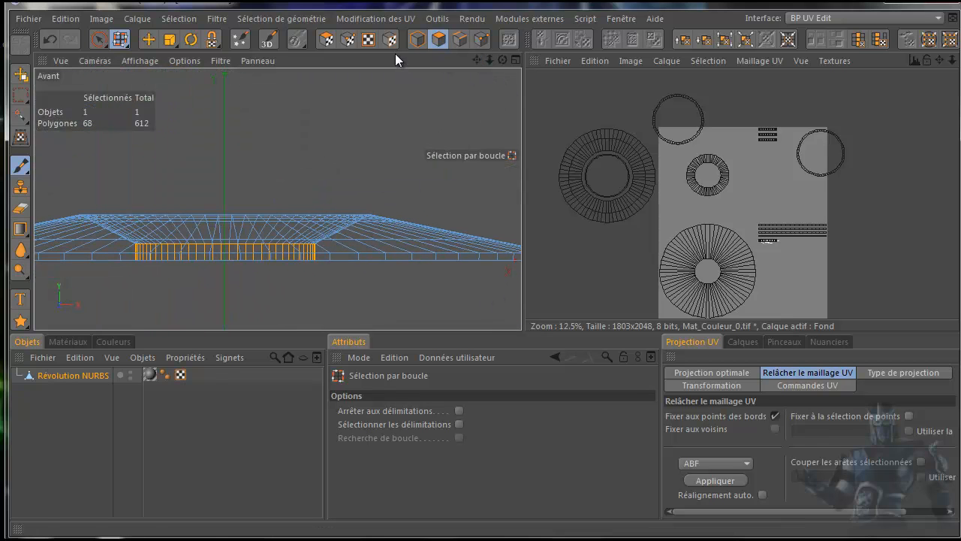
{"action": "left_click", "coordinate": [326, 39]}
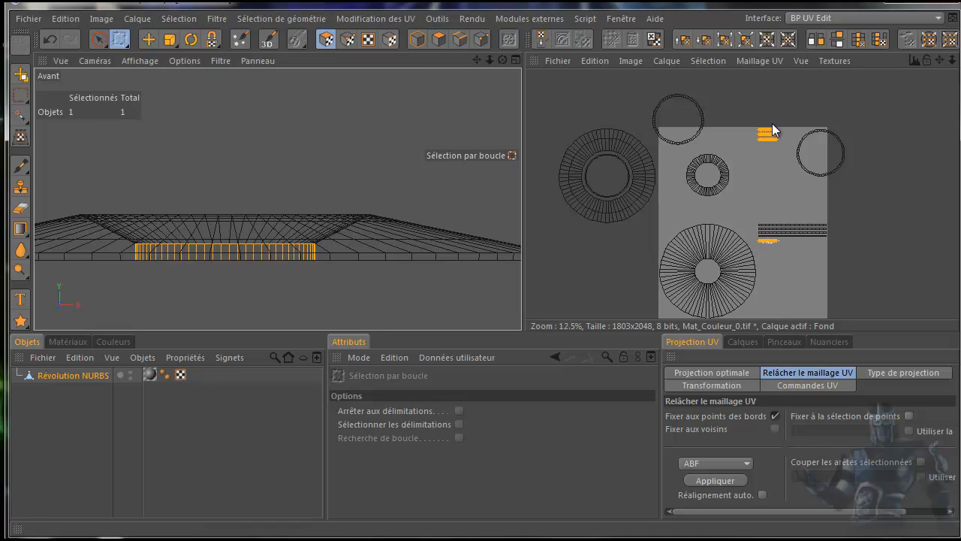
{"action": "left_click", "coordinate": [884, 373]}
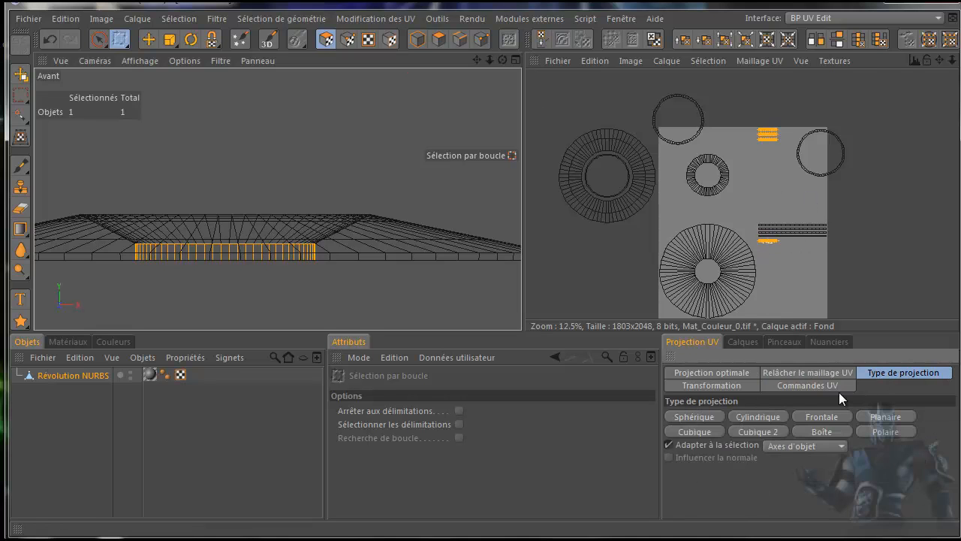
{"action": "left_click", "coordinate": [821, 416]}
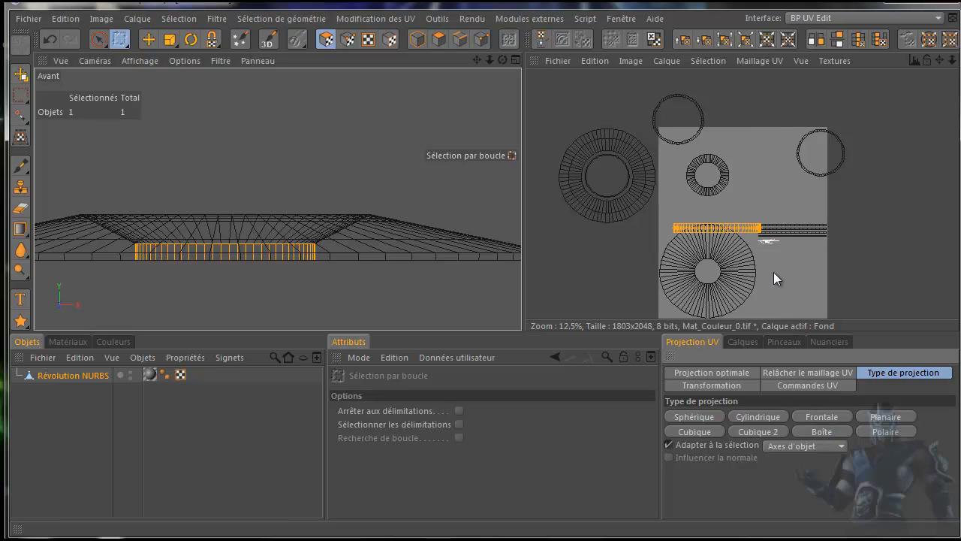
{"action": "left_click", "coordinate": [148, 39]}
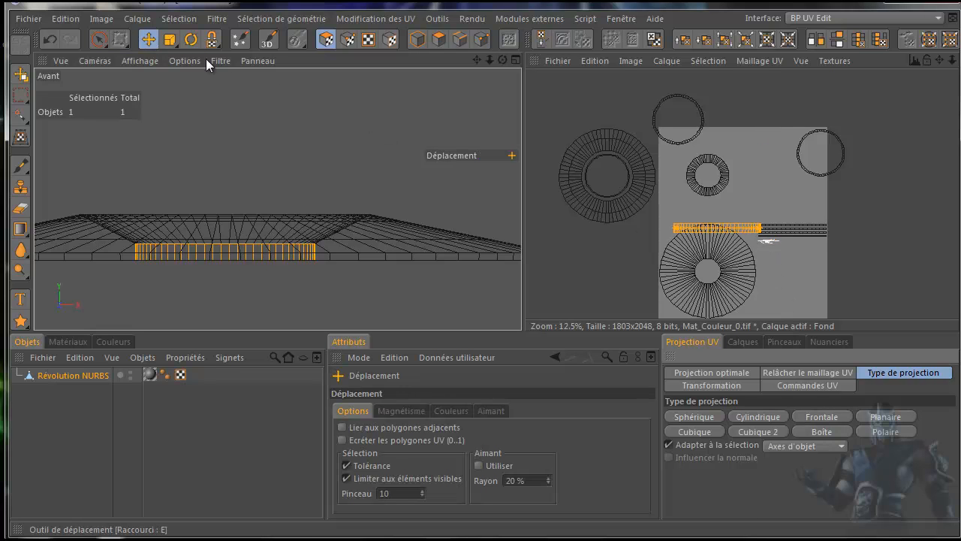
{"action": "left_click_drag", "start_coordinate": [754, 230], "coordinate": [815, 92]}
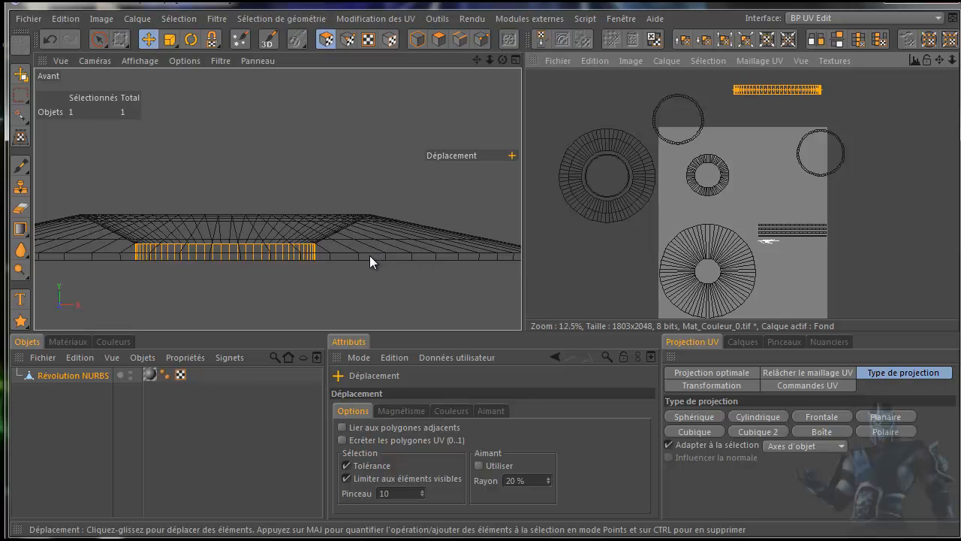
Loop-select the disc's outer rim polygons in the front view and unwrap their UVs with a frontal projection.
{"action": "key", "text": "u"}
{"action": "key", "text": "l"}
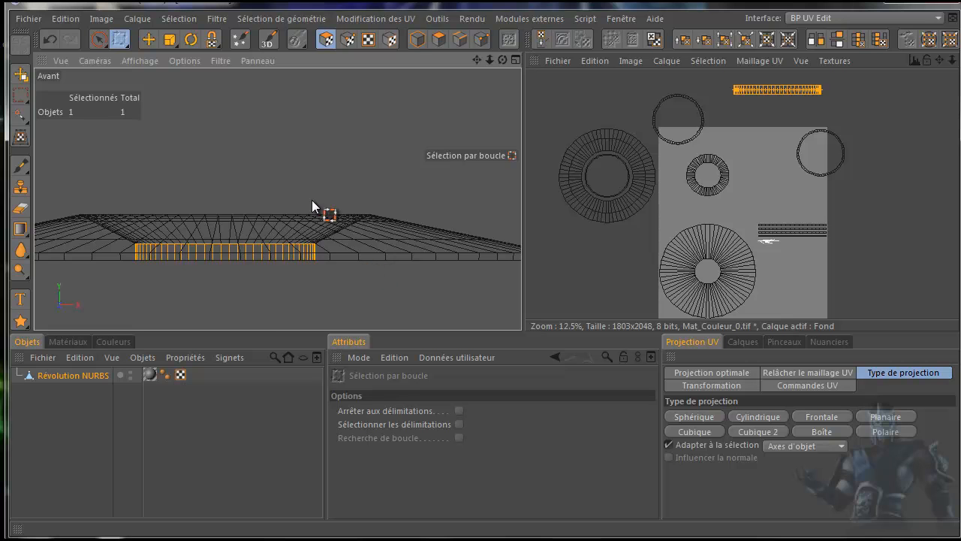
{"action": "middle_click", "coordinate": [263, 145]}
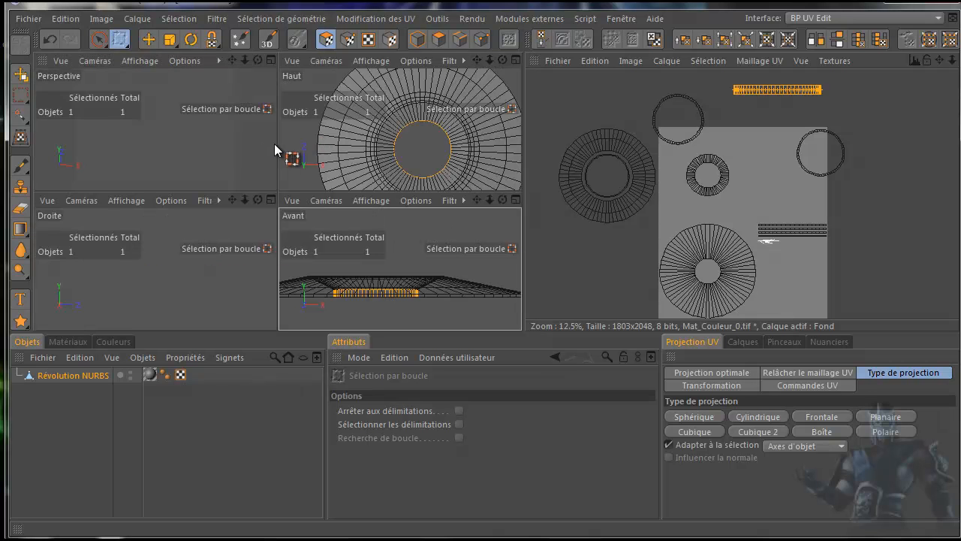
{"action": "left_click", "coordinate": [439, 39]}
{"action": "middle_click", "coordinate": [363, 313]}
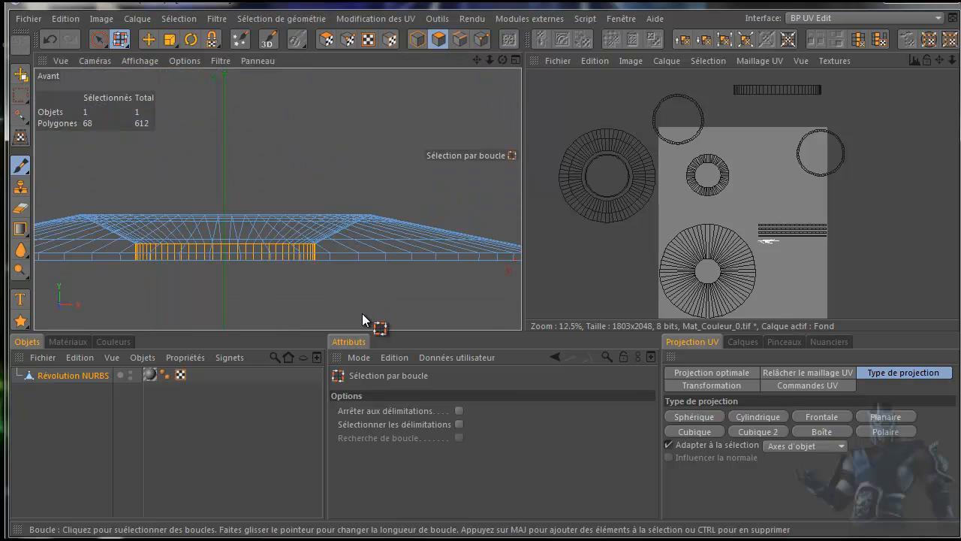
{"action": "left_click", "coordinate": [386, 258]}
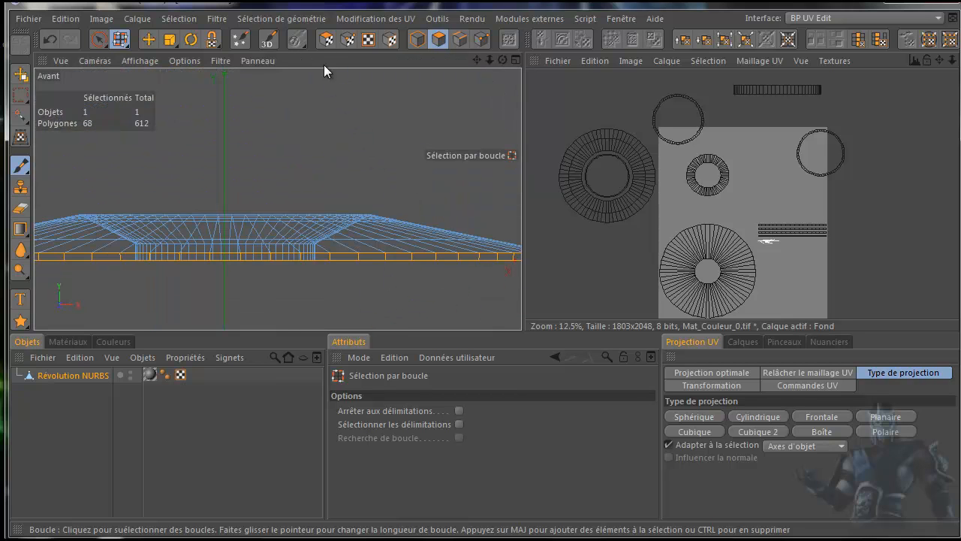
{"action": "left_click", "coordinate": [326, 41]}
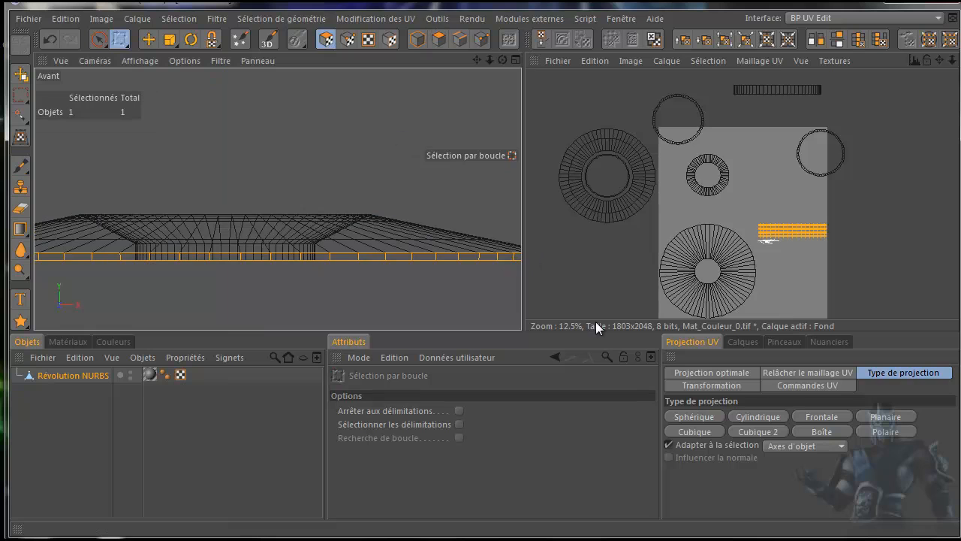
{"action": "left_click", "coordinate": [821, 418]}
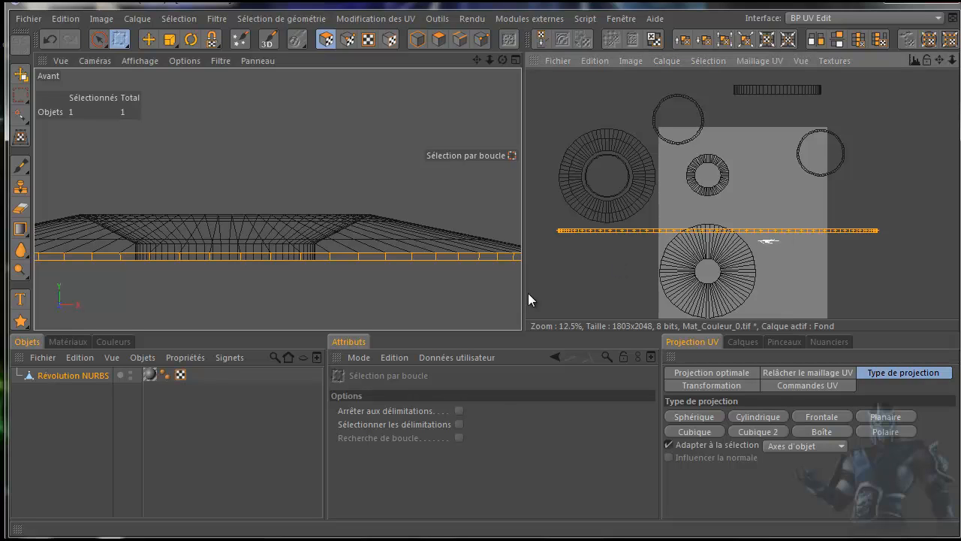
Enlarge the UV texture view and move the outer rim's long UV strip below the texture area.
{"action": "key", "text": "e"}
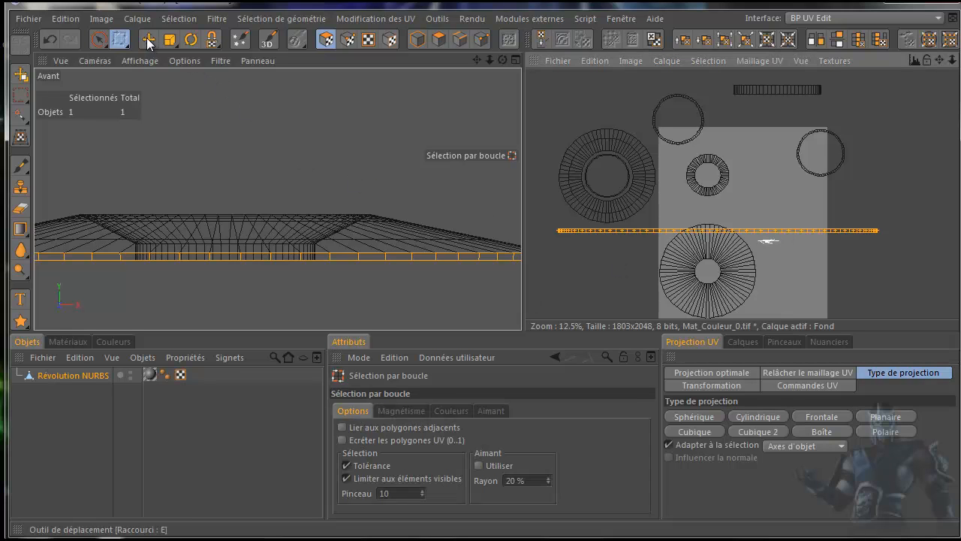
{"action": "left_click_drag", "start_coordinate": [778, 238], "coordinate": [877, 217]}
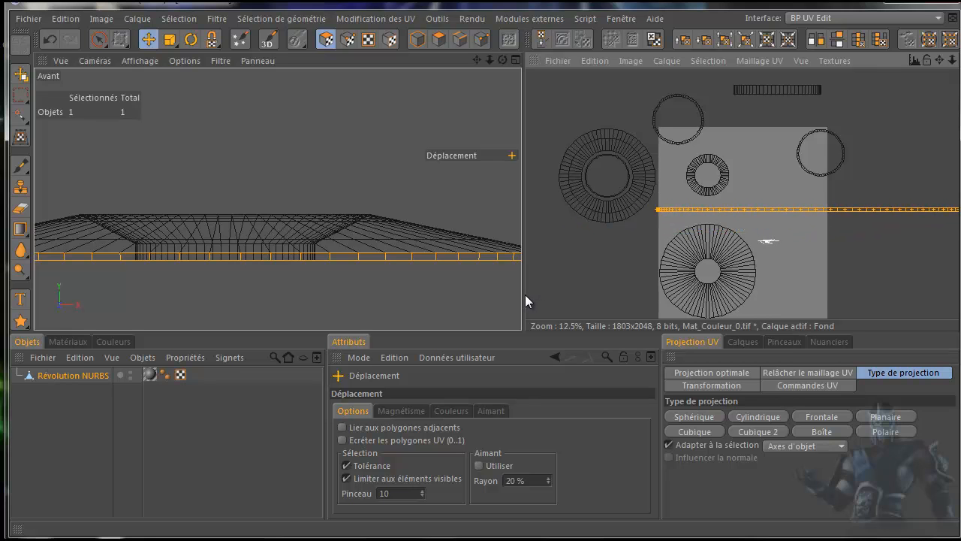
{"action": "left_click_drag", "start_coordinate": [521, 286], "coordinate": [202, 289]}
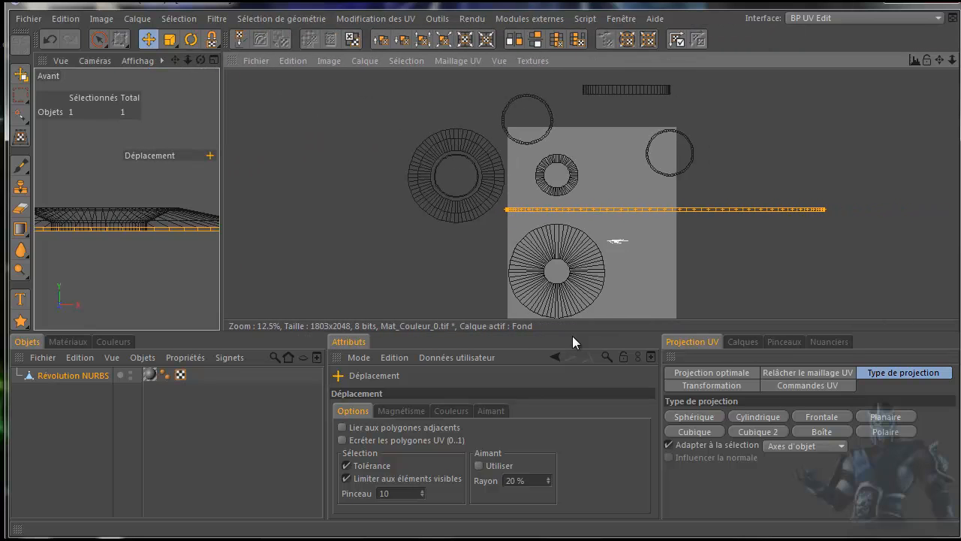
{"action": "left_click_drag", "start_coordinate": [570, 331], "coordinate": [556, 505]}
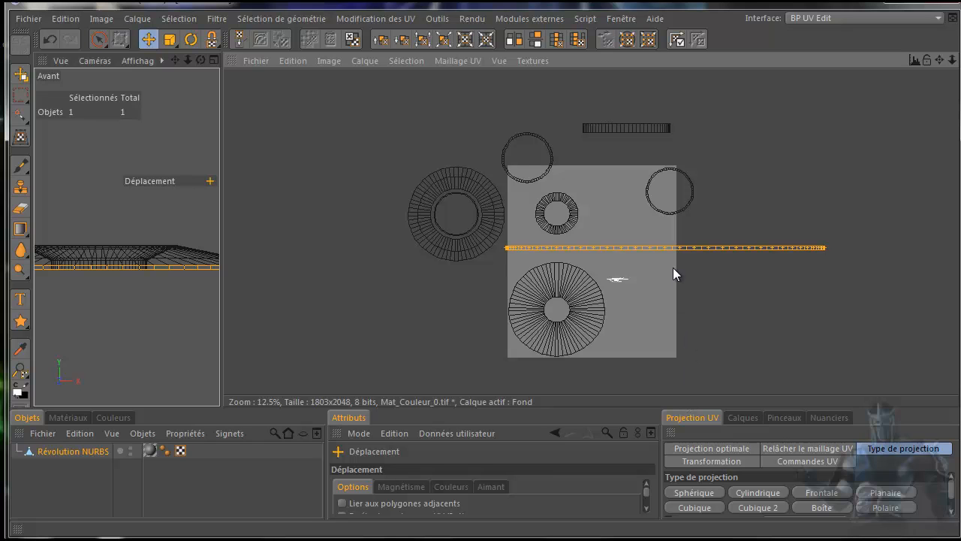
{"action": "left_click_drag", "start_coordinate": [673, 246], "coordinate": [662, 368]}
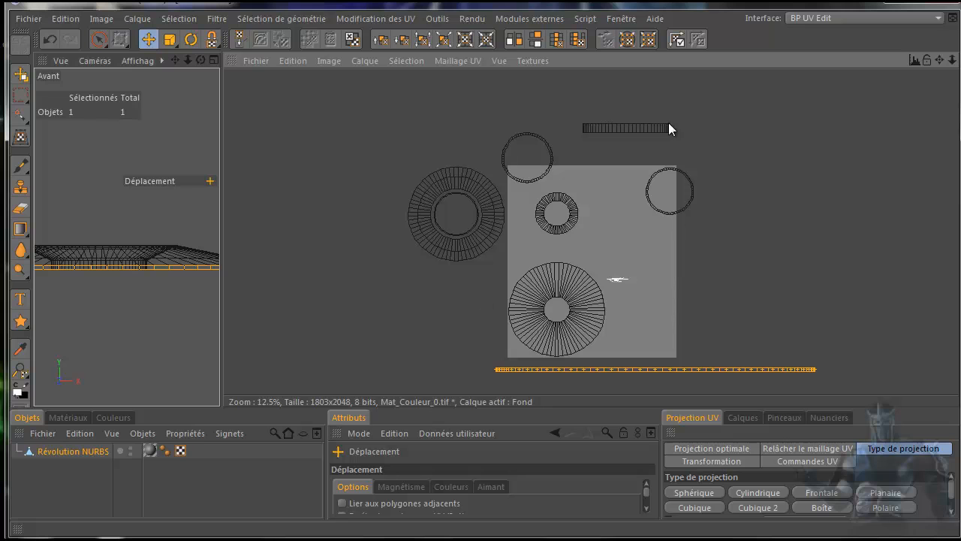
{"action": "left_click_drag", "start_coordinate": [574, 212], "coordinate": [541, 224]}
{"action": "left_click_drag", "start_coordinate": [479, 295], "coordinate": [478, 294]}
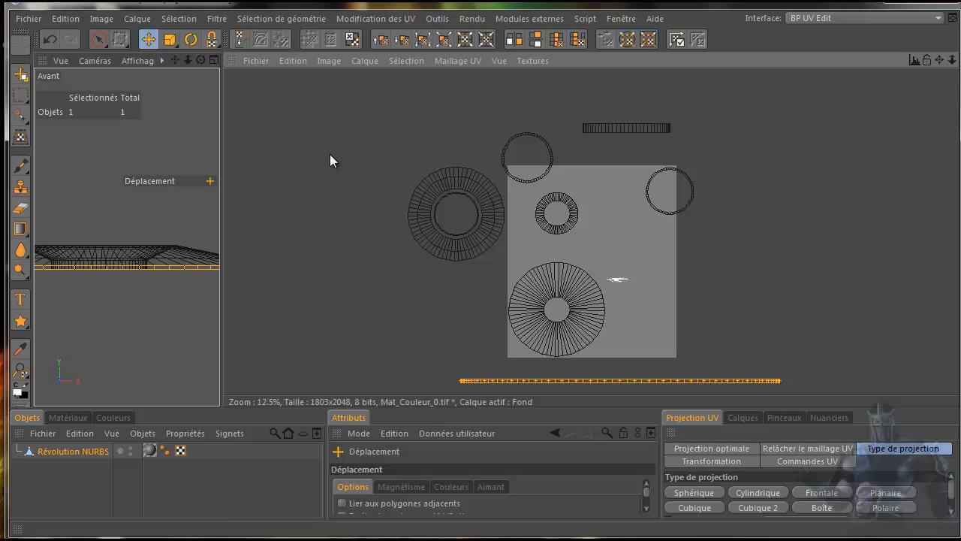
Rectangle-select the thin ring island at the texture's right edge and move it out of the texture area, to its right.
{"action": "left_click", "coordinate": [98, 41]}
{"action": "left_click", "coordinate": [146, 58]}
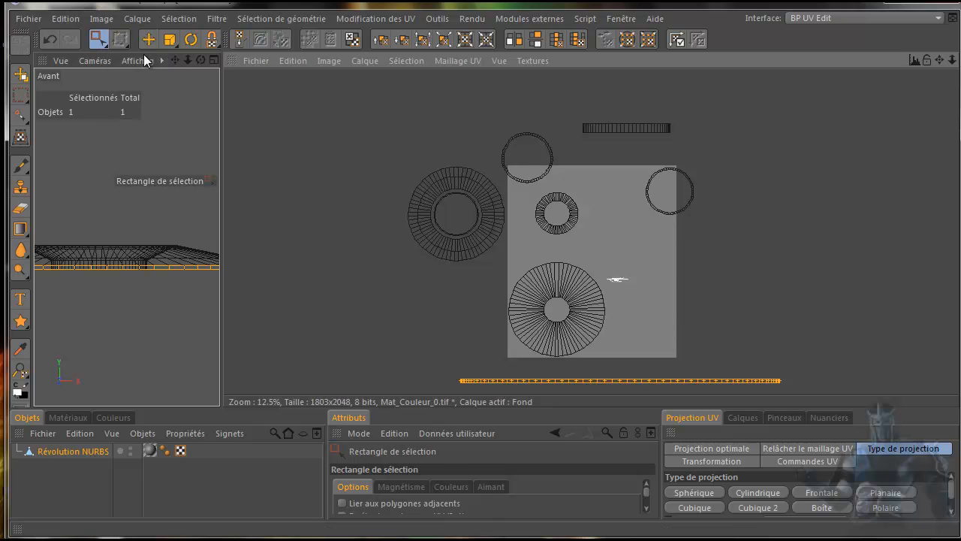
{"action": "left_click_drag", "start_coordinate": [706, 106], "coordinate": [639, 231]}
{"action": "key", "text": "e"}
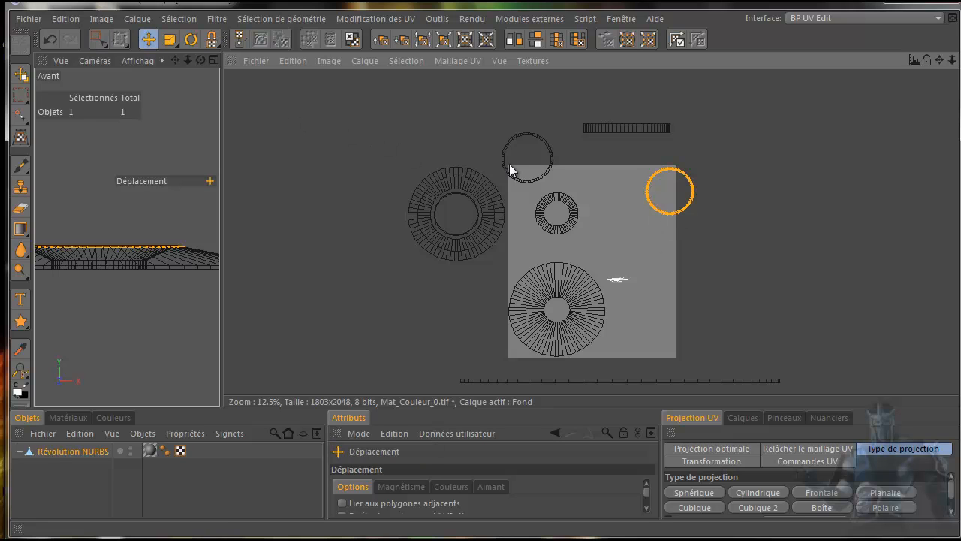
{"action": "left_click_drag", "start_coordinate": [685, 207], "coordinate": [789, 197]}
Rectangle-select the thin ring island at the texture's upper-left corner and move it above the texture area.
{"action": "key", "text": "0"}
{"action": "left_click_drag", "start_coordinate": [564, 110], "coordinate": [501, 186]}
{"action": "key", "text": "e"}
{"action": "left_click_drag", "start_coordinate": [479, 290], "coordinate": [450, 242]}
Rectangle-select the small wide-banded ring island inside the texture and move it out to the texture's right.
{"action": "key", "text": "0"}
{"action": "left_click_drag", "start_coordinate": [600, 186], "coordinate": [533, 240]}
{"action": "key", "text": "e"}
{"action": "left_click_drag", "start_coordinate": [573, 215], "coordinate": [767, 279]}
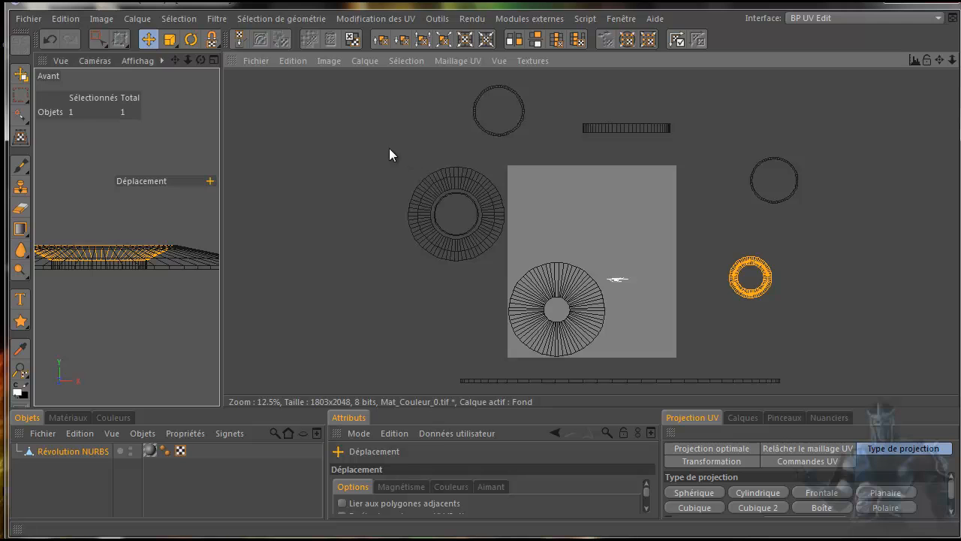
Rectangle-select the large upper-face island and move it into the texture's upper-left area, directly above the other large disc island.
{"action": "key", "text": "0"}
{"action": "left_click_drag", "start_coordinate": [385, 148], "coordinate": [503, 267]}
{"action": "left_click_drag", "start_coordinate": [473, 232], "coordinate": [521, 240]}
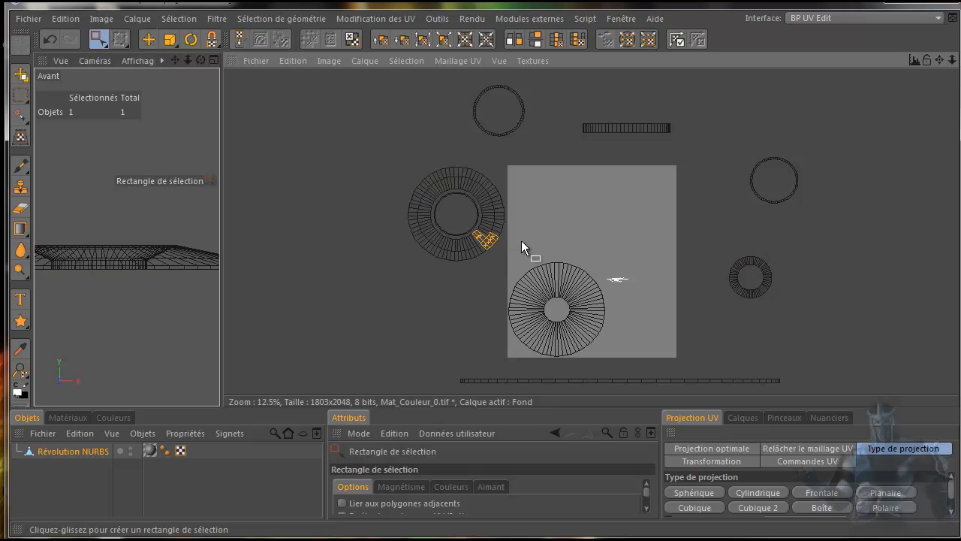
{"action": "left_click_drag", "start_coordinate": [506, 161], "coordinate": [410, 275]}
{"action": "key", "text": "e"}
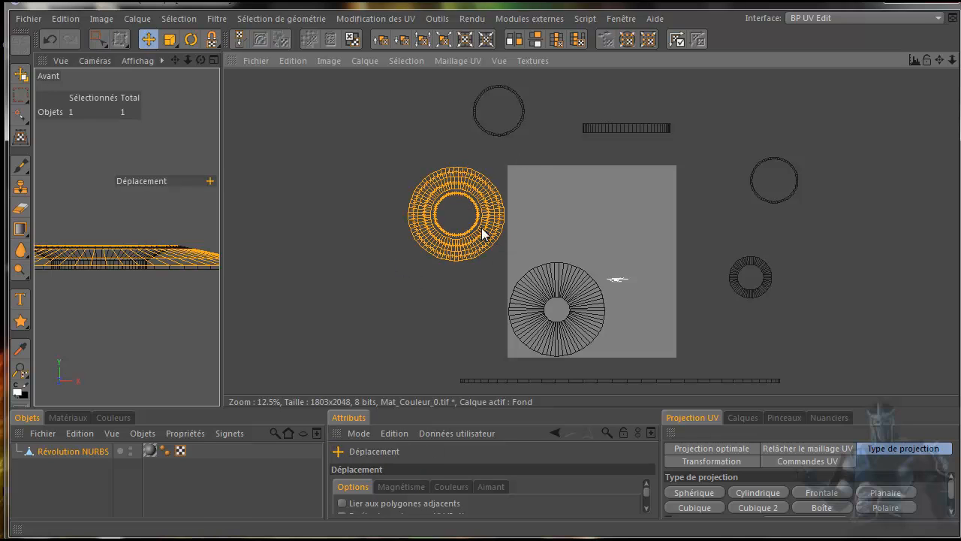
{"action": "left_click_drag", "start_coordinate": [482, 294], "coordinate": [583, 294]}
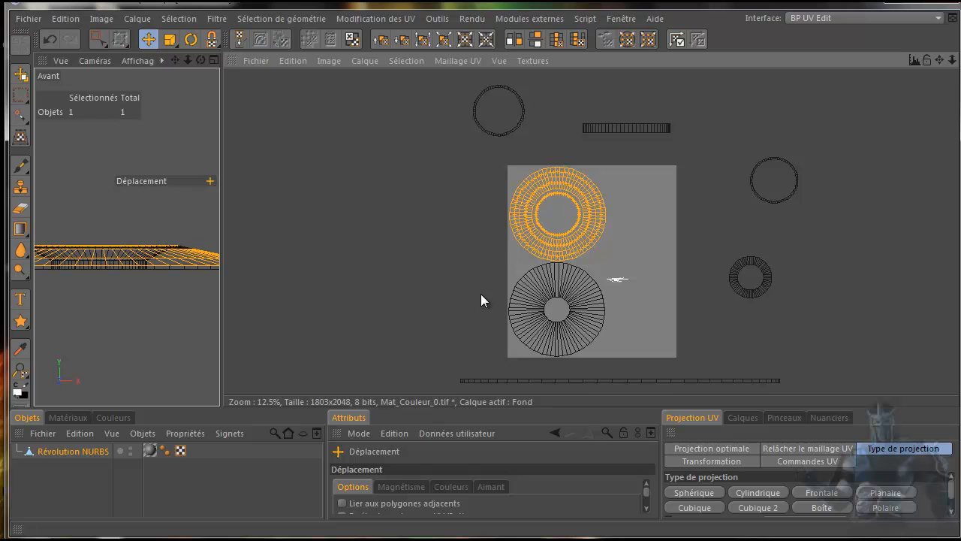
{"action": "scroll", "coordinate": [572, 201], "scroll_direction": "up", "scroll_amount": 1}
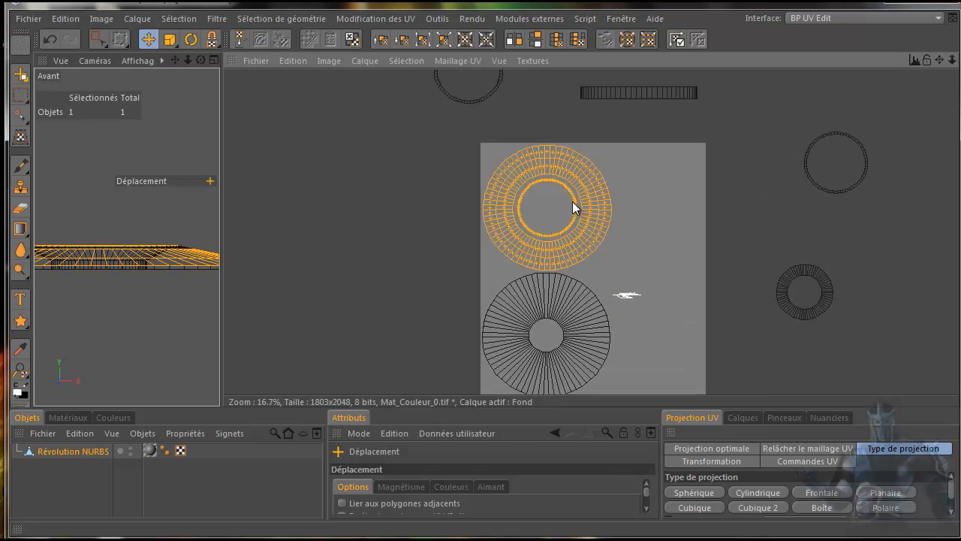
{"action": "scroll", "coordinate": [572, 202], "scroll_direction": "down", "scroll_amount": 1}
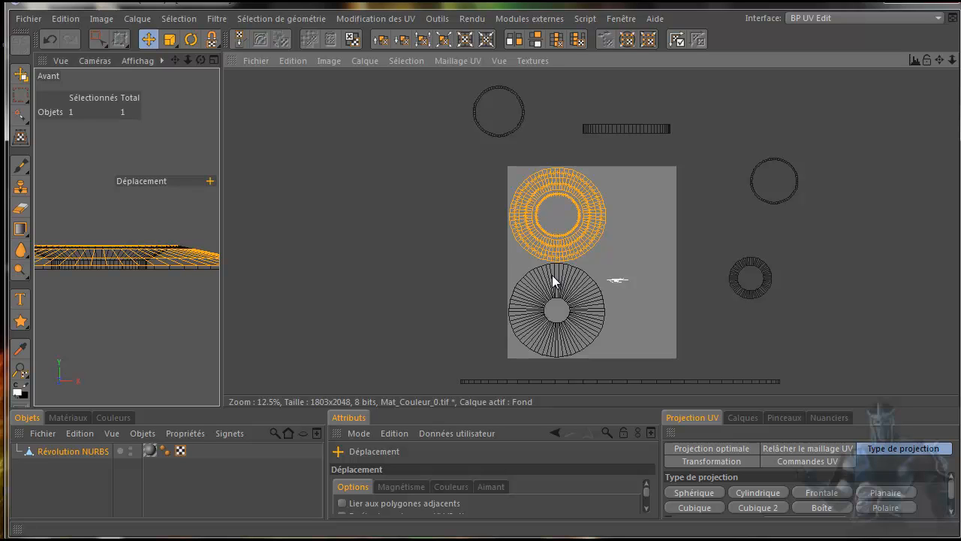
Select the thin ring island above the texture, check it in the perspective view, and place it in the texture's lower-right corner.
{"action": "left_click", "coordinate": [507, 132]}
{"action": "key", "text": "0"}
{"action": "left_click_drag", "start_coordinate": [443, 72], "coordinate": [549, 139]}
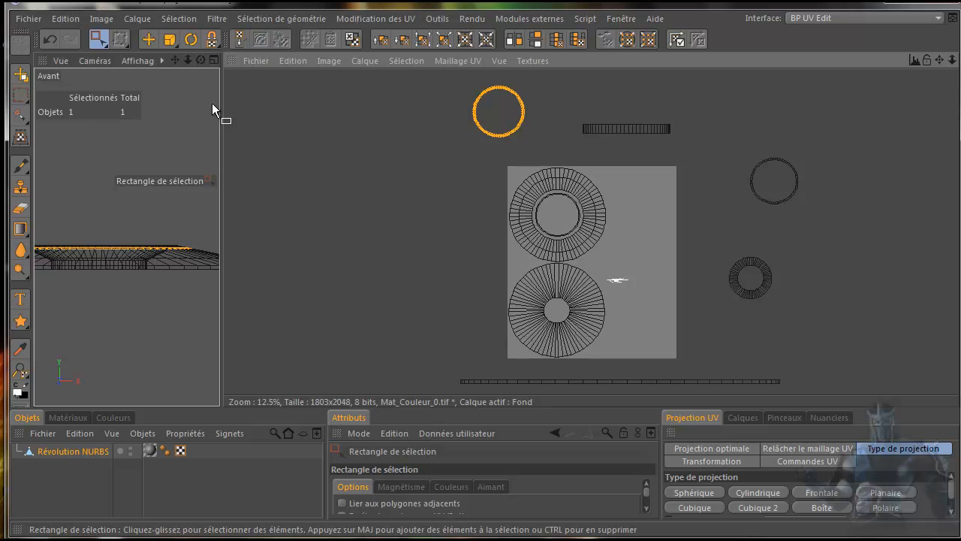
{"action": "key", "text": "F5"}
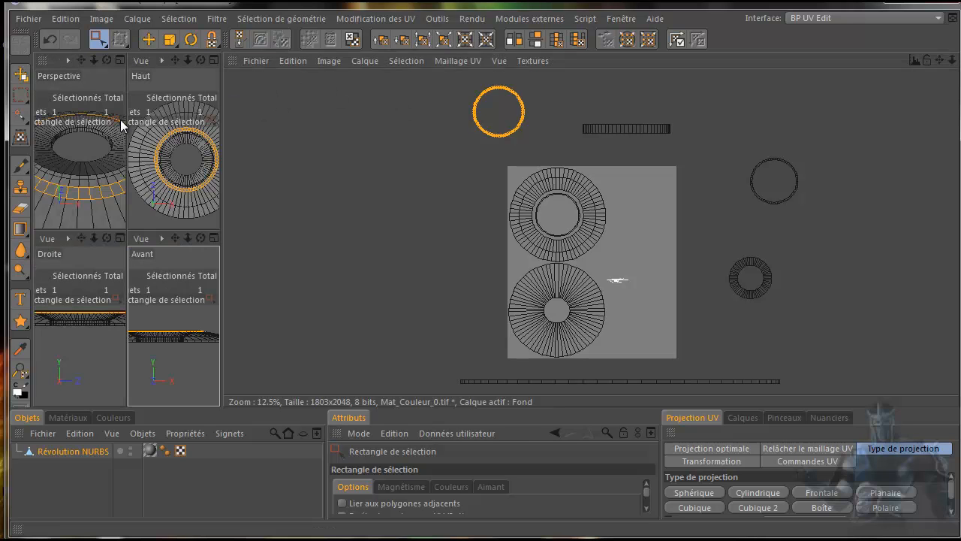
{"action": "key", "text": "F1"}
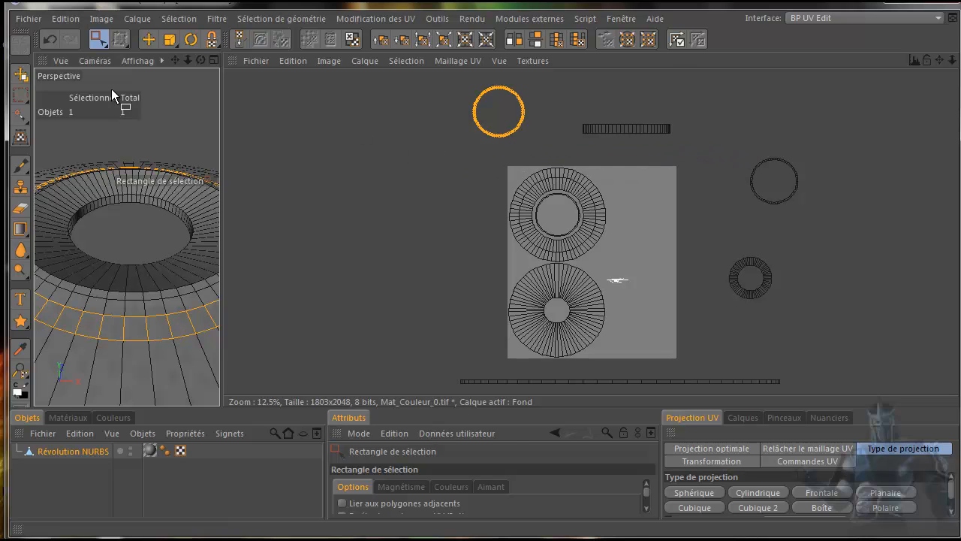
{"action": "left_click", "coordinate": [148, 39]}
{"action": "left_click_drag", "start_coordinate": [519, 123], "coordinate": [665, 318]}
{"action": "left_click_drag", "start_coordinate": [481, 296], "coordinate": [480, 294]}
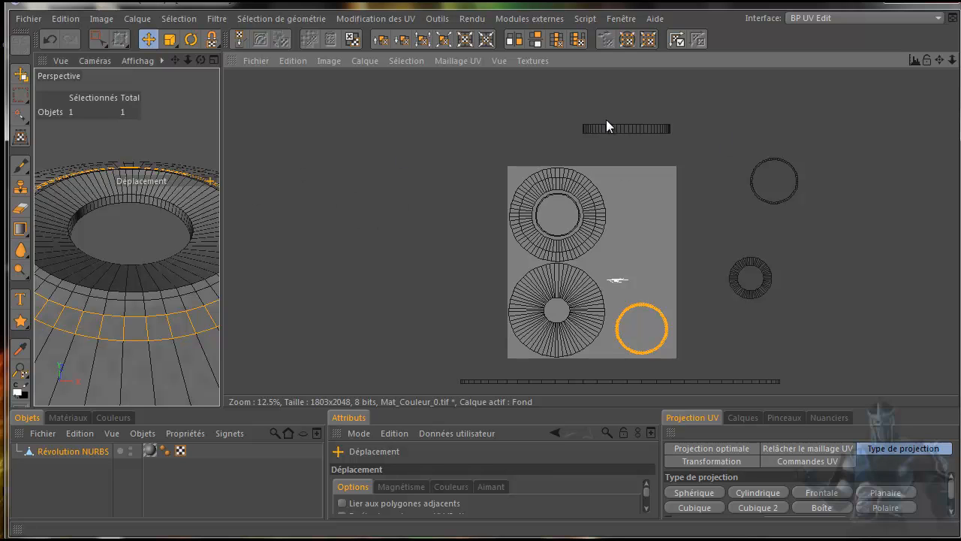
Rectangle-select the thin ring island outside the texture's right side and place it in the texture's upper-right corner.
{"action": "key", "text": "0"}
{"action": "left_click_drag", "start_coordinate": [727, 126], "coordinate": [820, 229]}
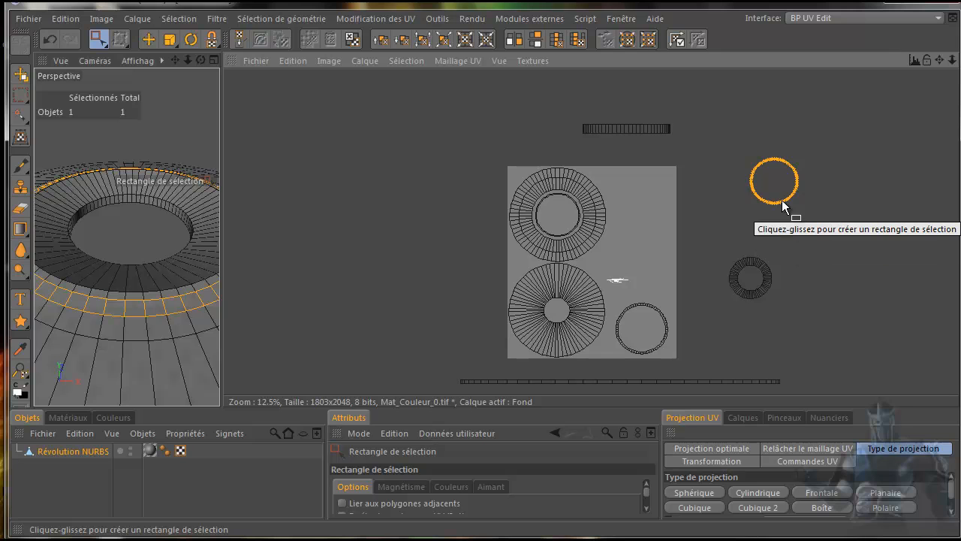
{"action": "key", "text": "e"}
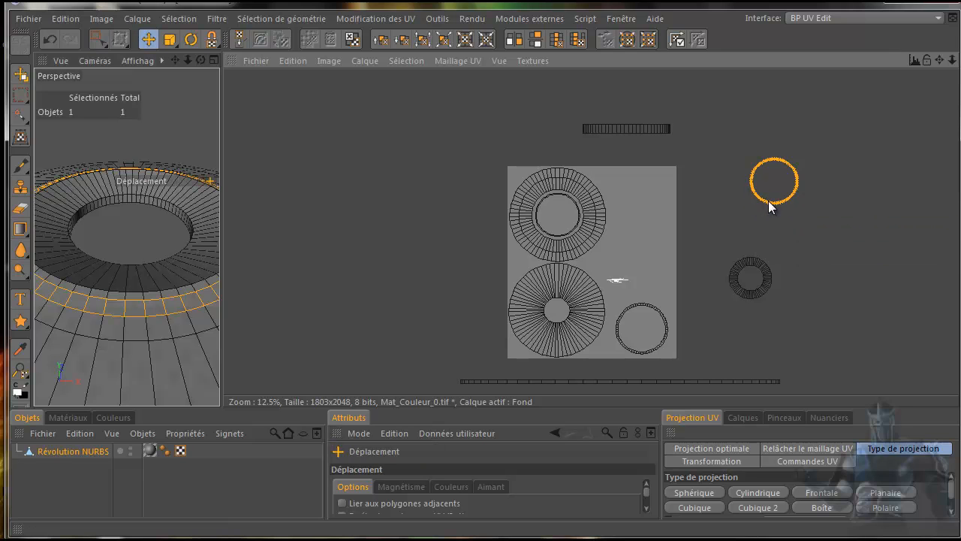
{"action": "left_click_drag", "start_coordinate": [770, 208], "coordinate": [480, 294]}
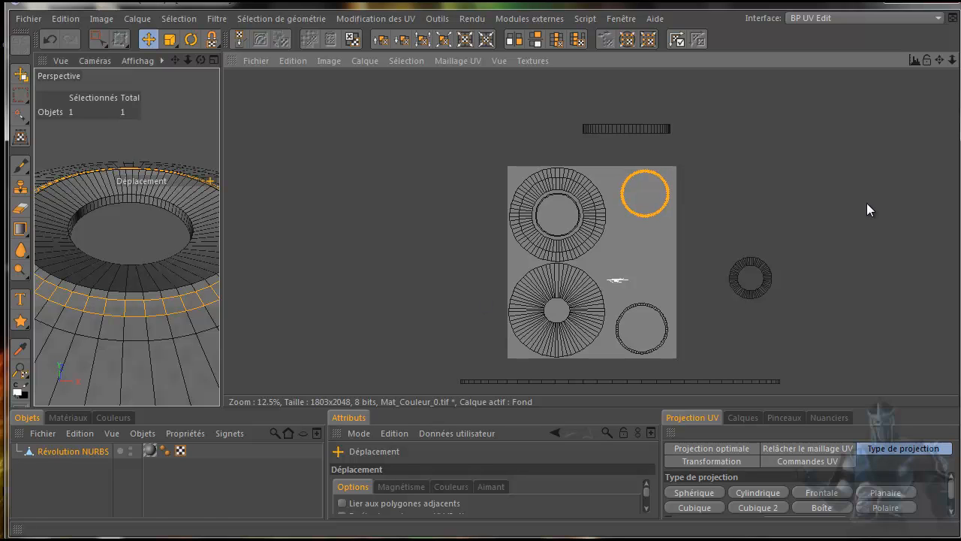
Rectangle-select the small wide-banded ring island beyond the texture's right side and place it inside the lower-right thin ring island.
{"action": "key", "text": "0"}
{"action": "left_click_drag", "start_coordinate": [829, 215], "coordinate": [711, 337]}
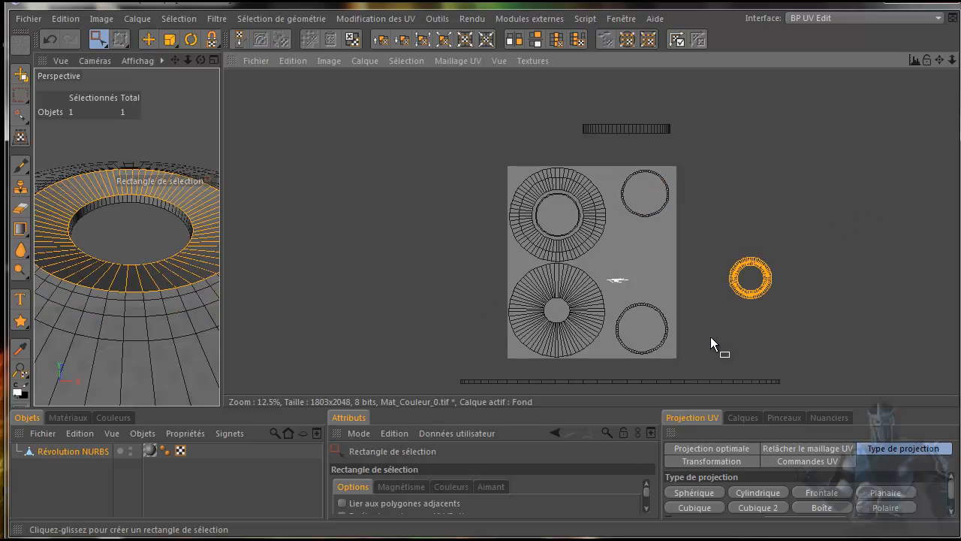
{"action": "key", "text": "e"}
{"action": "left_click_drag", "start_coordinate": [748, 292], "coordinate": [642, 342]}
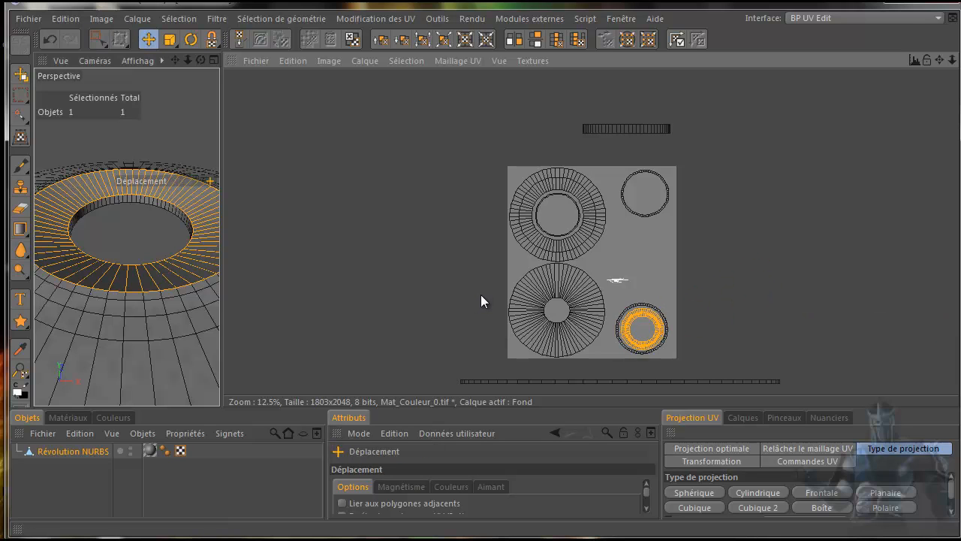
Restore the small wide-banded ring's selection and move the island into the centre of the upper-left disc island.
{"action": "key", "text": "space"}
{"action": "left_click", "coordinate": [651, 309]}
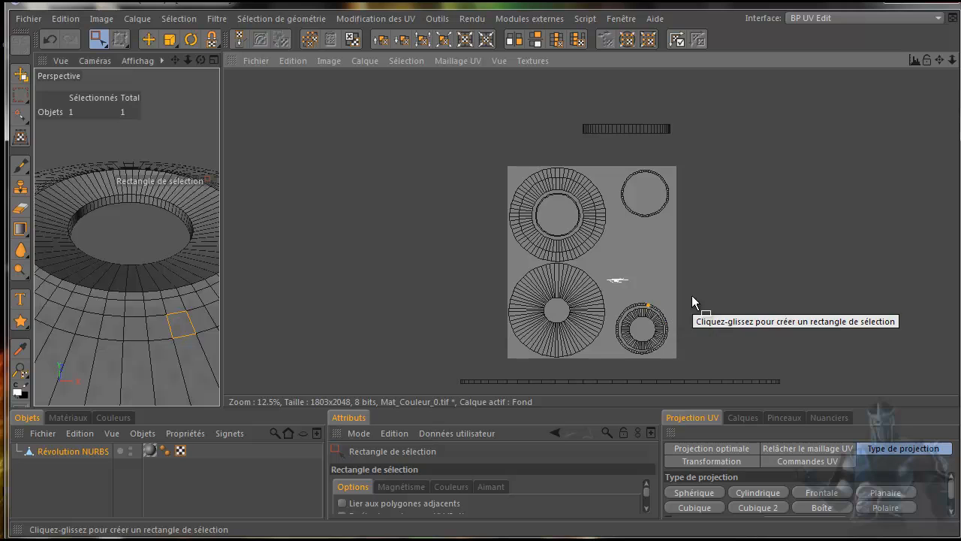
{"action": "key", "text": "space"}
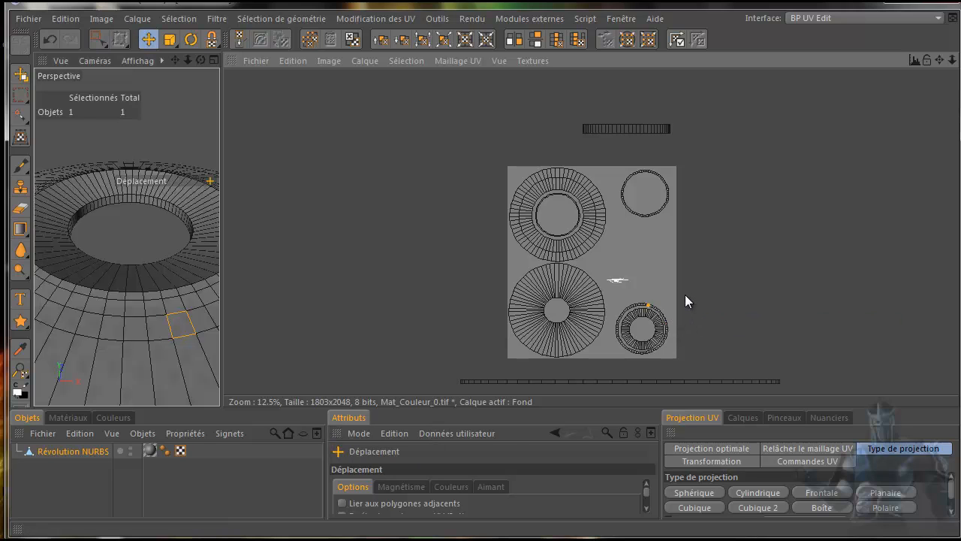
{"action": "left_click", "coordinate": [49, 39]}
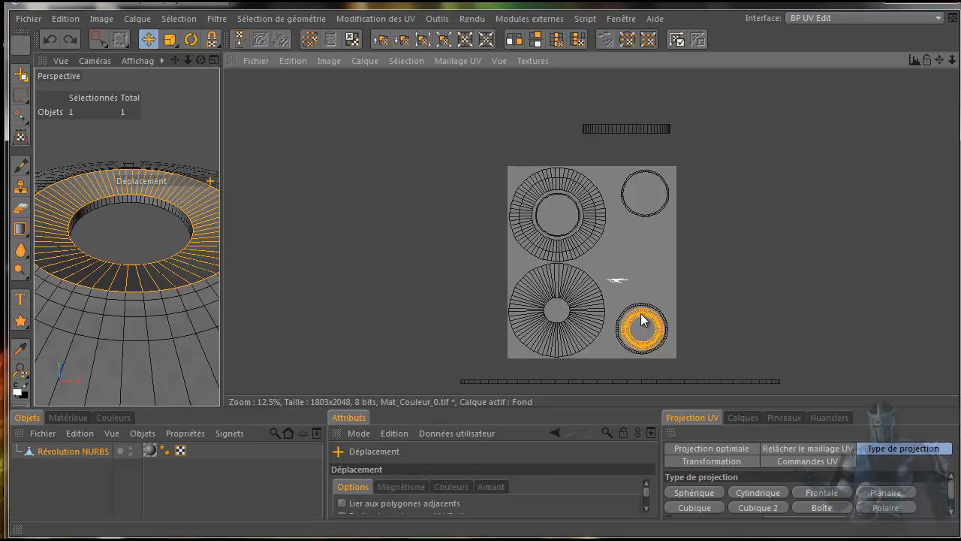
{"action": "left_click_drag", "start_coordinate": [641, 314], "coordinate": [557, 199]}
{"action": "left_click_drag", "start_coordinate": [482, 295], "coordinate": [481, 301]}
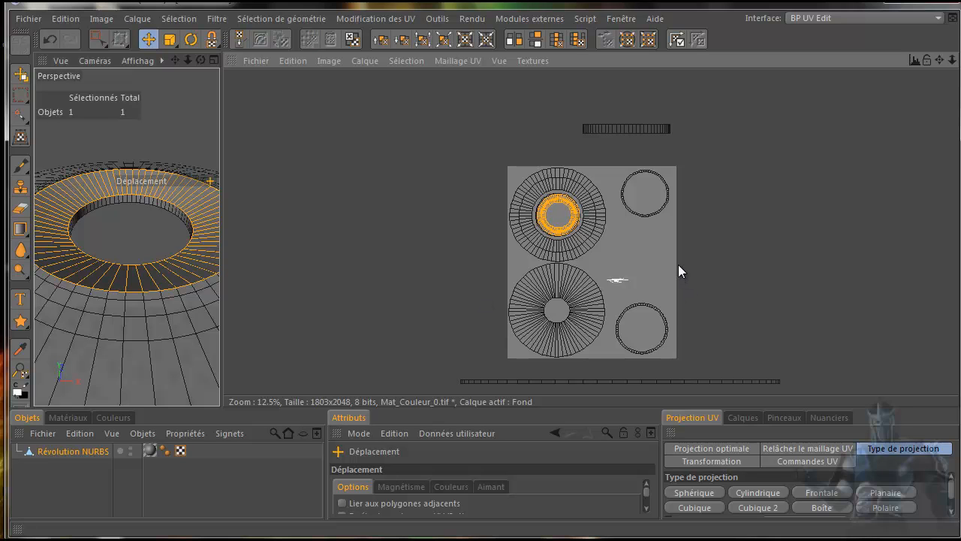
{"action": "left_click", "coordinate": [636, 213]}
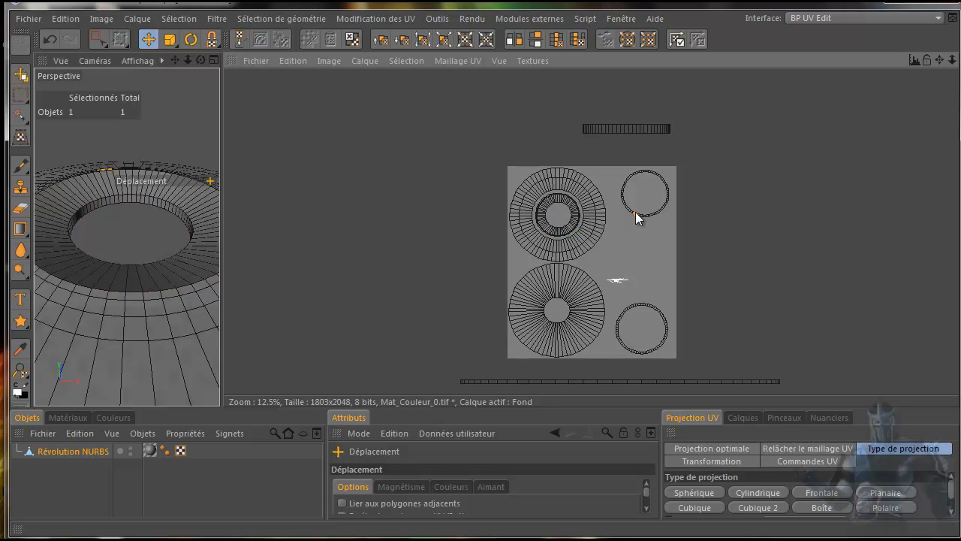
{"action": "left_click", "coordinate": [639, 304]}
{"action": "left_click", "coordinate": [585, 245]}
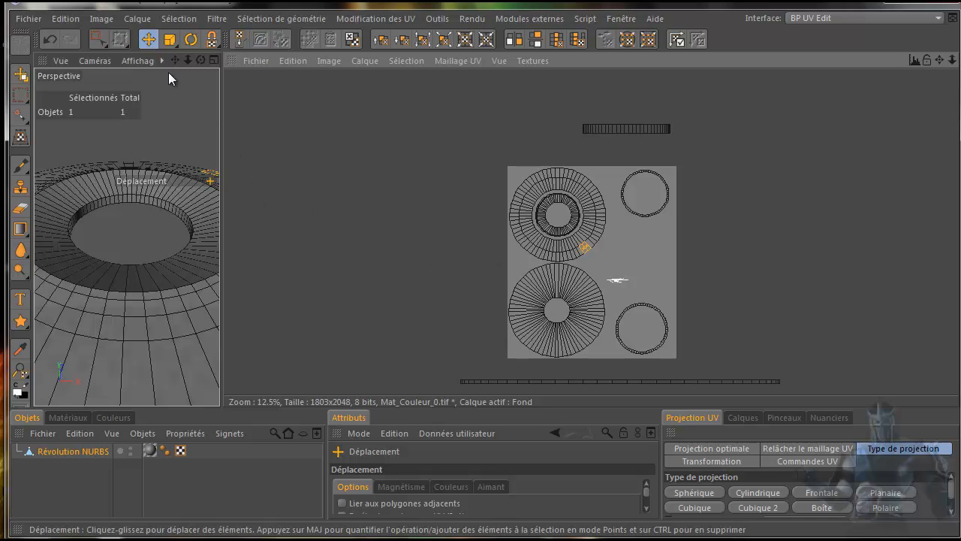
Loop-select the outer polygon band of the disc's upper face in Polygon mode and return to UV polygon editing.
{"action": "left_click_drag", "start_coordinate": [175, 59], "coordinate": [169, 91]}
{"action": "left_click_drag", "start_coordinate": [189, 59], "coordinate": [219, 293]}
{"action": "left_click_drag", "start_coordinate": [177, 60], "coordinate": [219, 296]}
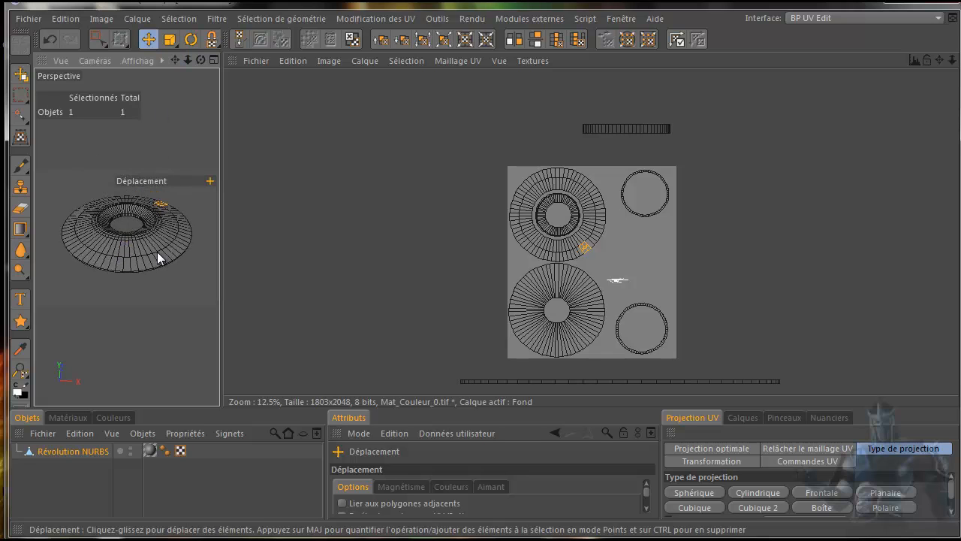
{"action": "key", "text": "u"}
{"action": "key", "text": "l"}
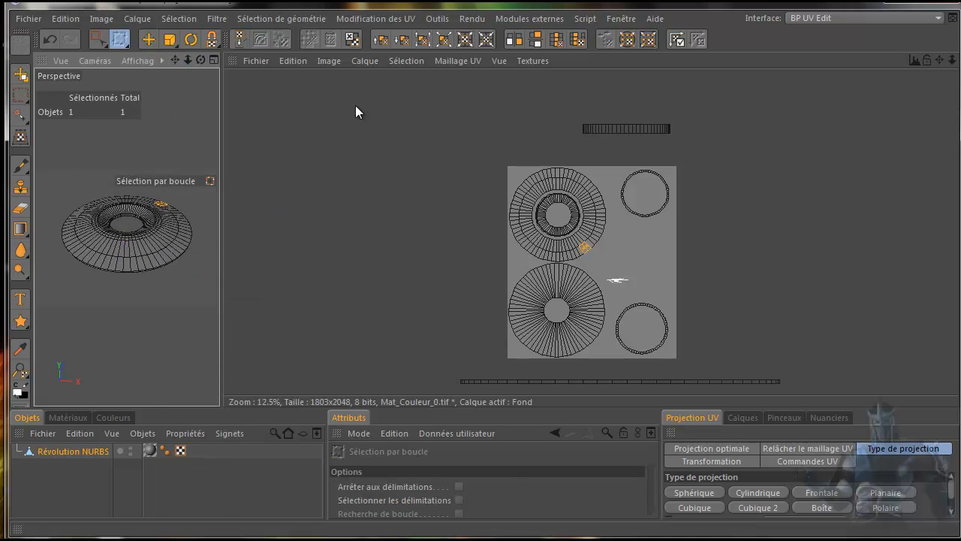
{"action": "left_click_drag", "start_coordinate": [222, 71], "coordinate": [475, 78]}
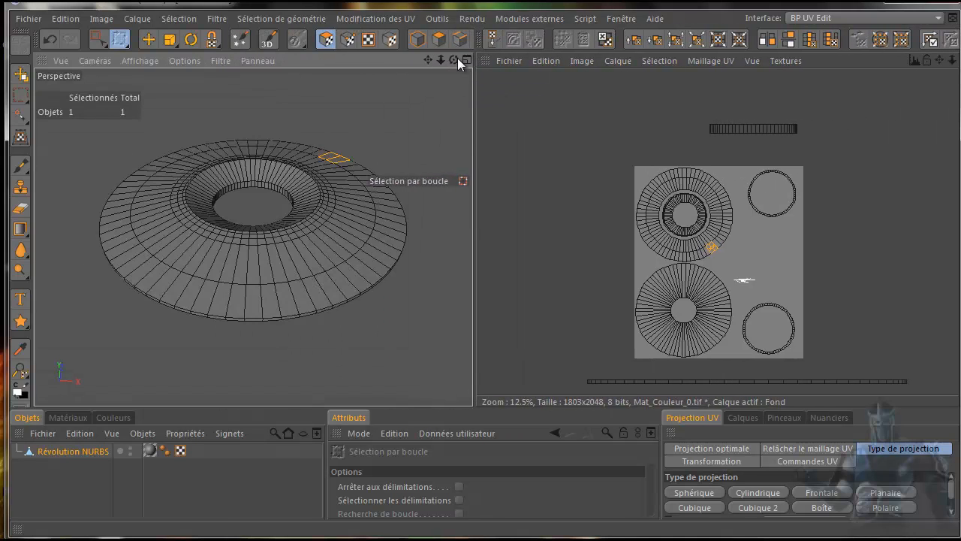
{"action": "left_click", "coordinate": [439, 38]}
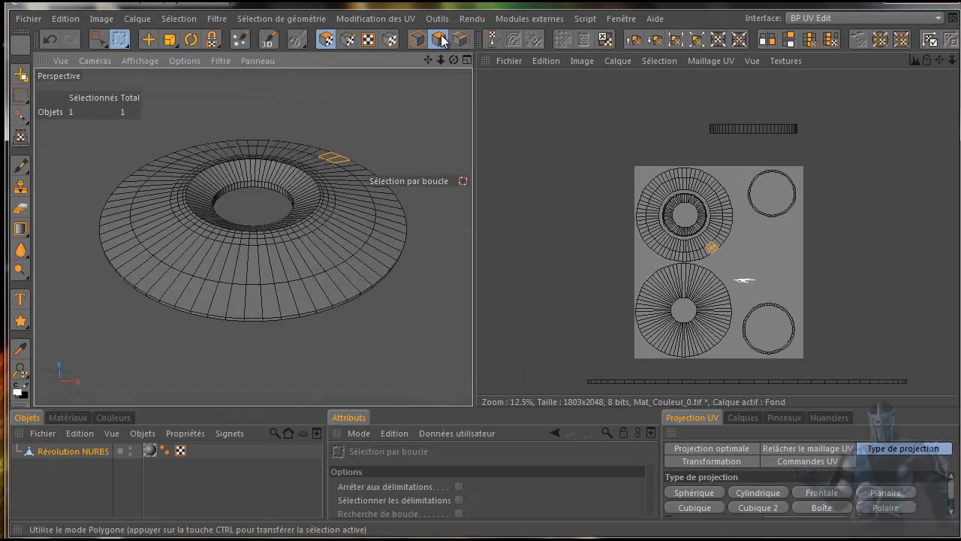
{"action": "left_click", "coordinate": [382, 254]}
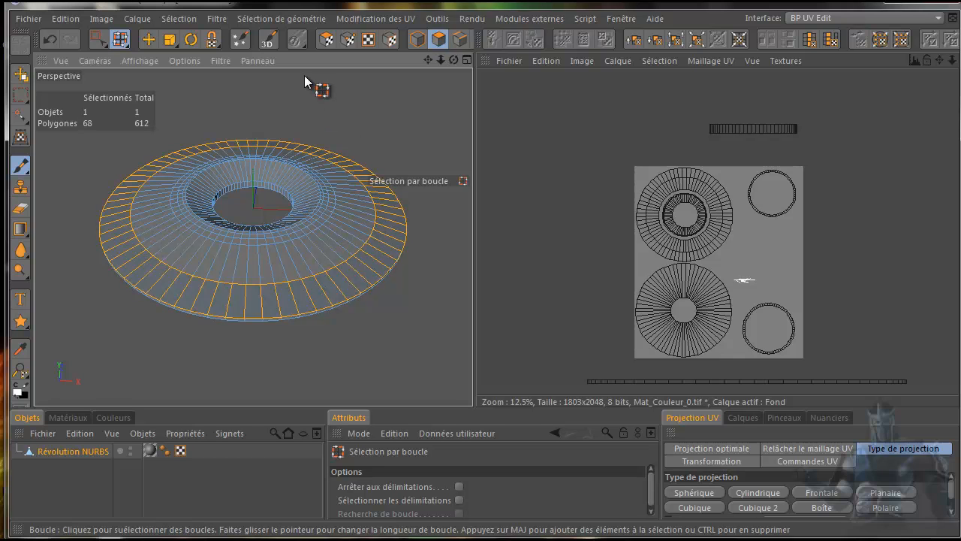
{"action": "left_click", "coordinate": [326, 39]}
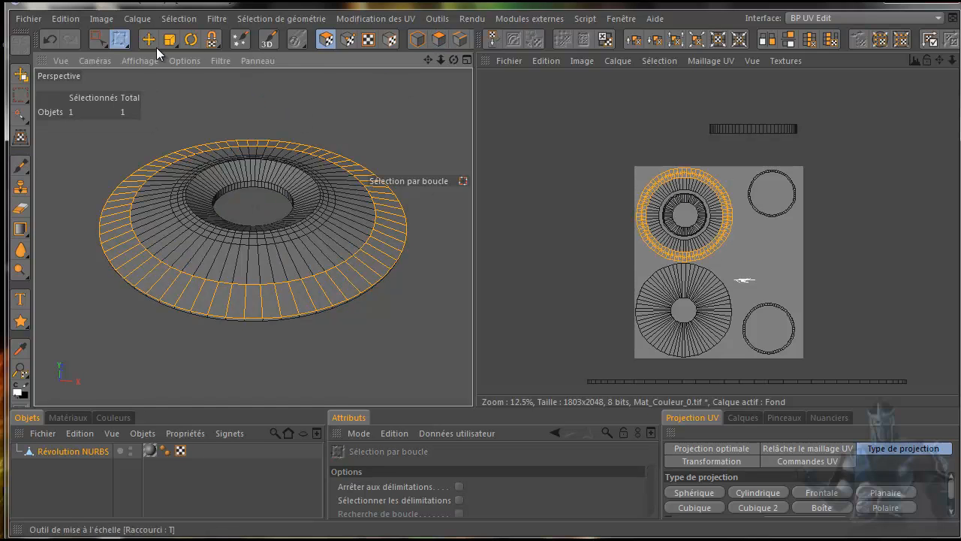
Move the outer band island off the upper-left disc, scale it down, and place it between the two thin ring islands.
{"action": "key", "text": "e"}
{"action": "left_click_drag", "start_coordinate": [710, 249], "coordinate": [795, 288]}
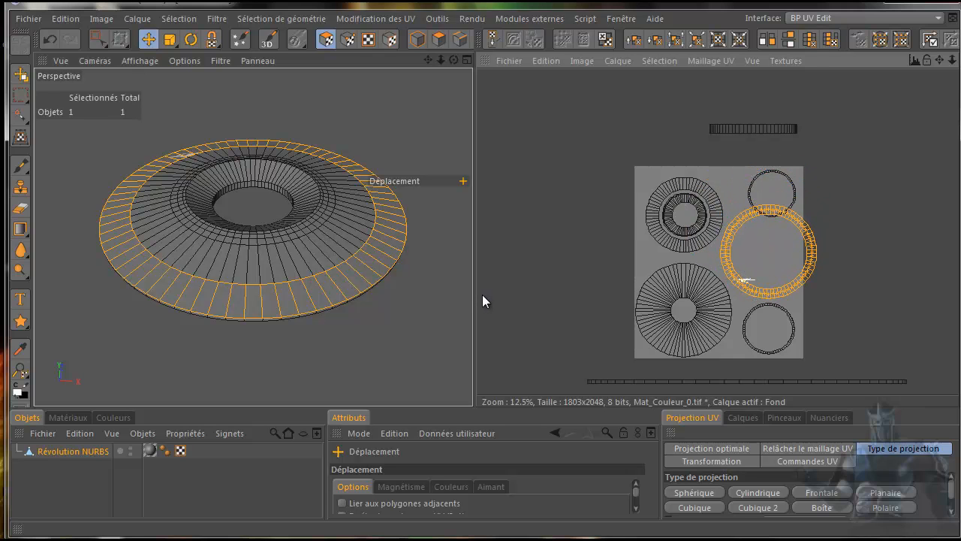
{"action": "left_click", "coordinate": [170, 39]}
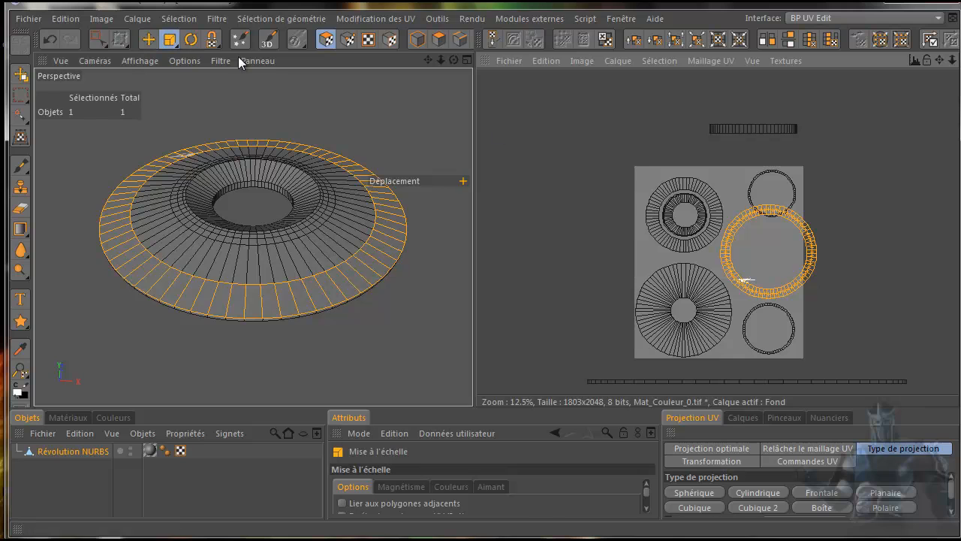
{"action": "left_click_drag", "start_coordinate": [915, 197], "coordinate": [482, 302]}
{"action": "left_click", "coordinate": [148, 39]}
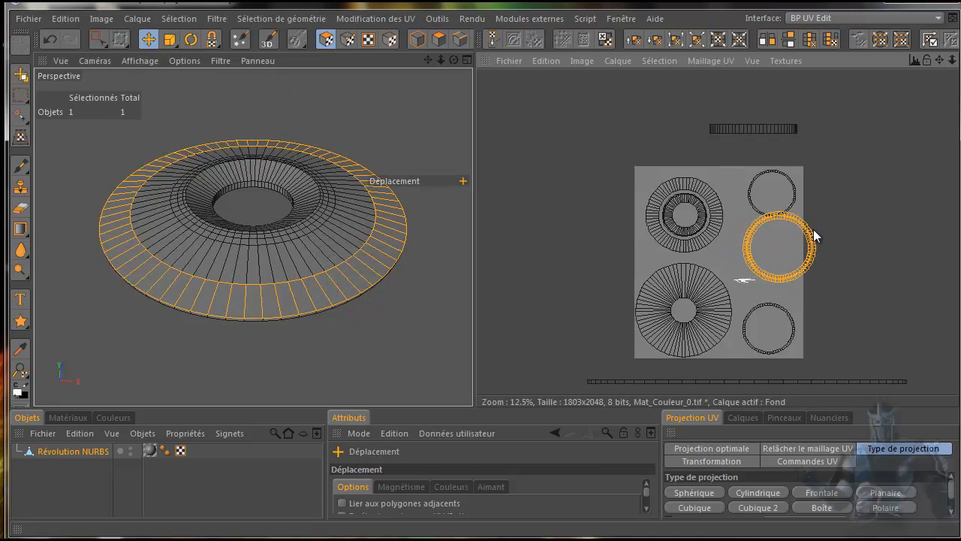
{"action": "left_click_drag", "start_coordinate": [816, 255], "coordinate": [481, 300]}
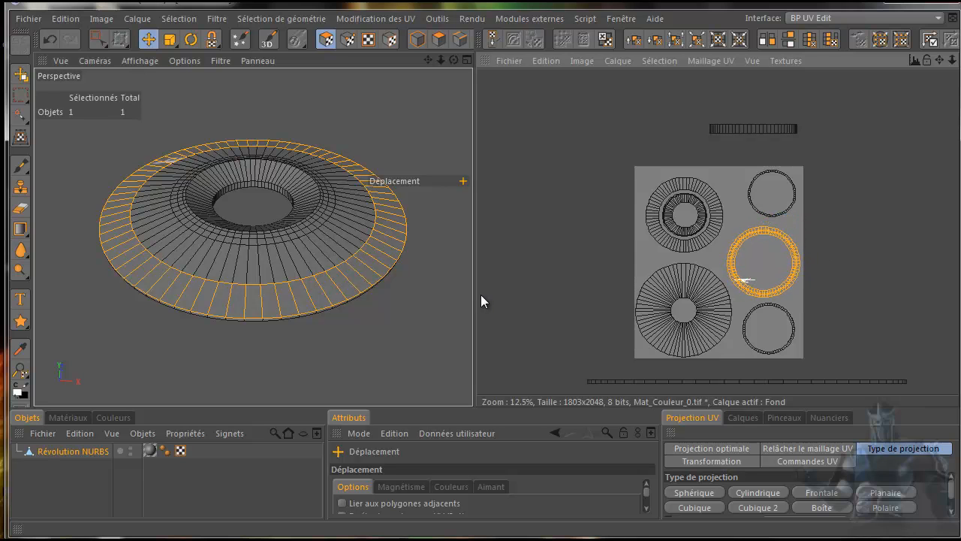
{"action": "left_click", "coordinate": [762, 302]}
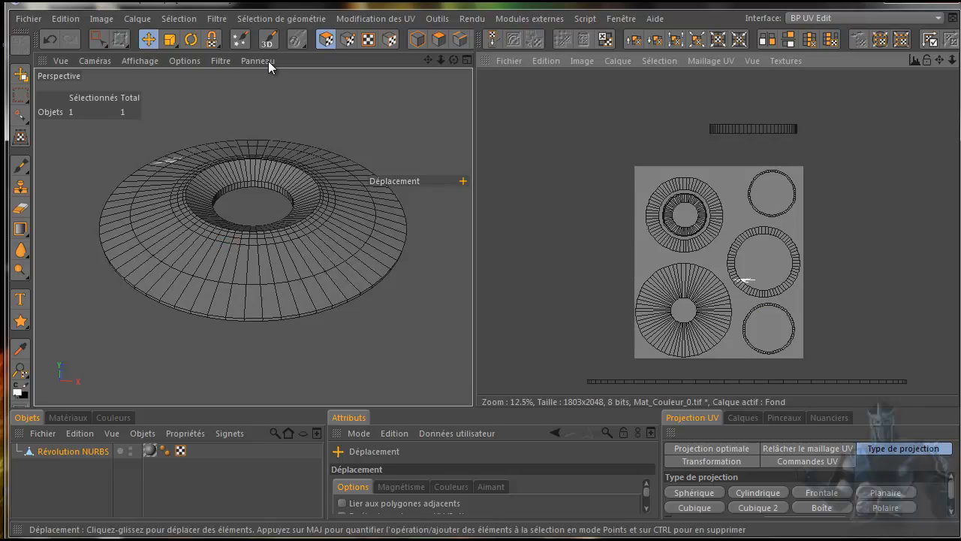
Rectangle-select the upper-right thin ring island and nest it inside the outer band island.
{"action": "left_click", "coordinate": [98, 38]}
{"action": "left_click_drag", "start_coordinate": [820, 154], "coordinate": [759, 285]}
{"action": "key", "text": "e"}
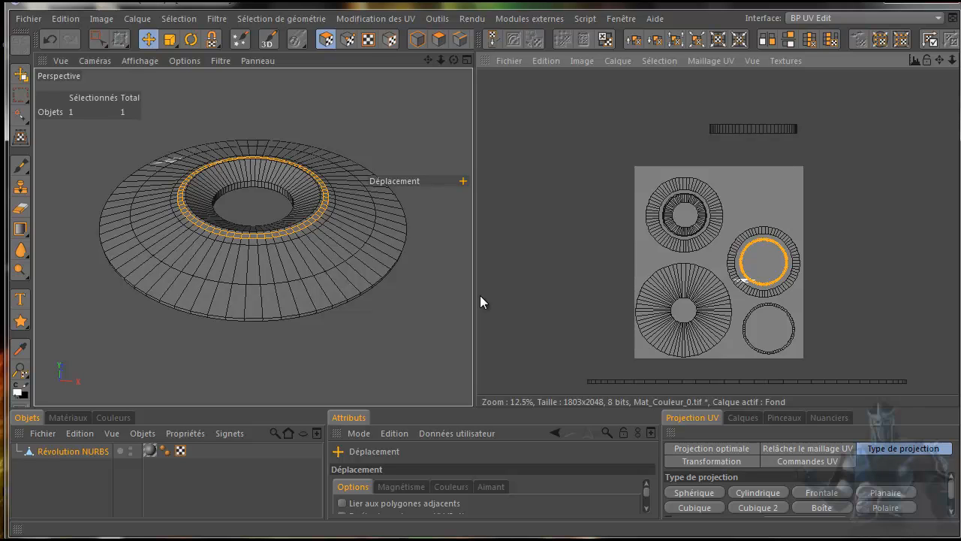
Rectangle-select the short strip island above the texture and move it into the texture's upper-right area.
{"action": "left_click", "coordinate": [783, 131]}
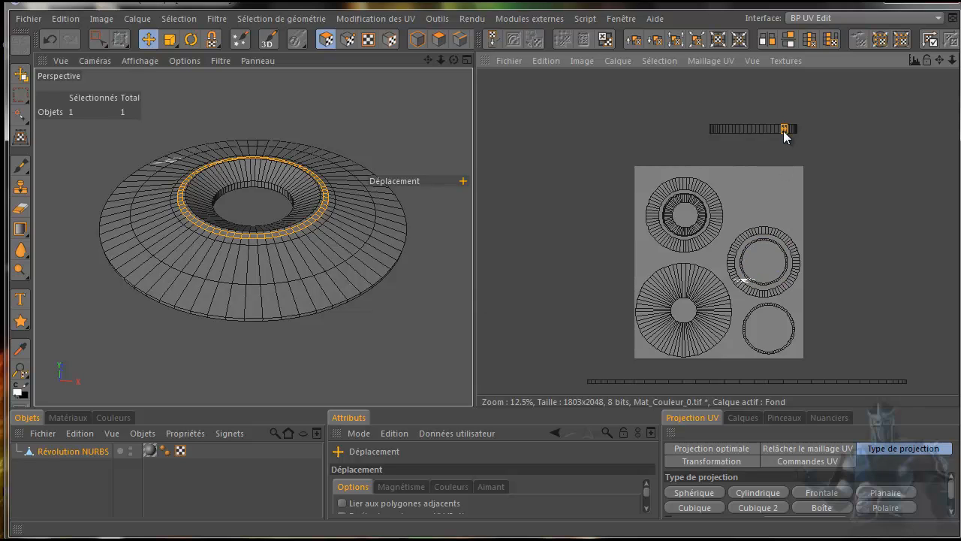
{"action": "left_click", "coordinate": [104, 40]}
{"action": "left_click_drag", "start_coordinate": [832, 95], "coordinate": [693, 145]}
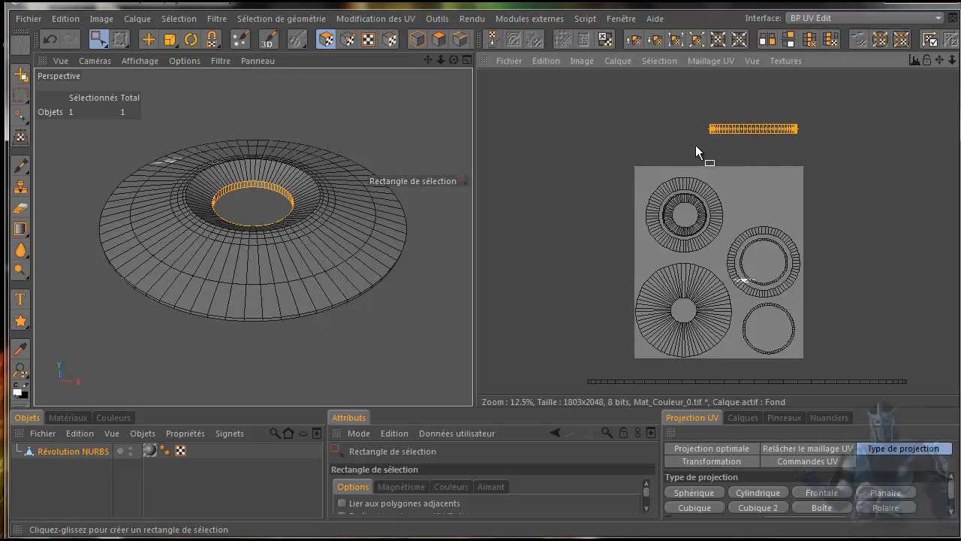
{"action": "left_click_drag", "start_coordinate": [748, 129], "coordinate": [758, 163]}
{"action": "left_click_drag", "start_coordinate": [844, 100], "coordinate": [752, 213]}
{"action": "key", "text": "e"}
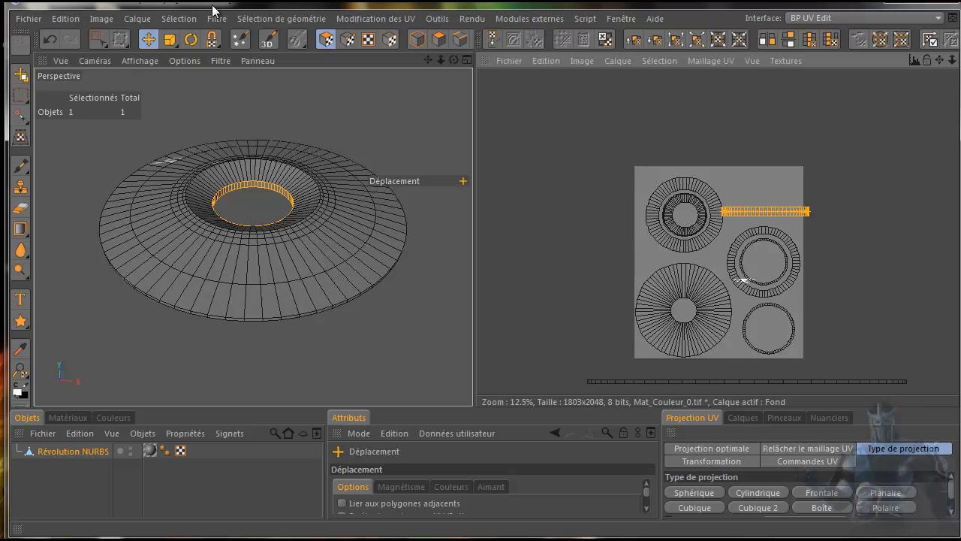
Rotate the short strip island to a diagonal and fit it into the texture's upper-right corner, clear of the ring islands.
{"action": "left_click", "coordinate": [190, 40]}
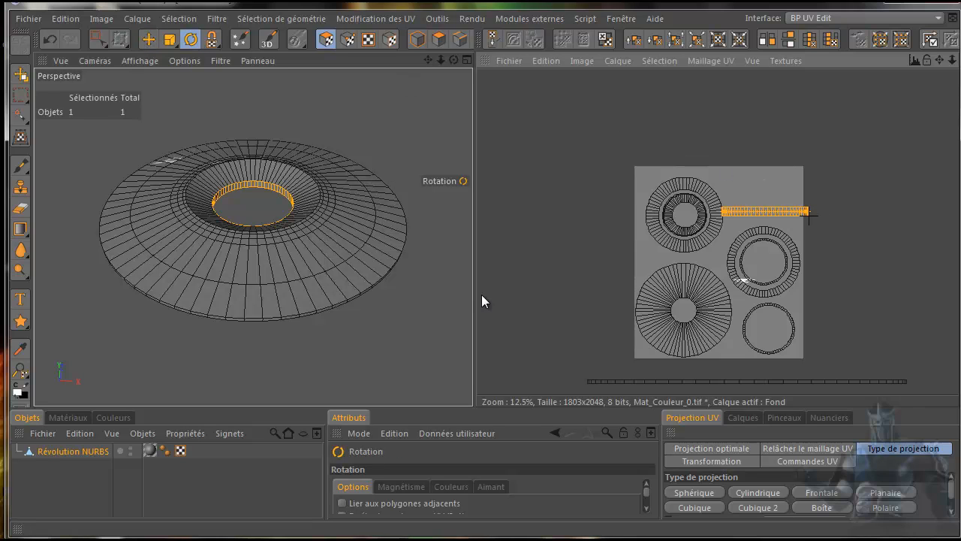
{"action": "mouse_move", "coordinate": [482, 294]}
{"action": "left_mouse_down"}
{"action": "mouse_move", "coordinate": [473, 300]}
{"action": "mouse_move", "coordinate": [494, 277]}
{"action": "mouse_move", "coordinate": [483, 297]}
{"action": "mouse_move", "coordinate": [485, 287]}
{"action": "left_mouse_up"}
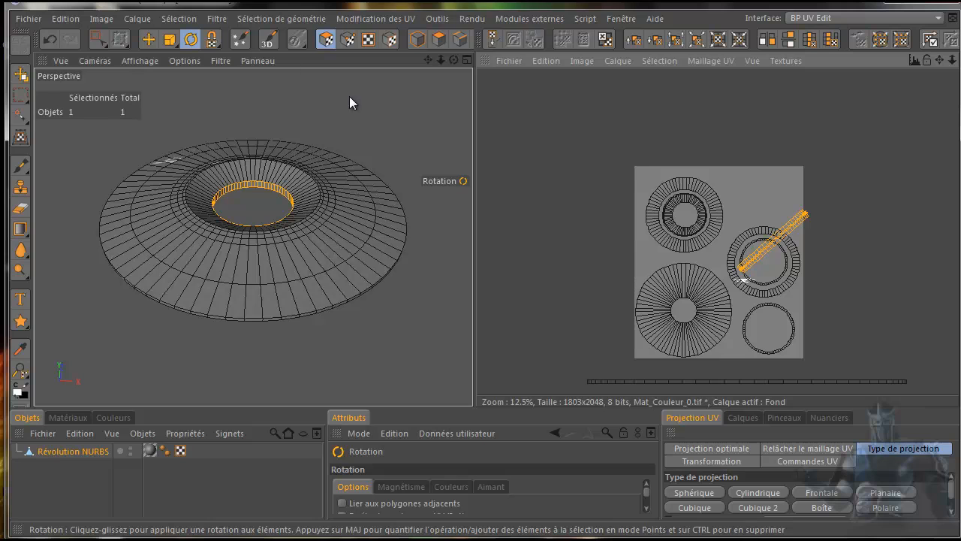
{"action": "left_click", "coordinate": [149, 41]}
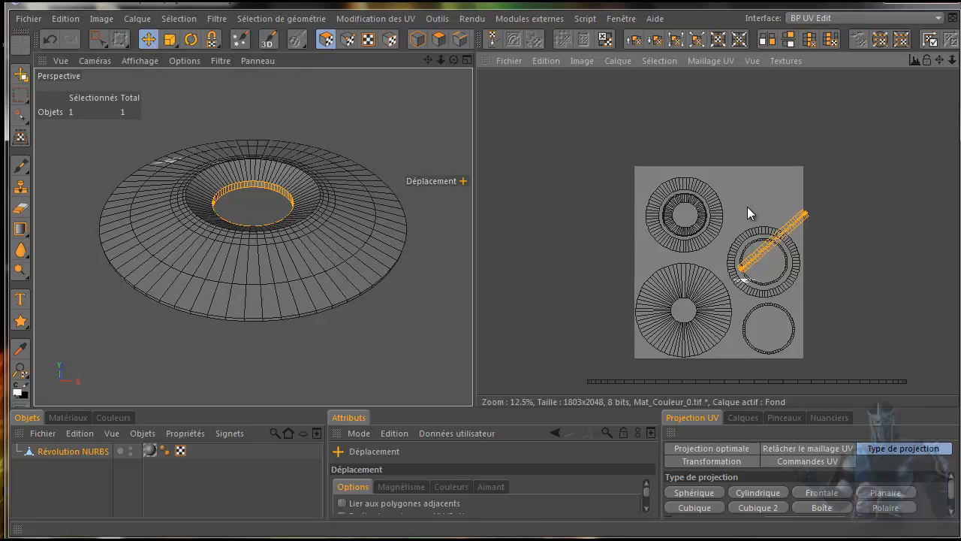
{"action": "left_click_drag", "start_coordinate": [784, 229], "coordinate": [769, 192]}
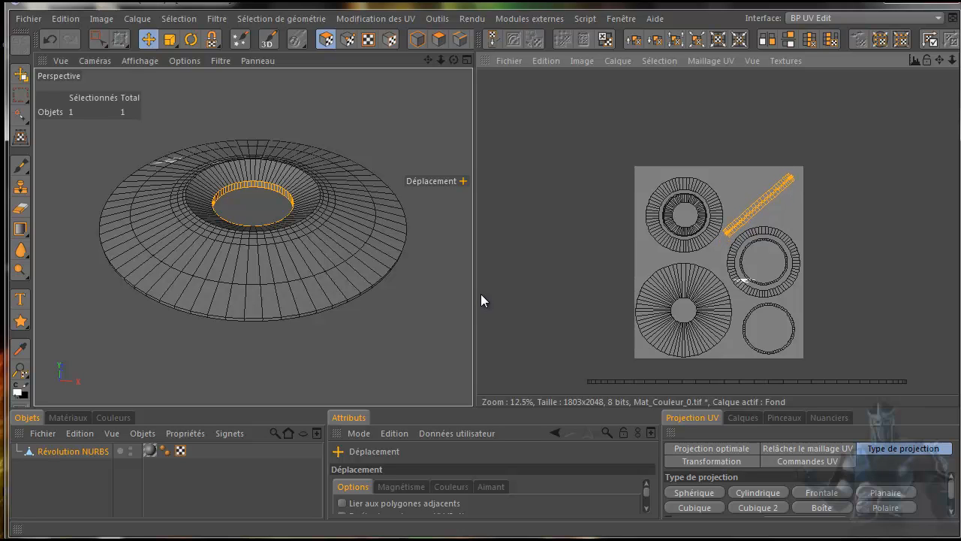
{"action": "left_click_drag", "start_coordinate": [769, 192], "coordinate": [769, 190]}
Rectangle-select only the large lower-left disc island, leaving the outer band and long strip islands out of the selection.
{"action": "left_click", "coordinate": [98, 39]}
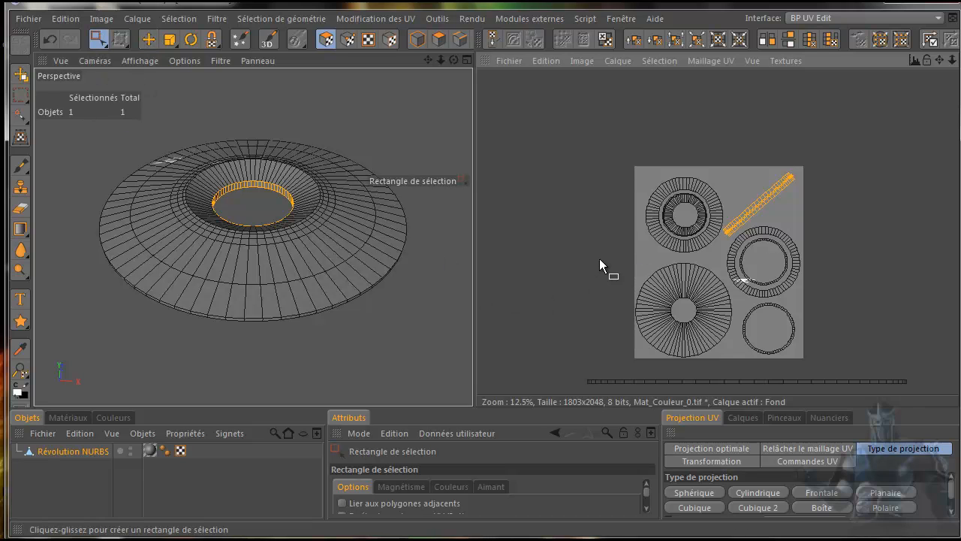
{"action": "left_click_drag", "start_coordinate": [599, 255], "coordinate": [727, 408]}
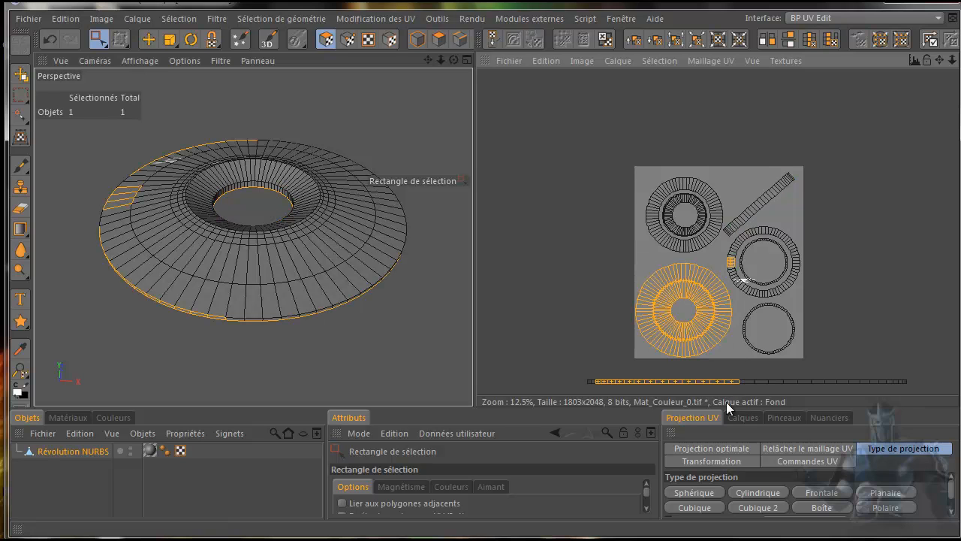
{"action": "left_click_drag", "start_coordinate": [613, 250], "coordinate": [653, 337]}
{"action": "left_click_drag", "start_coordinate": [612, 258], "coordinate": [723, 389]}
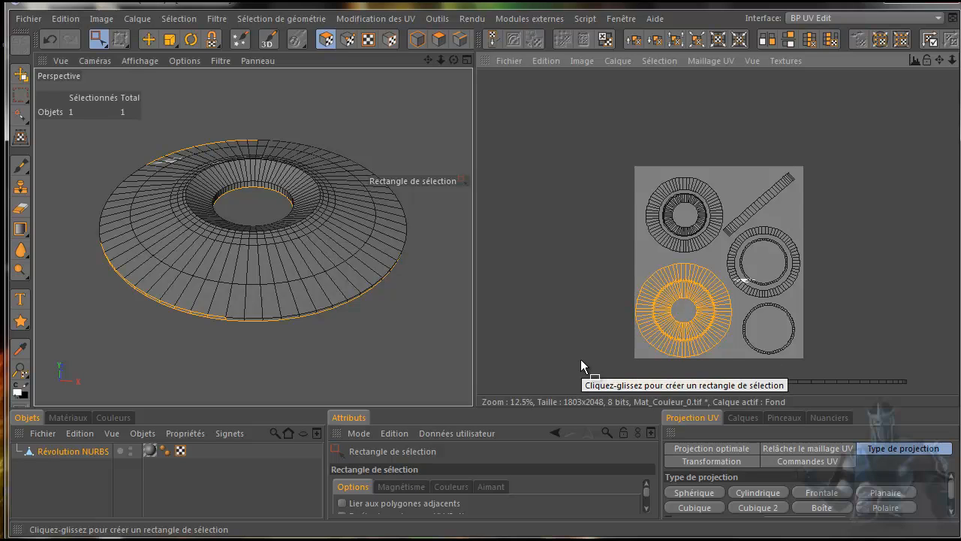
{"action": "left_click_drag", "start_coordinate": [581, 360], "coordinate": [768, 410]}
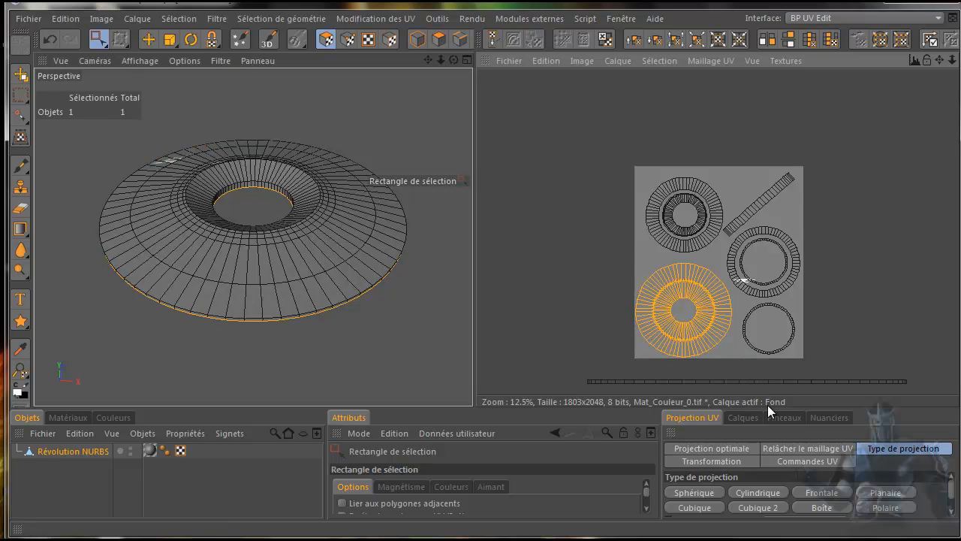
Scale the selected disc island down and place it in the texture's lower-left corner.
{"action": "left_click", "coordinate": [149, 39]}
{"action": "left_click", "coordinate": [170, 39]}
{"action": "left_click_drag", "start_coordinate": [853, 252], "coordinate": [480, 295]}
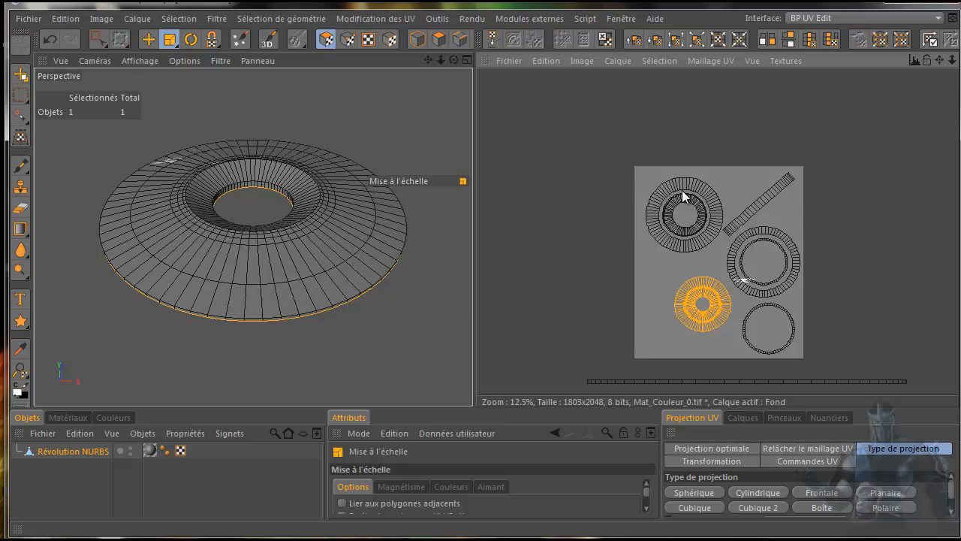
{"action": "left_click", "coordinate": [149, 39]}
{"action": "left_click_drag", "start_coordinate": [699, 323], "coordinate": [482, 301]}
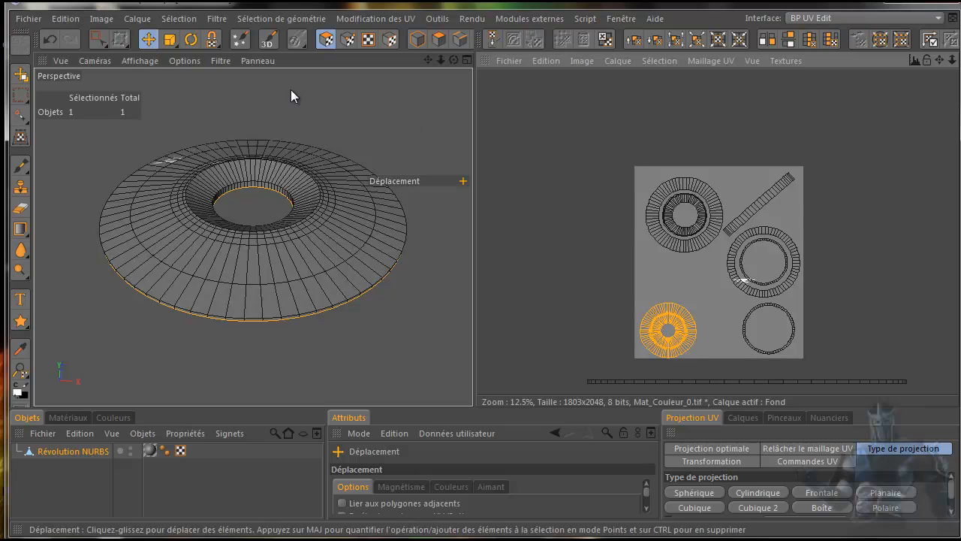
Brush-select the upper-left ring island with a brush size of 70 and move it down to just above the lower-left disc island.
{"action": "left_click_drag", "start_coordinate": [110, 41], "coordinate": [124, 60]}
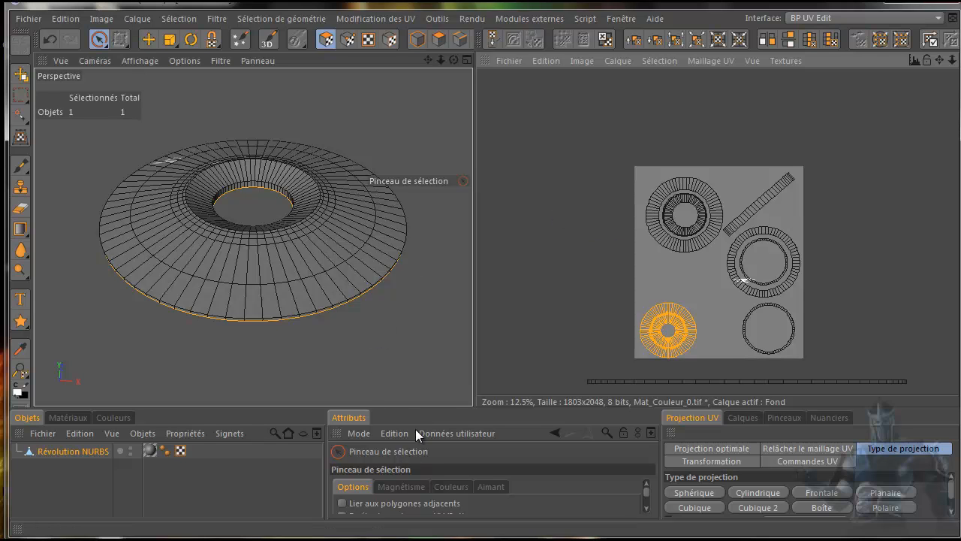
{"action": "left_click_drag", "start_coordinate": [423, 407], "coordinate": [430, 301]}
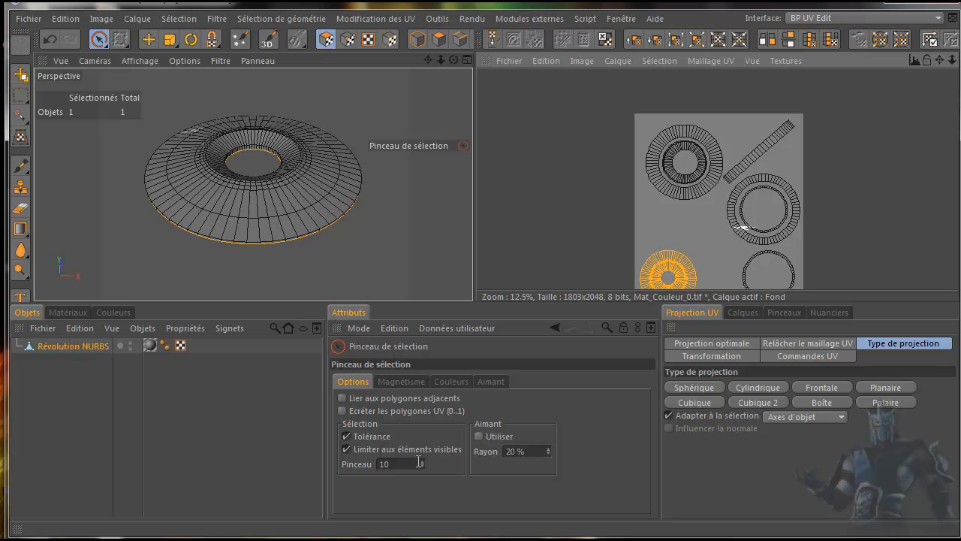
{"action": "left_click_drag", "start_coordinate": [422, 462], "coordinate": [422, 461]}
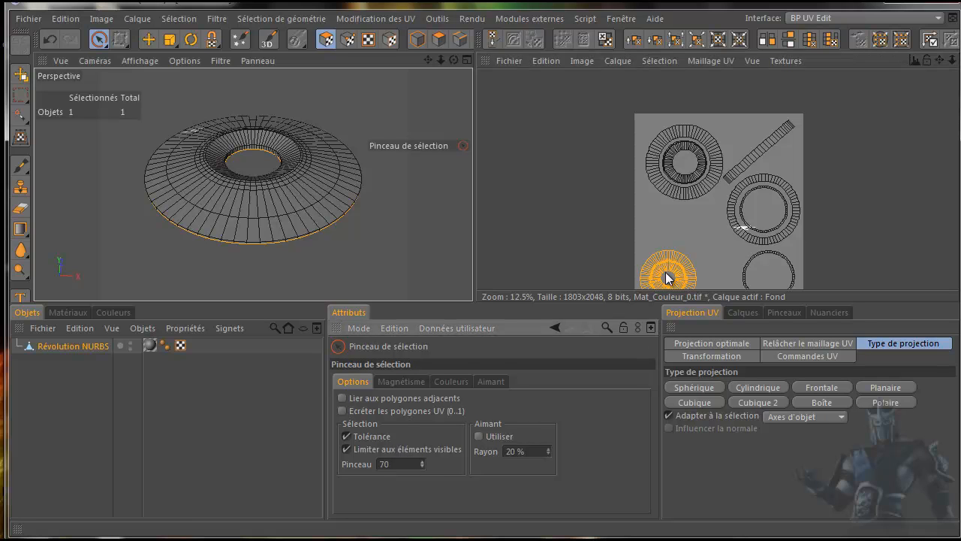
{"action": "mouse_move", "coordinate": [649, 152]}
{"action": "left_mouse_down"}
{"action": "mouse_move", "coordinate": [665, 193]}
{"action": "mouse_move", "coordinate": [687, 195]}
{"action": "mouse_move", "coordinate": [712, 173]}
{"action": "mouse_move", "coordinate": [702, 137]}
{"action": "mouse_move", "coordinate": [657, 151]}
{"action": "mouse_move", "coordinate": [680, 187]}
{"action": "mouse_move", "coordinate": [699, 173]}
{"action": "left_mouse_up"}
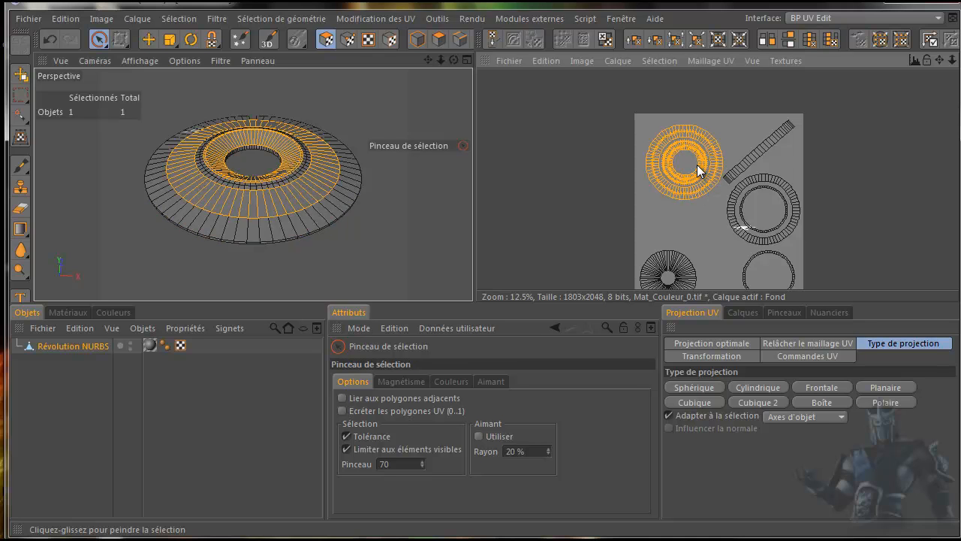
{"action": "left_click", "coordinate": [148, 39]}
{"action": "left_click_drag", "start_coordinate": [674, 193], "coordinate": [482, 296]}
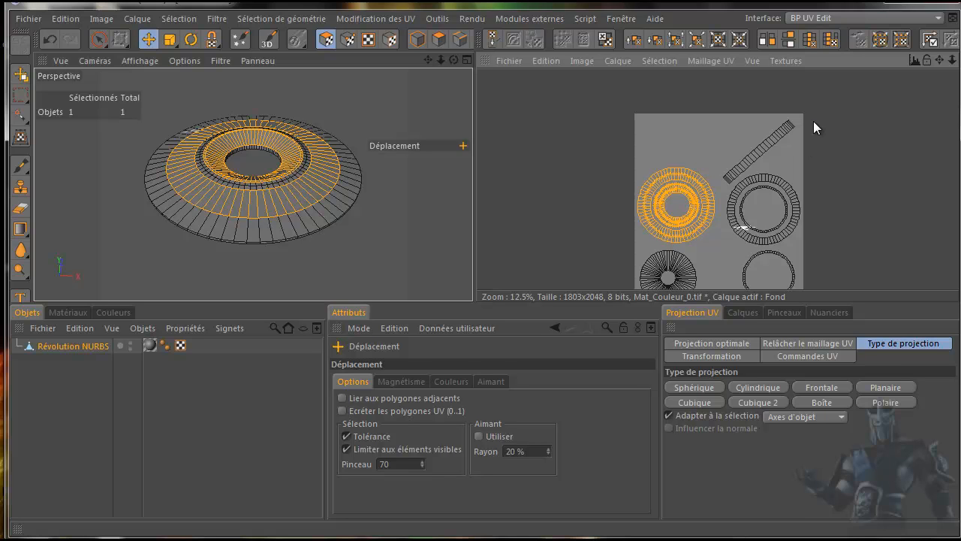
Select only the diagonal strip island in the texture's upper-right corner and scale it down slightly.
{"action": "key", "text": "space"}
{"action": "left_click_drag", "start_coordinate": [807, 114], "coordinate": [724, 178]}
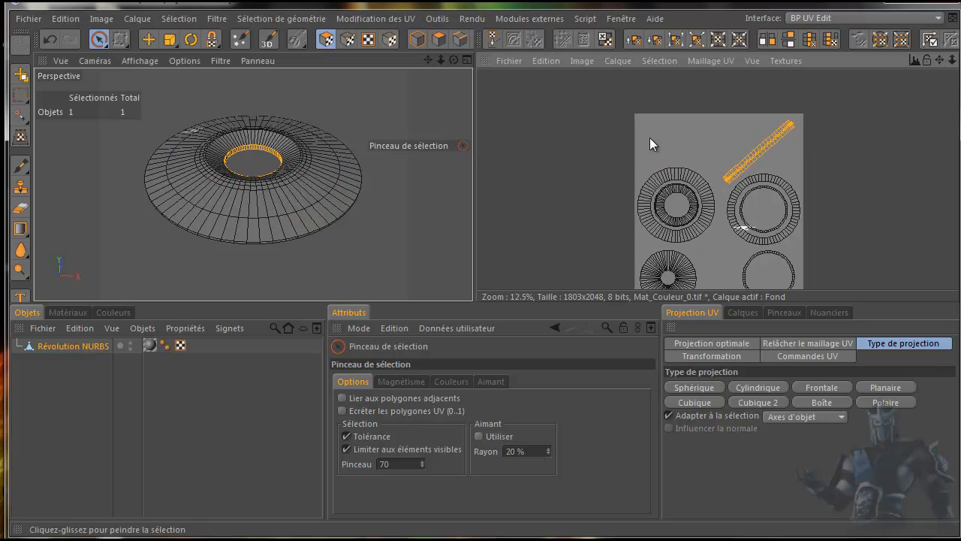
{"action": "key", "text": "space"}
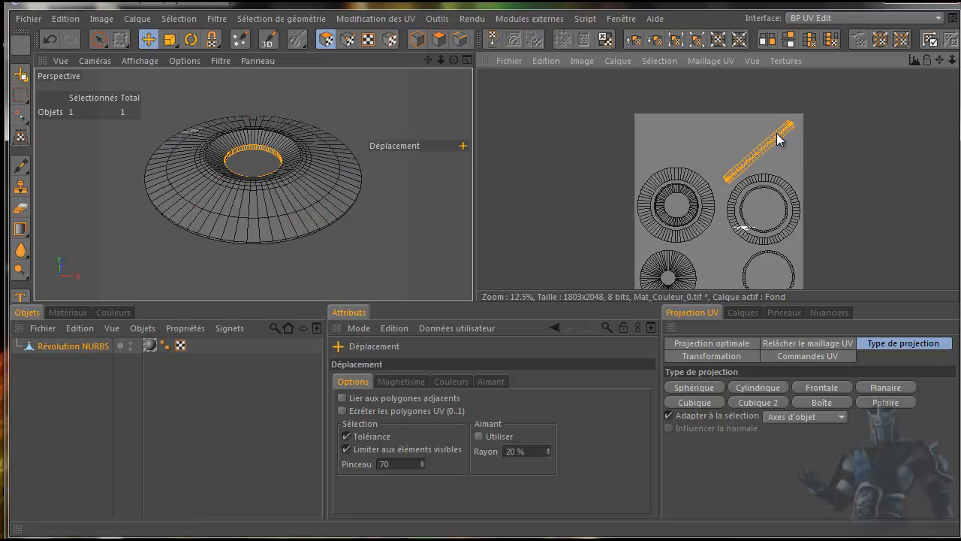
{"action": "left_click", "coordinate": [171, 39]}
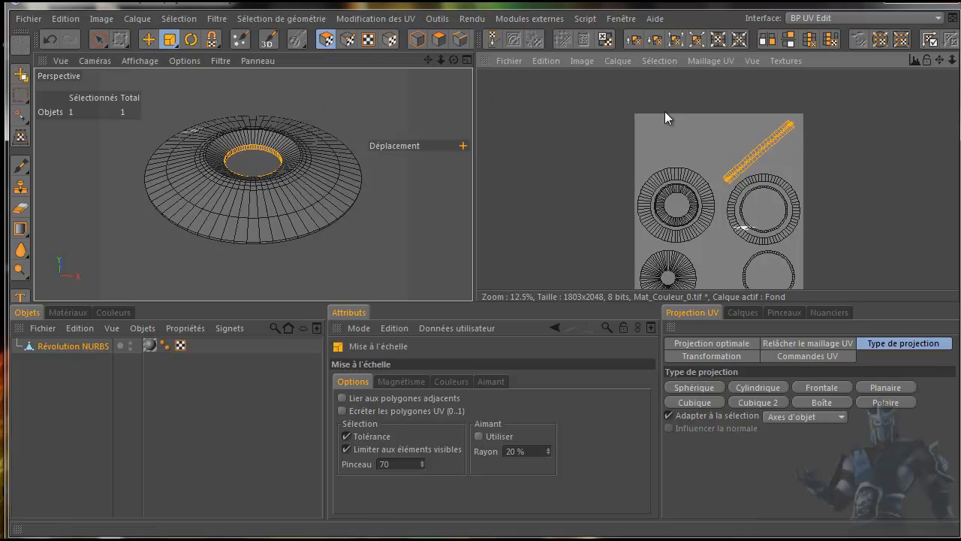
{"action": "left_click_drag", "start_coordinate": [790, 124], "coordinate": [785, 124]}
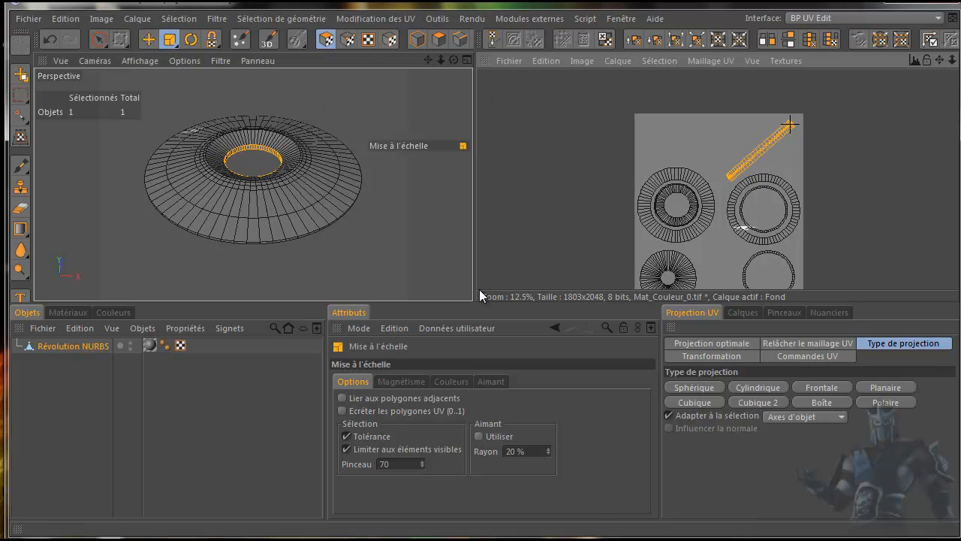
Rotate the short strip island to horizontal and centre it in the free space above the two upper ring islands.
{"action": "left_click", "coordinate": [191, 39]}
{"action": "mouse_move", "coordinate": [483, 297]}
{"action": "left_mouse_down"}
{"action": "mouse_move", "coordinate": [333, 204]}
{"action": "mouse_move", "coordinate": [481, 295]}
{"action": "left_mouse_up"}
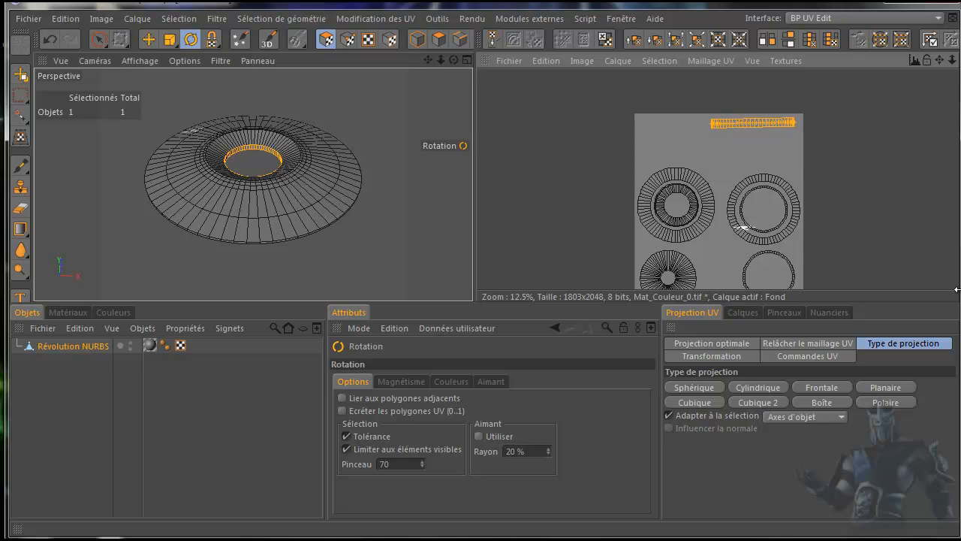
{"action": "key", "text": "9"}
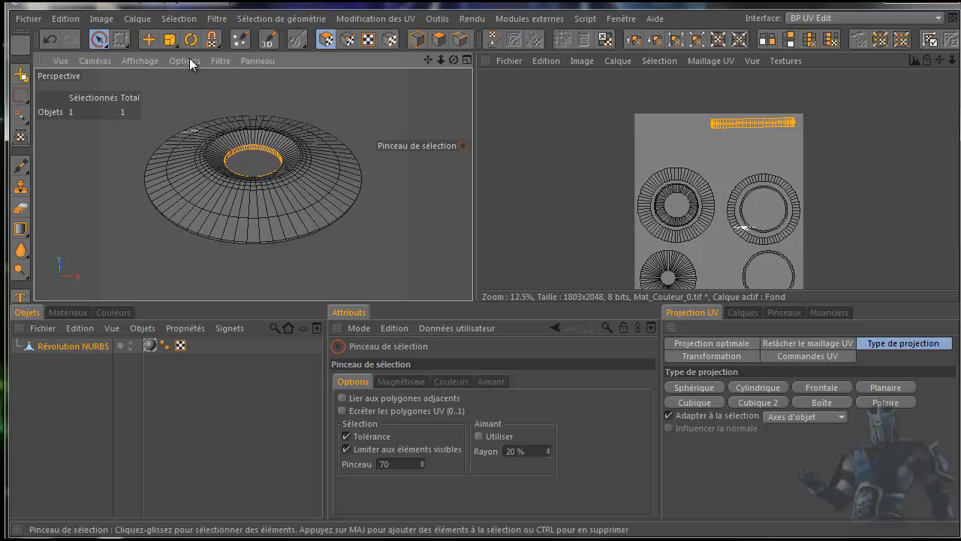
{"action": "key", "text": "e"}
{"action": "left_click_drag", "start_coordinate": [754, 123], "coordinate": [724, 150]}
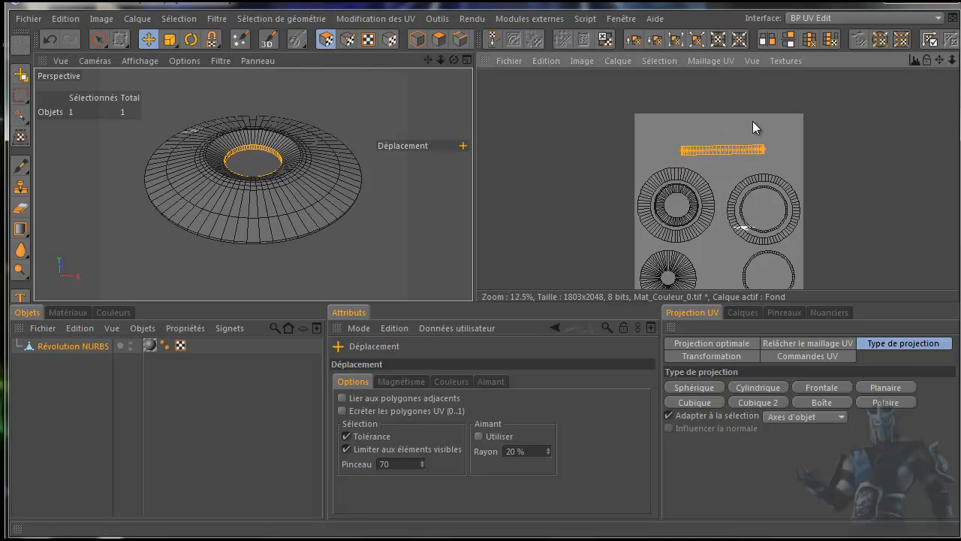
Brush-select the long strip island below the texture and move it up to the texture's top edge, above the short strip.
{"action": "scroll", "coordinate": [828, 187], "scroll_direction": "down", "scroll_amount": 2}
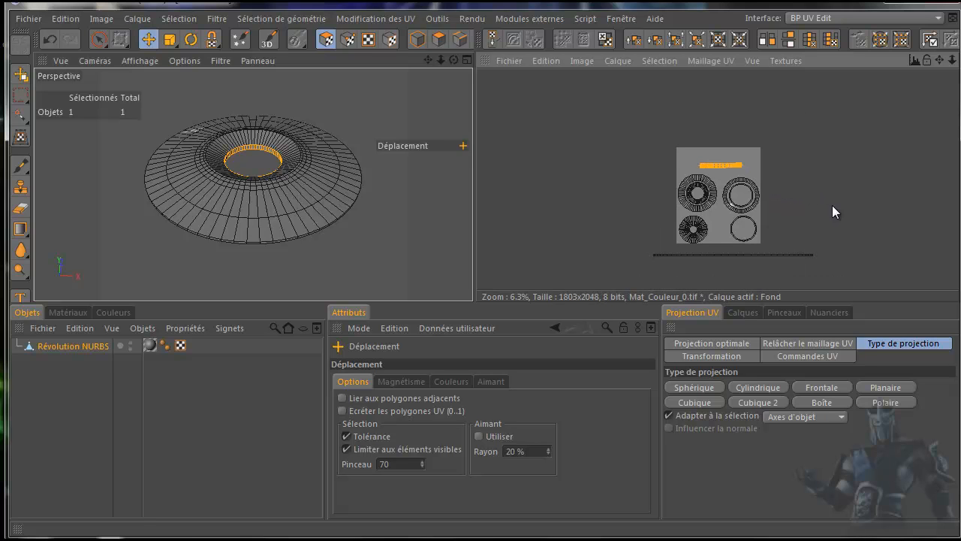
{"action": "key", "text": "space"}
{"action": "left_click", "coordinate": [833, 252]}
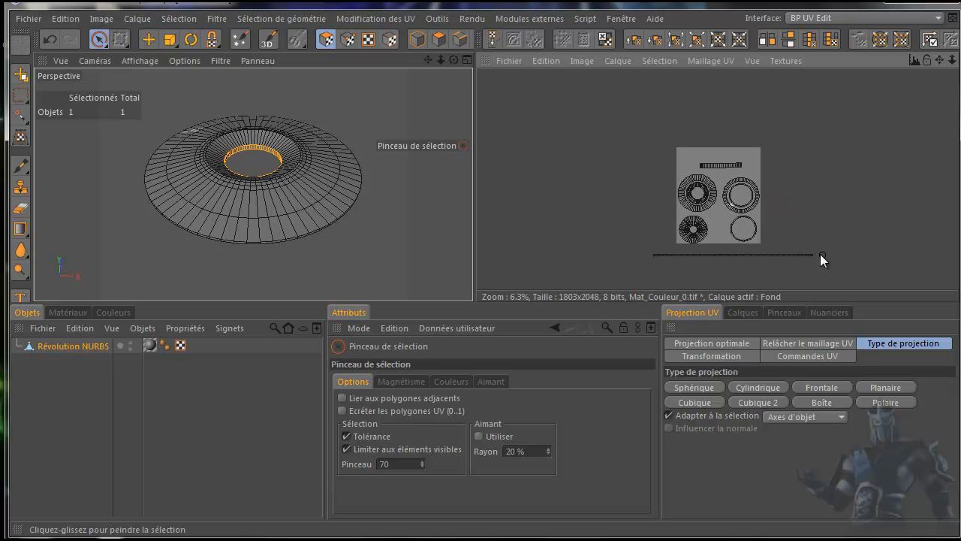
{"action": "mouse_move", "coordinate": [649, 259]}
{"action": "left_mouse_down"}
{"action": "mouse_move", "coordinate": [639, 256]}
{"action": "mouse_move", "coordinate": [830, 259]}
{"action": "left_mouse_up"}
{"action": "key", "text": "space"}
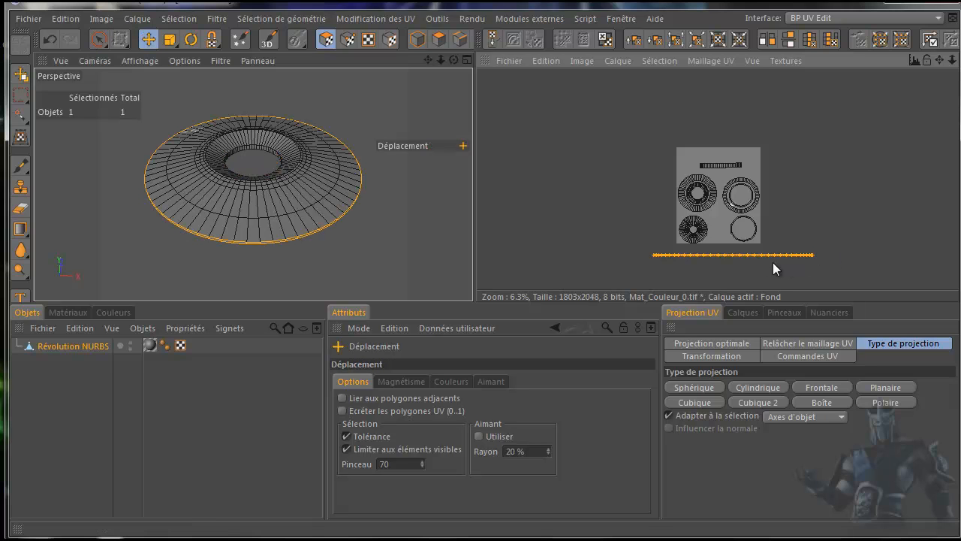
{"action": "left_click_drag", "start_coordinate": [757, 255], "coordinate": [753, 156]}
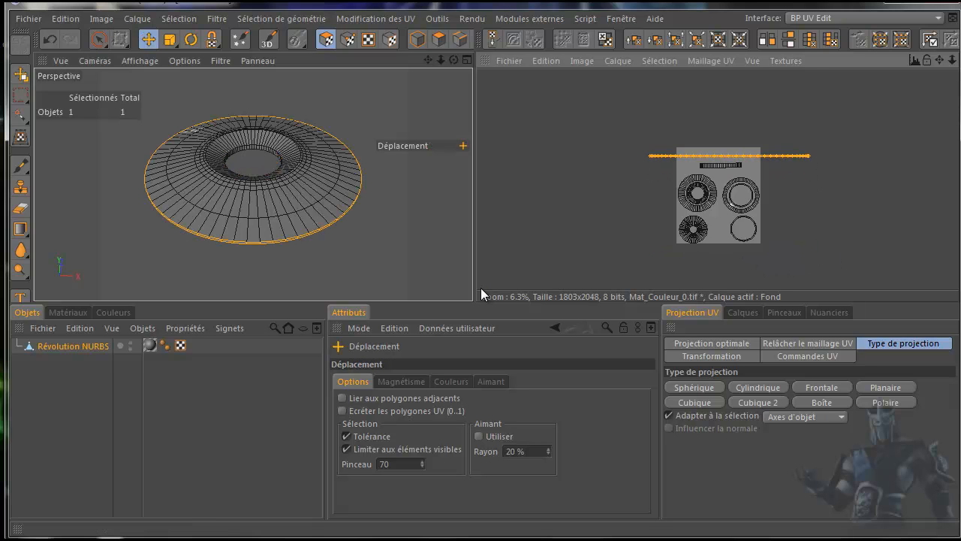
Scale the long strip island down to less than the texture's width and centre it just below the texture's top edge.
{"action": "left_click", "coordinate": [170, 39]}
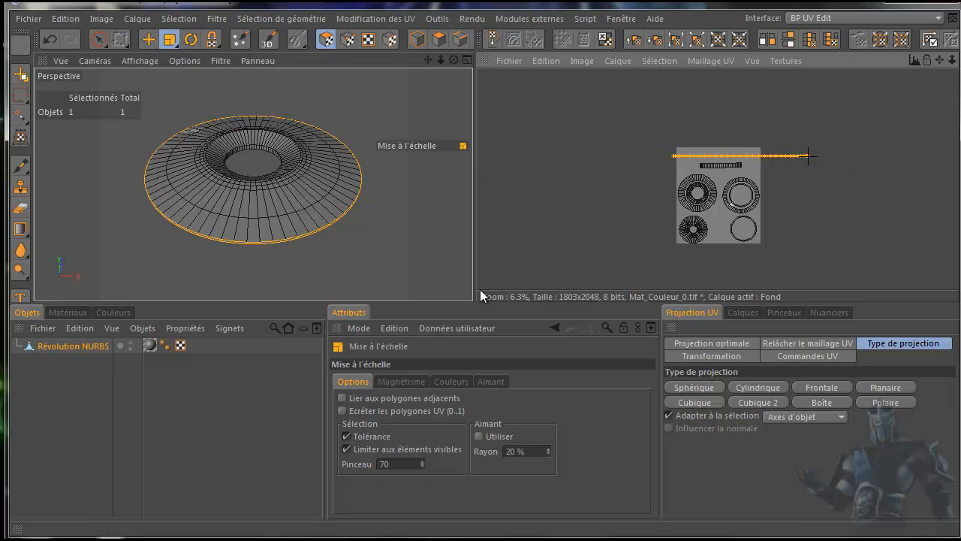
{"action": "left_click_drag", "start_coordinate": [481, 289], "coordinate": [480, 289]}
{"action": "left_click", "coordinate": [148, 40]}
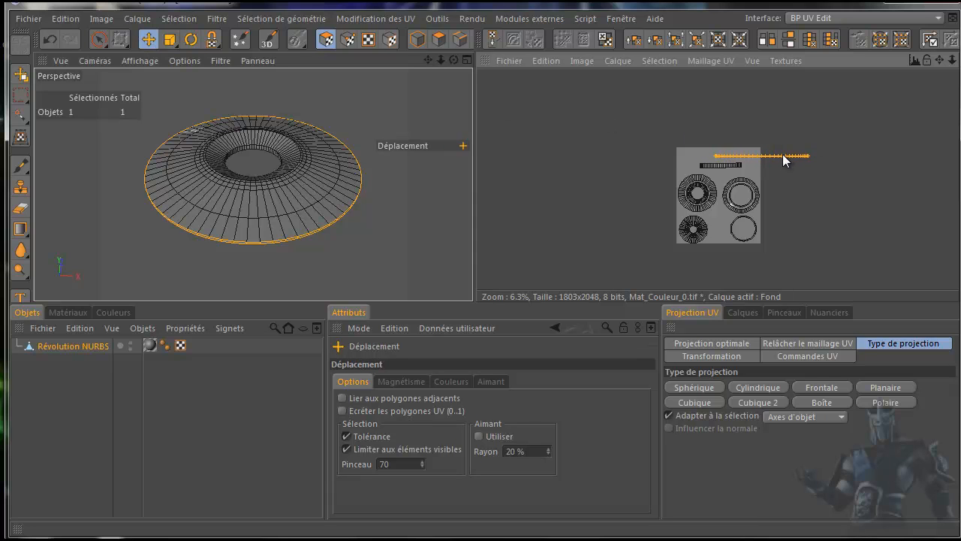
{"action": "left_click_drag", "start_coordinate": [782, 154], "coordinate": [741, 151]}
{"action": "left_click", "coordinate": [171, 40]}
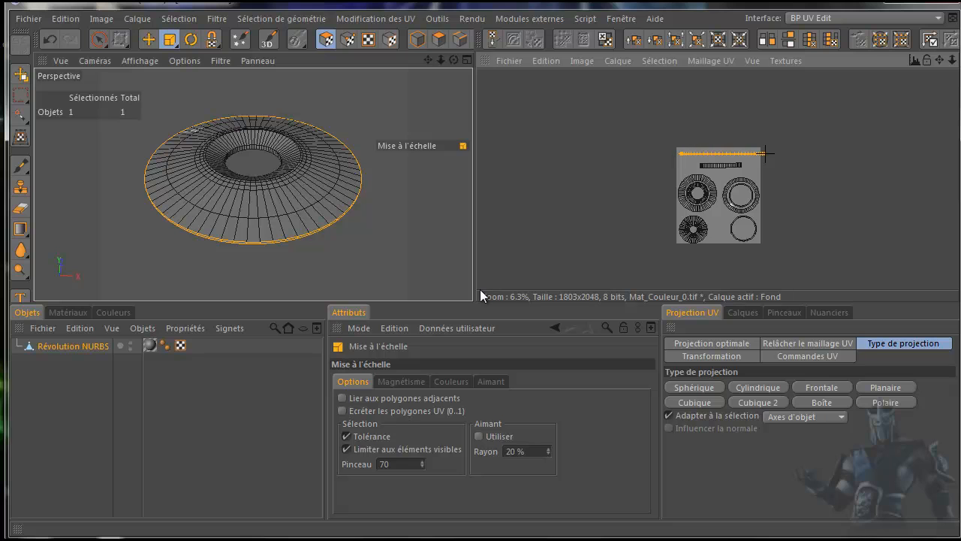
{"action": "key", "text": "9"}
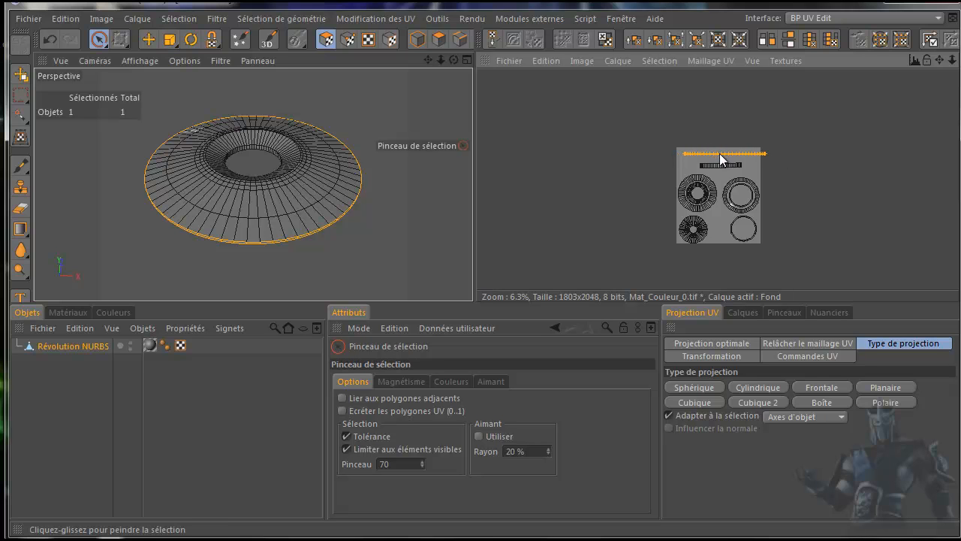
{"action": "left_click", "coordinate": [149, 40]}
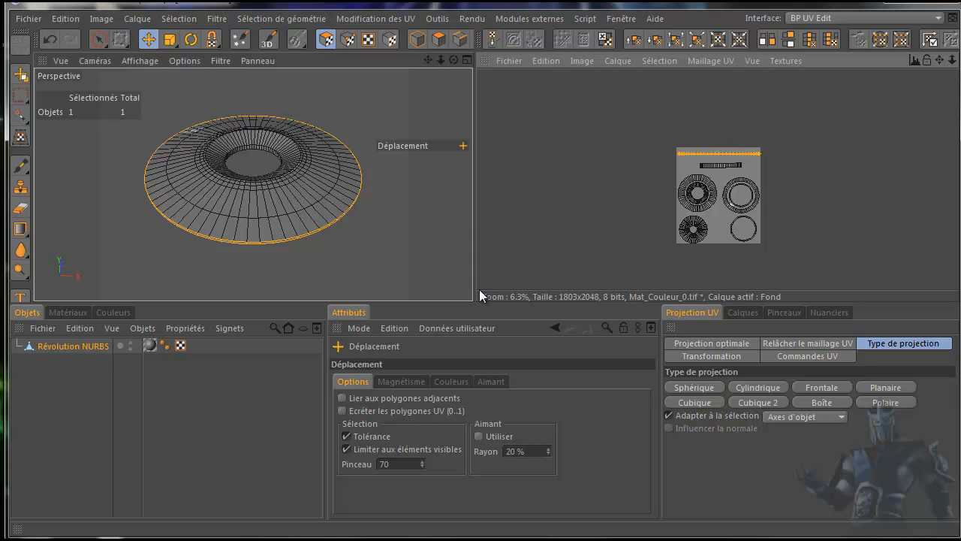
{"action": "left_click", "coordinate": [171, 40]}
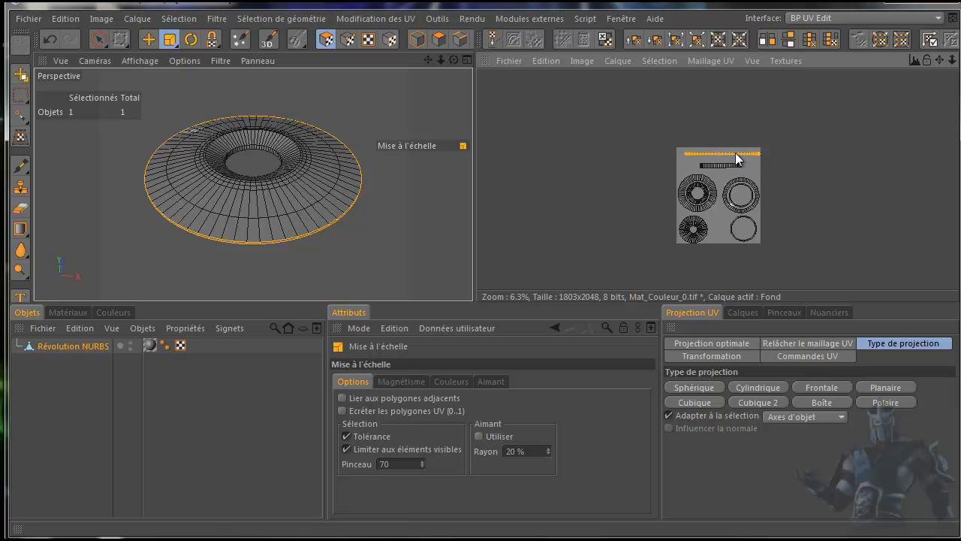
{"action": "key", "text": "e"}
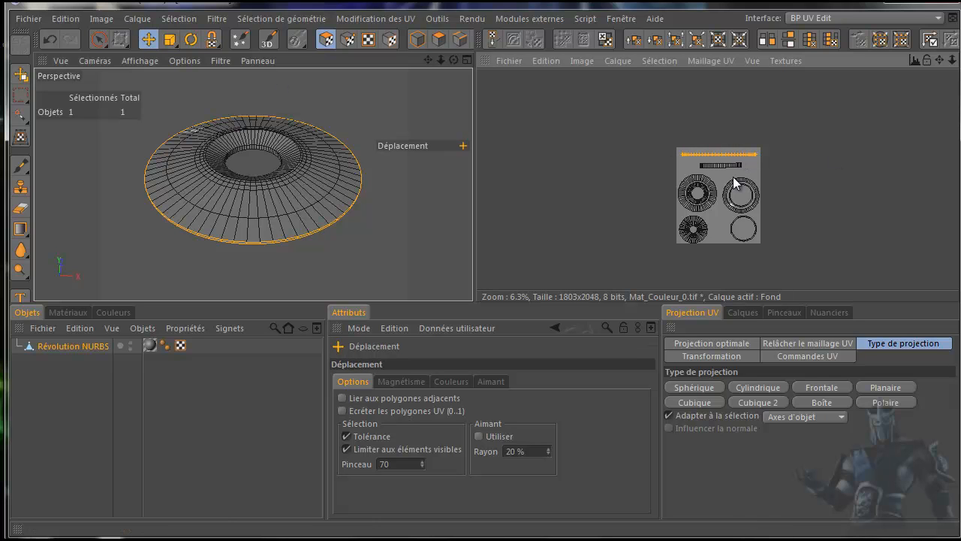
Activate the paint Brush tool and display only the stroke preview in its settings.
{"action": "scroll", "coordinate": [737, 197], "scroll_direction": "up", "scroll_amount": 5}
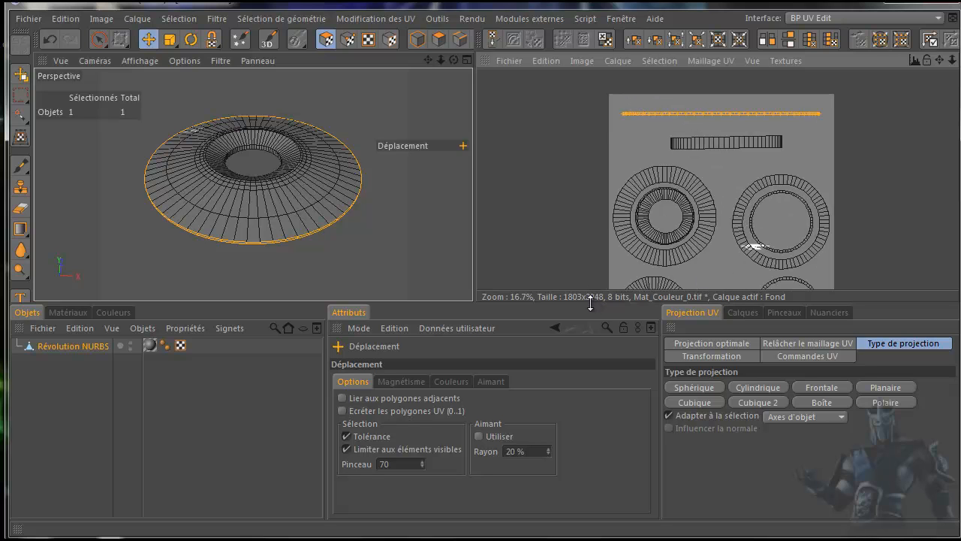
{"action": "left_click_drag", "start_coordinate": [591, 305], "coordinate": [593, 426]}
{"action": "left_click_drag", "start_coordinate": [941, 60], "coordinate": [943, 28]}
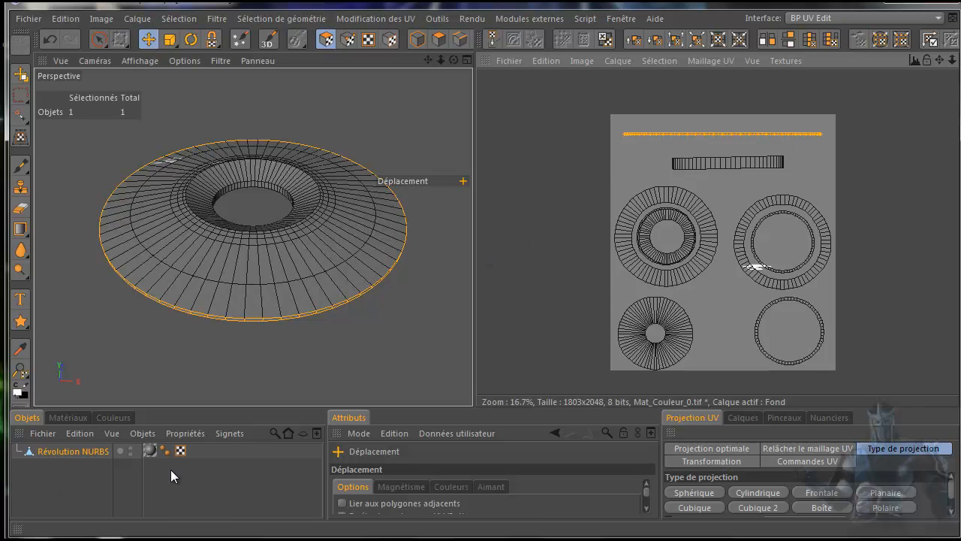
{"action": "left_click", "coordinate": [21, 167]}
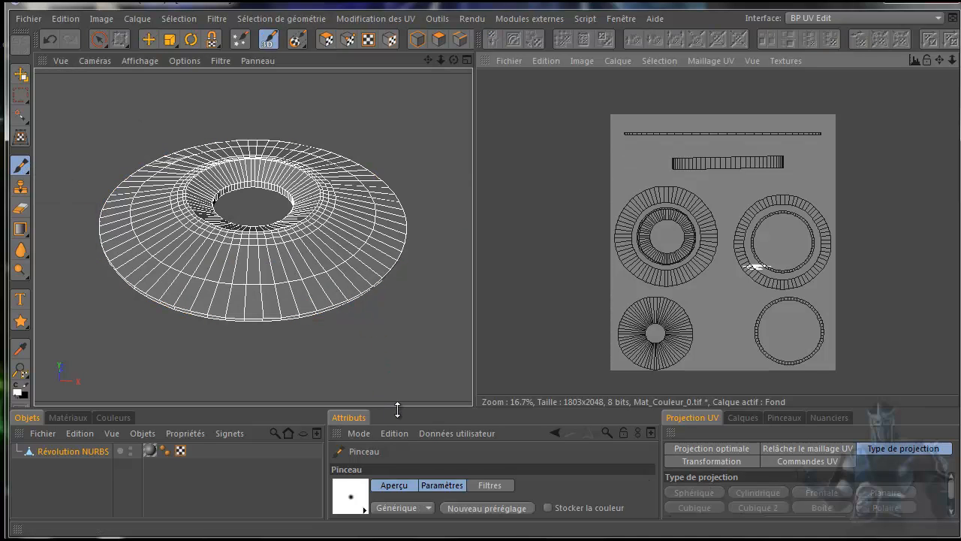
{"action": "mouse_move", "coordinate": [400, 406]}
{"action": "left_mouse_down"}
{"action": "mouse_move", "coordinate": [421, 84]}
{"action": "mouse_move", "coordinate": [416, 307]}
{"action": "left_mouse_up"}
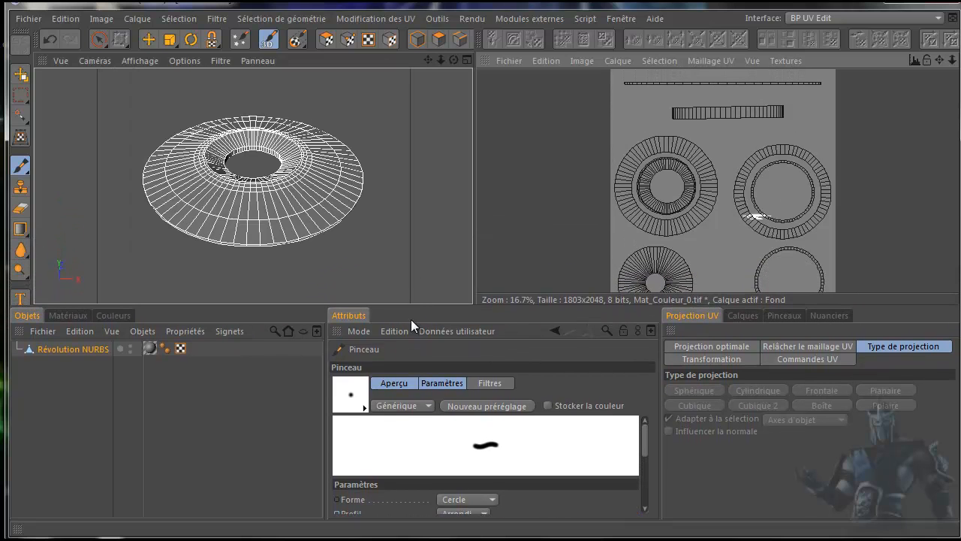
{"action": "left_click", "coordinate": [397, 383]}
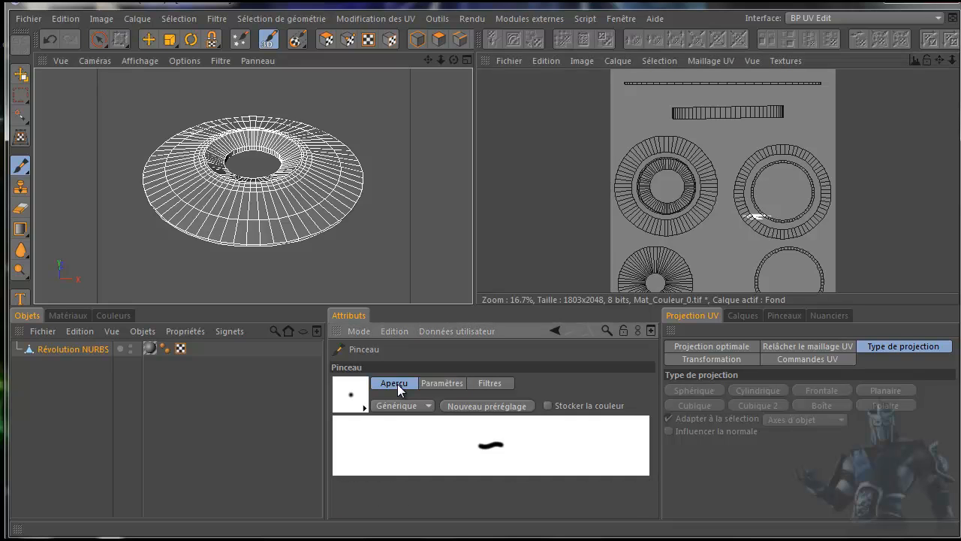
Browse the brush presets and choose a larger soft round brush.
{"action": "left_click", "coordinate": [349, 389]}
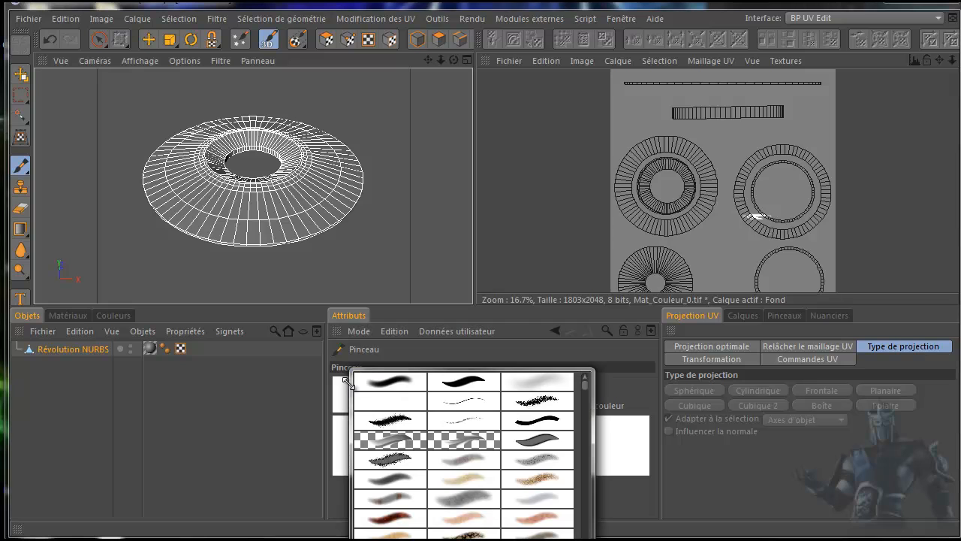
{"action": "mouse_move", "coordinate": [585, 389]}
{"action": "left_mouse_down"}
{"action": "mouse_move", "coordinate": [584, 540]}
{"action": "mouse_move", "coordinate": [589, 386]}
{"action": "left_mouse_up"}
{"action": "left_click", "coordinate": [565, 354]}
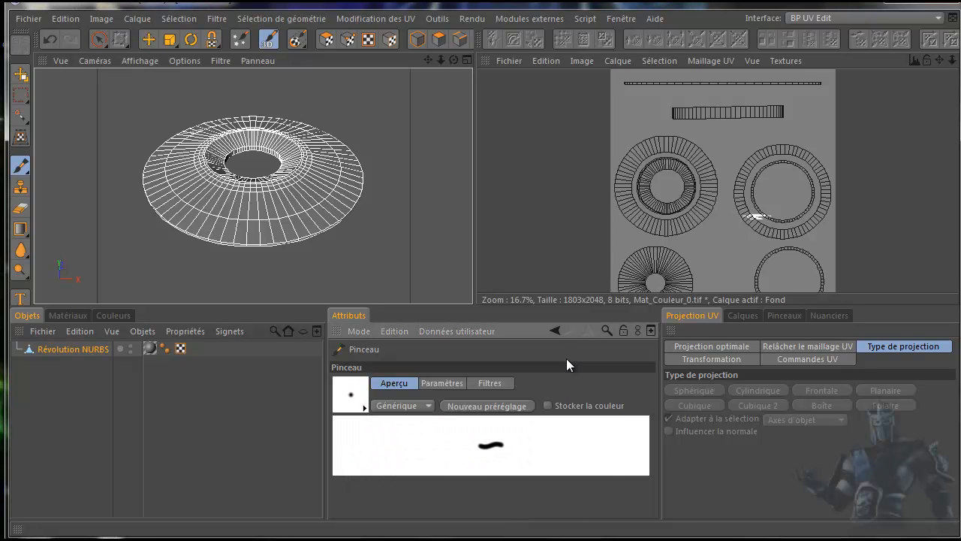
{"action": "left_click", "coordinate": [348, 391]}
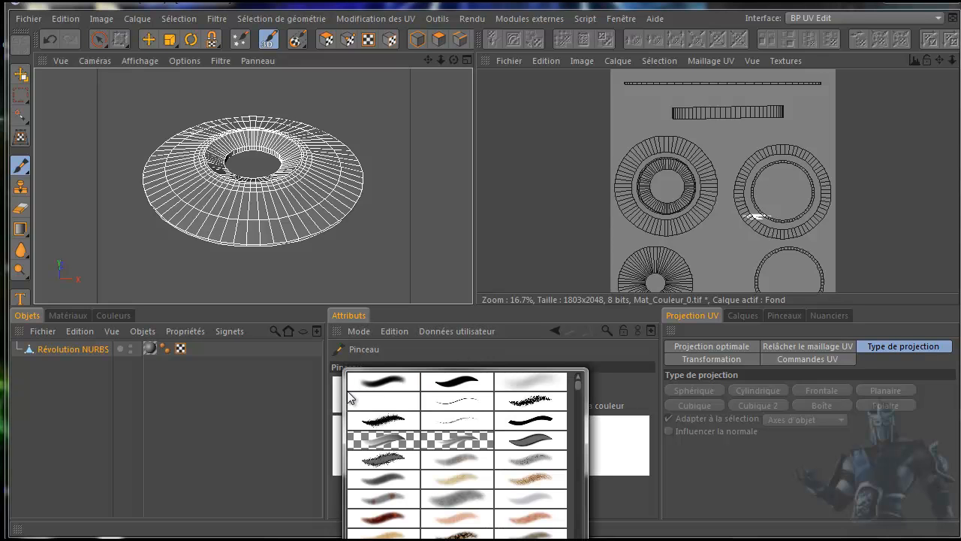
{"action": "left_click", "coordinate": [347, 392]}
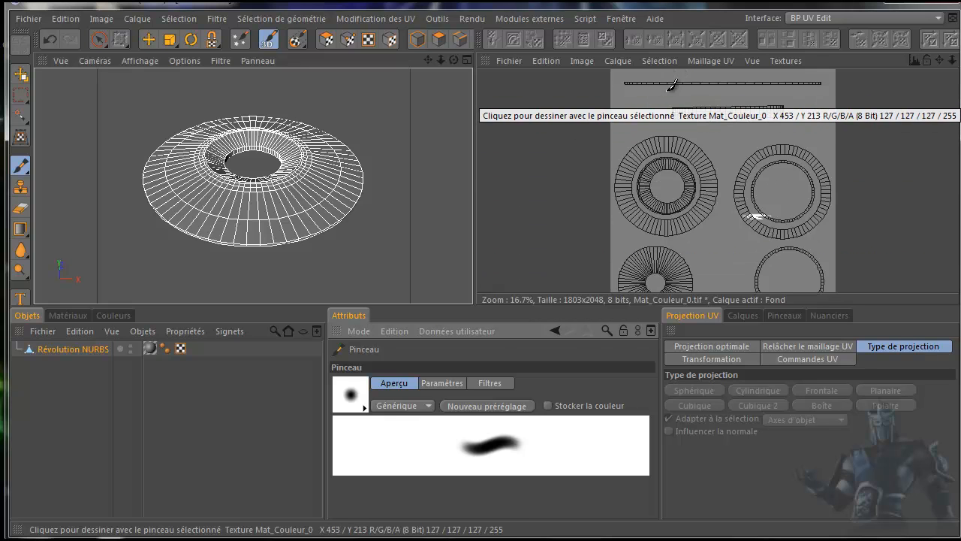
Paint white test X marks on the texture across the long strip island and the outer band of the right-hand ring island.
{"action": "left_click_drag", "start_coordinate": [679, 79], "coordinate": [683, 91]}
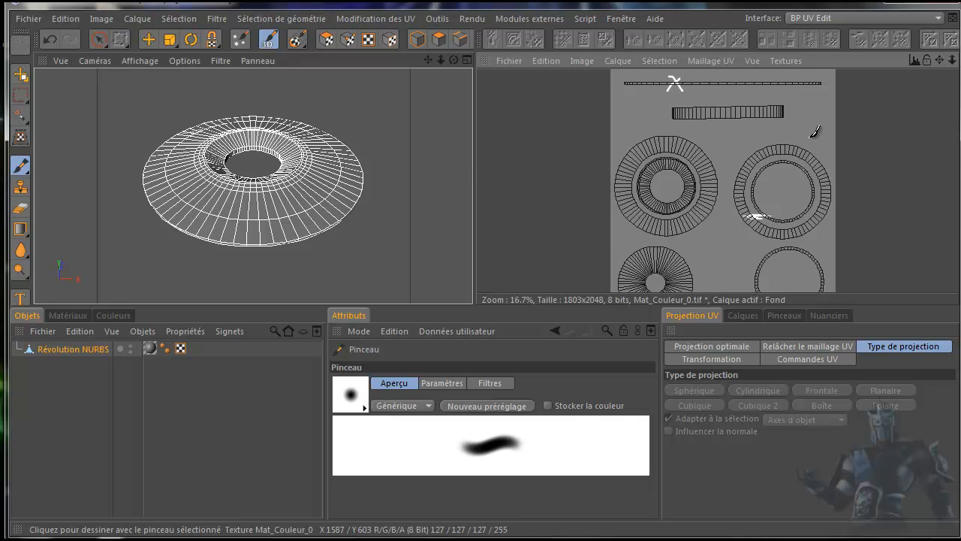
{"action": "left_click_drag", "start_coordinate": [814, 131], "coordinate": [791, 184]}
{"action": "left_click_drag", "start_coordinate": [797, 128], "coordinate": [813, 182]}
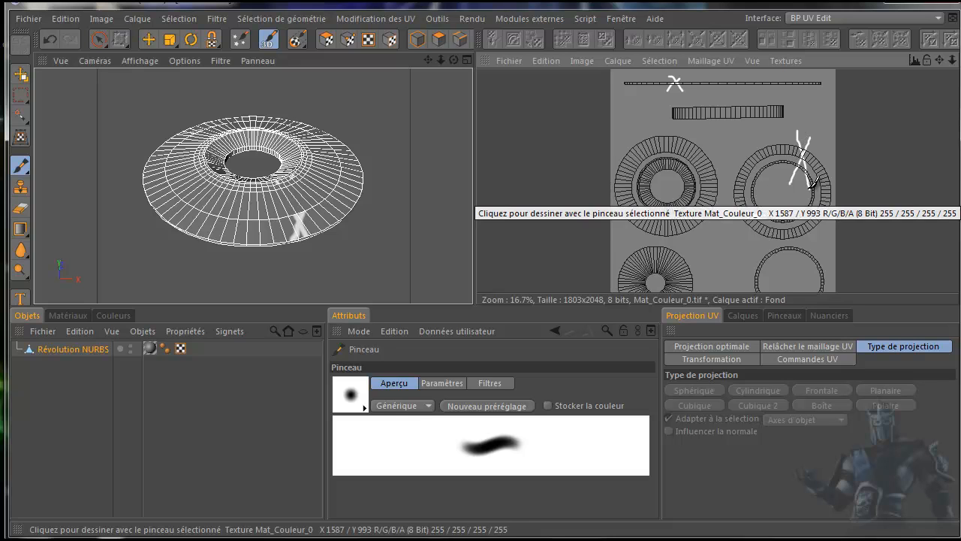
{"action": "left_click_drag", "start_coordinate": [770, 214], "coordinate": [744, 217]}
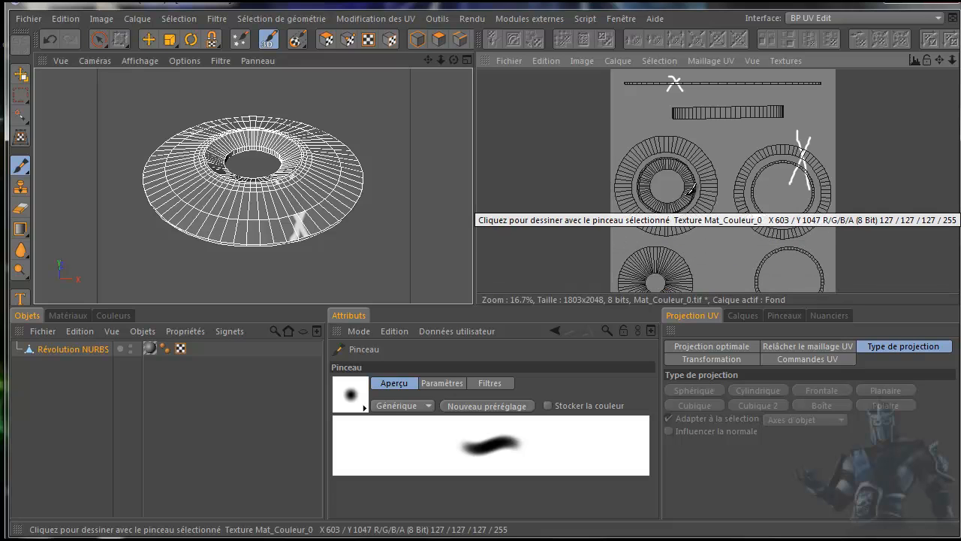
Activate the layer move tool, display the texture's layers and enlarge the lower panel area to show them fully.
{"action": "scroll", "coordinate": [699, 241], "scroll_direction": "down", "scroll_amount": 1}
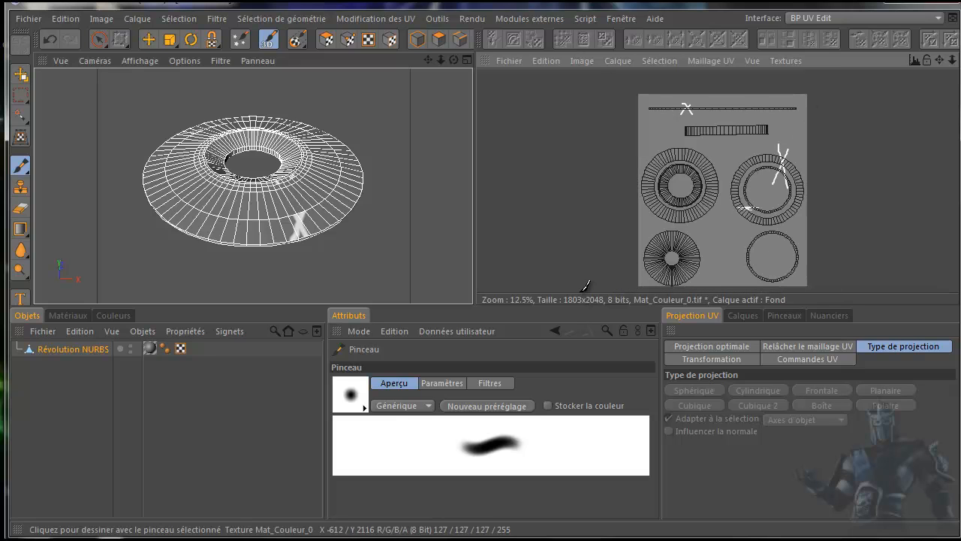
{"action": "left_click_drag", "start_coordinate": [579, 305], "coordinate": [584, 378]}
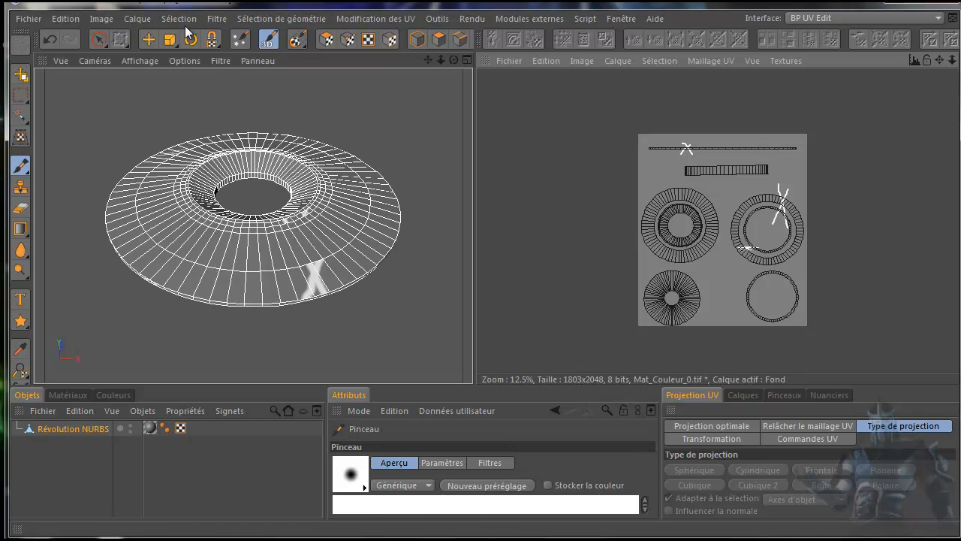
{"action": "left_click", "coordinate": [152, 39]}
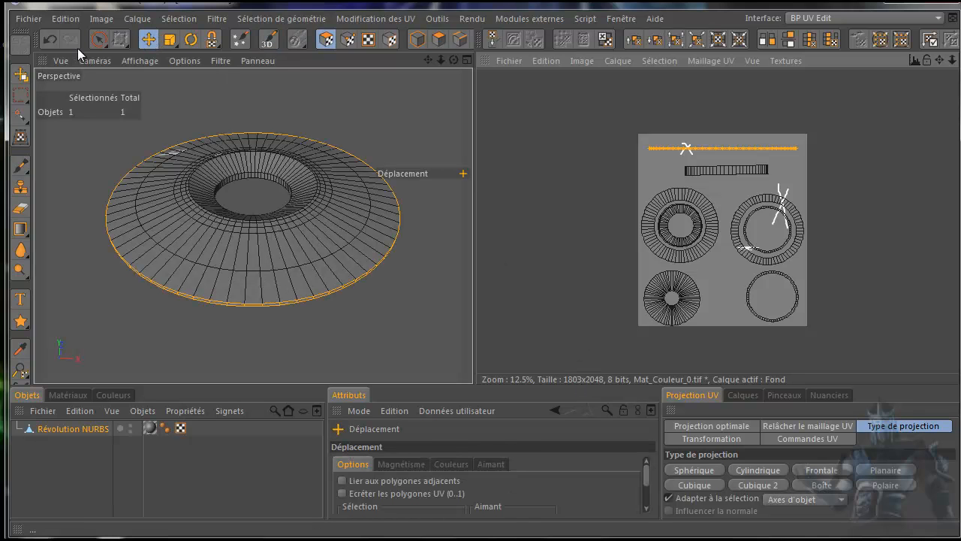
{"action": "left_click", "coordinate": [23, 73]}
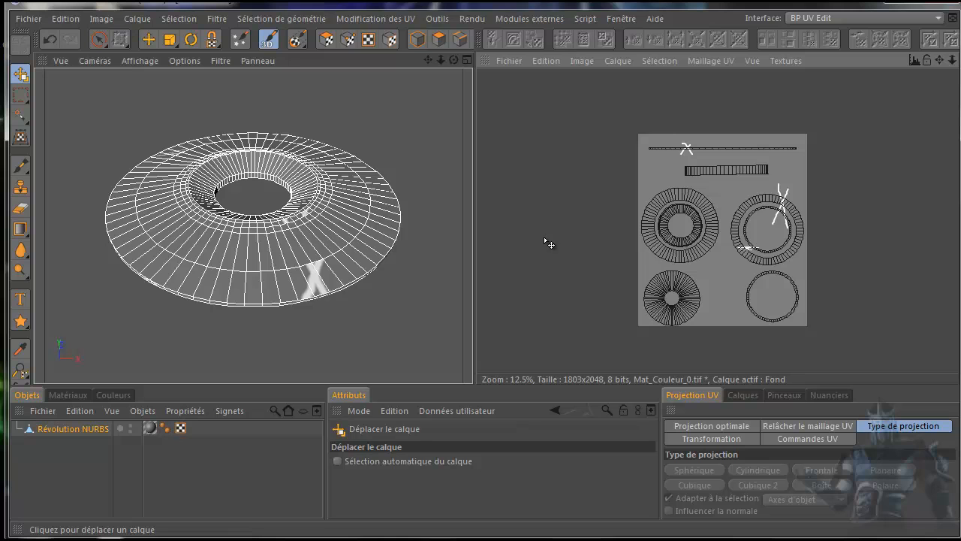
{"action": "left_click", "coordinate": [745, 394]}
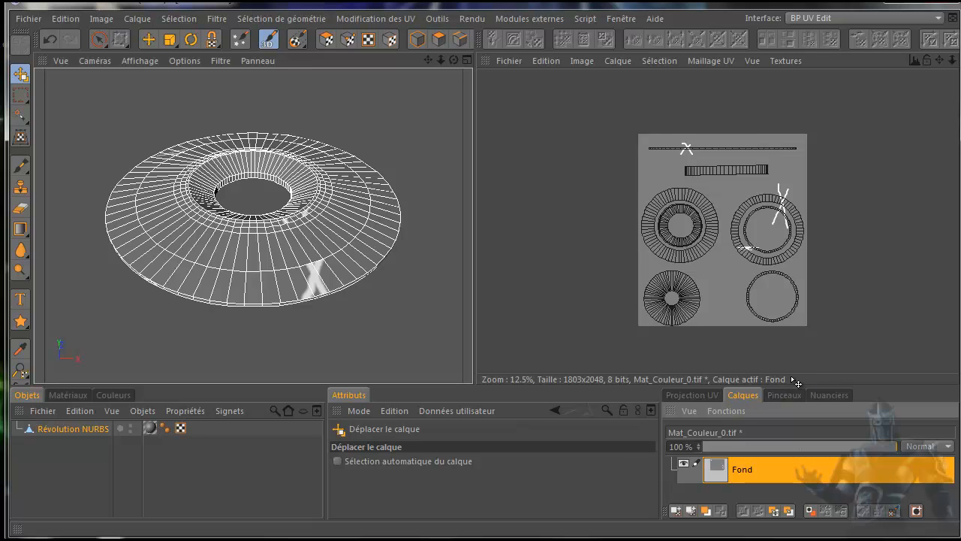
{"action": "left_click_drag", "start_coordinate": [742, 384], "coordinate": [742, 332]}
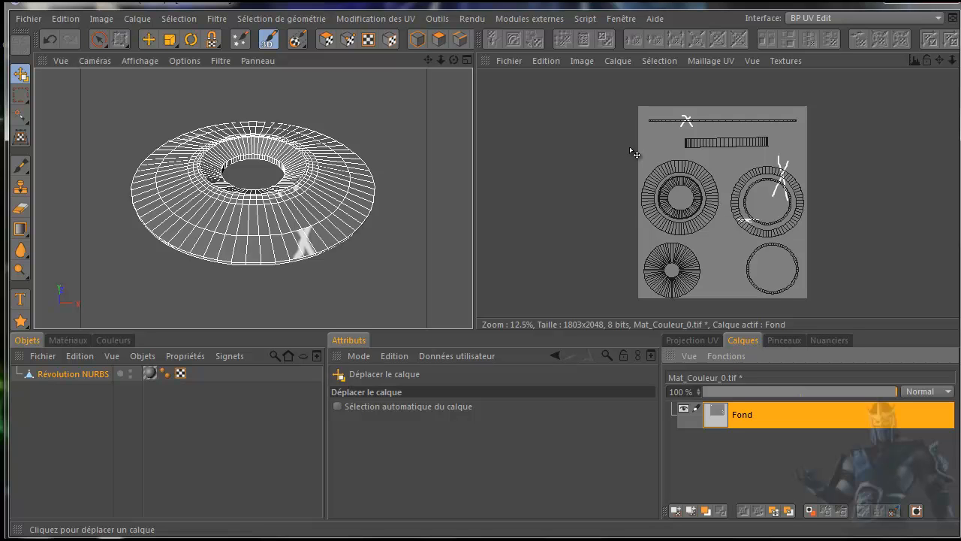
Create a UV mesh layer for the disc's texture and hide the Fond layer beneath it.
{"action": "left_click", "coordinate": [893, 511]}
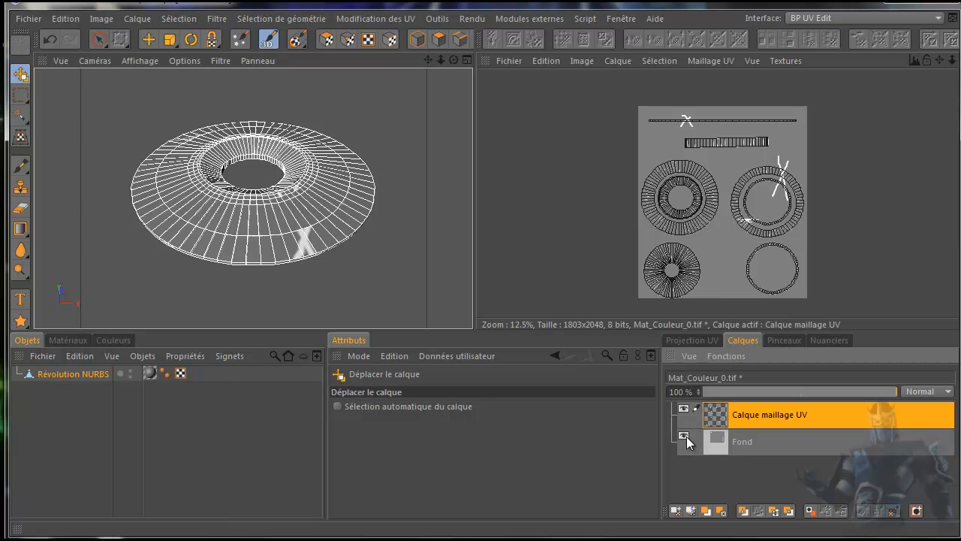
{"action": "left_click", "coordinate": [684, 436]}
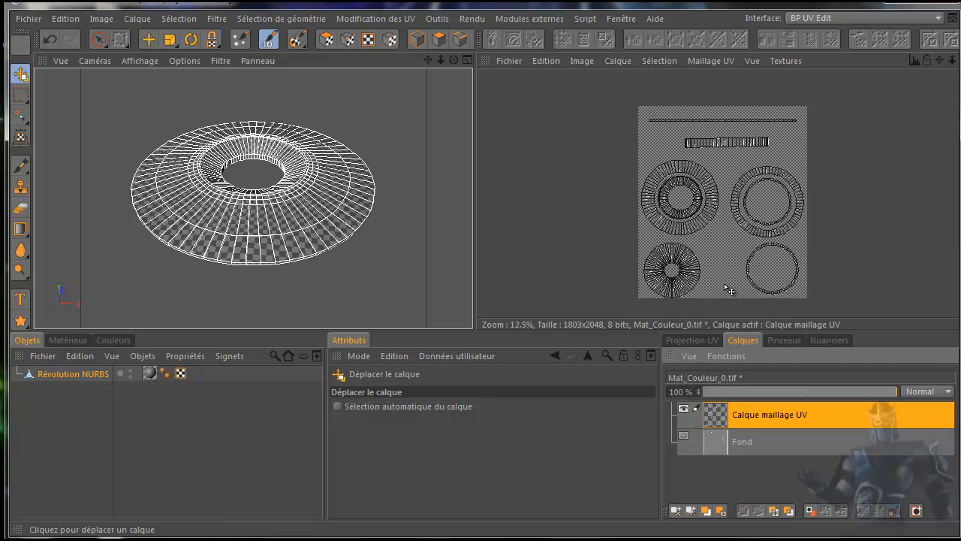
{"action": "scroll", "coordinate": [725, 287], "scroll_direction": "up", "scroll_amount": 1}
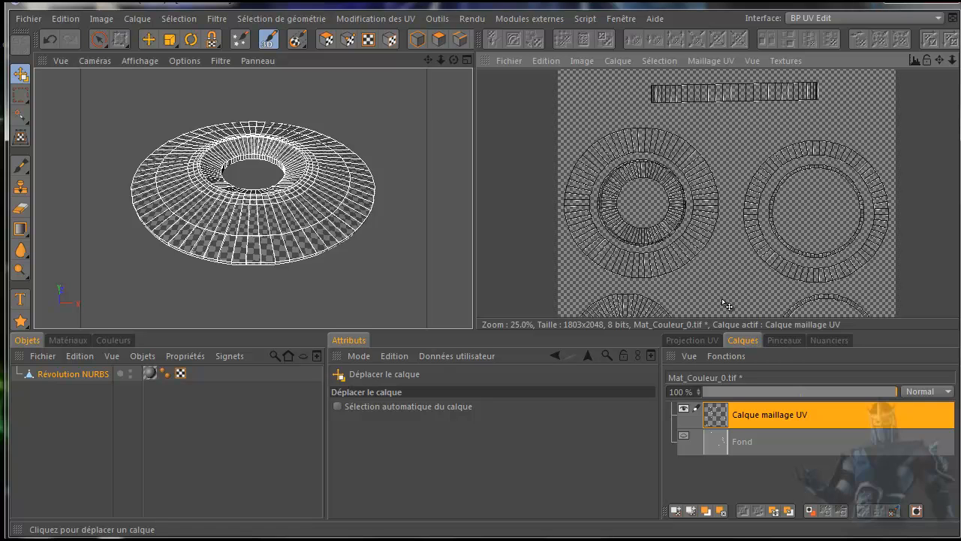
Close the texture, choosing to save its changes in the TIFF (calques PSD) format.
{"action": "left_click", "coordinate": [543, 59]}
{"action": "mouse_move", "coordinate": [515, 60]}
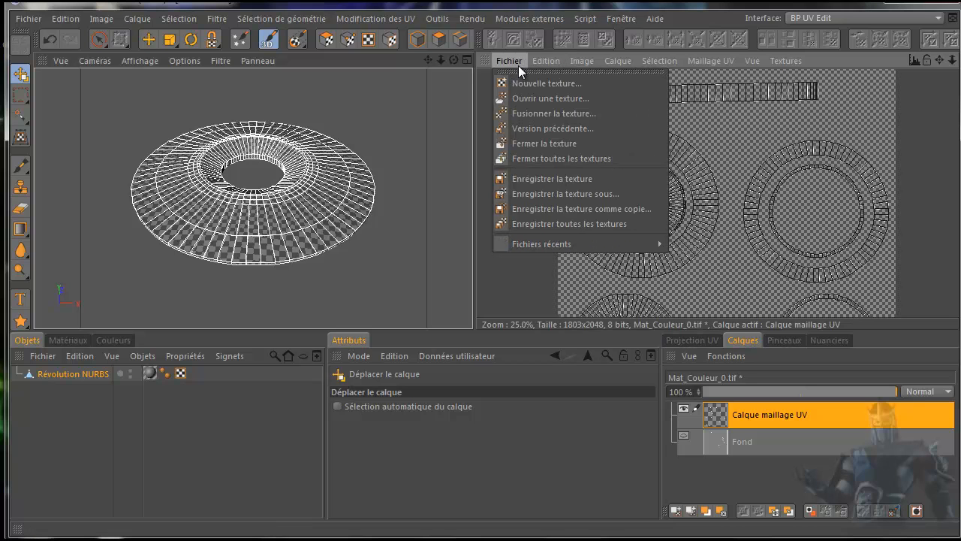
{"action": "left_click", "coordinate": [527, 146]}
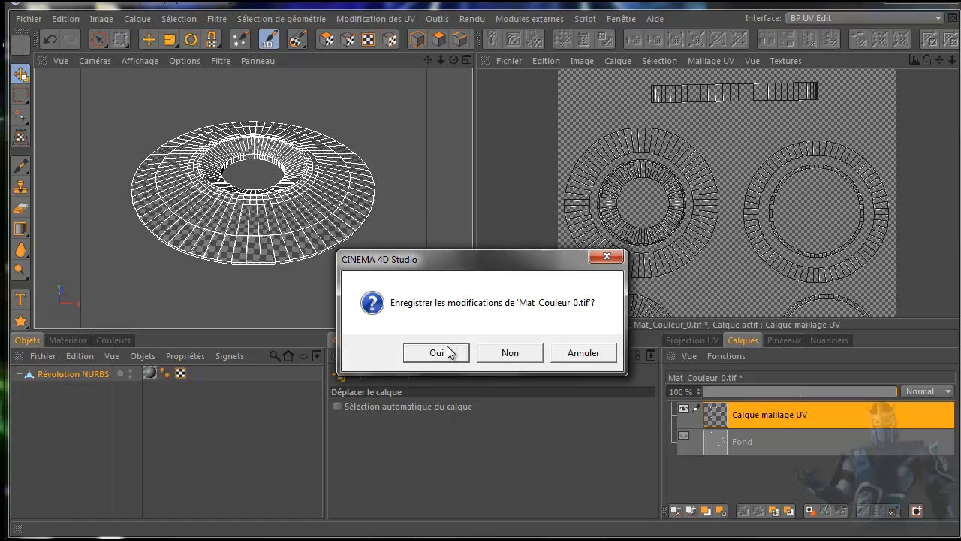
{"action": "left_click", "coordinate": [438, 353]}
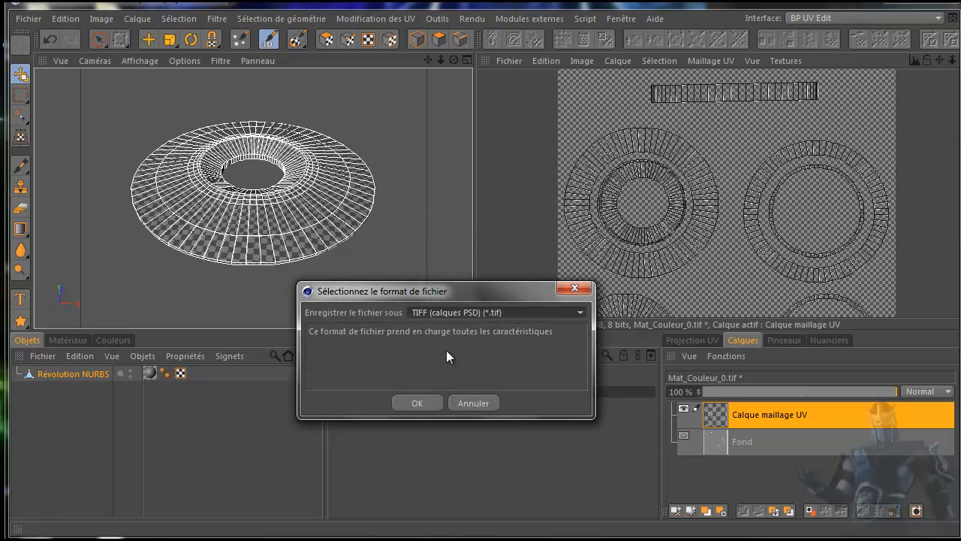
{"action": "left_click_drag", "start_coordinate": [472, 290], "coordinate": [446, 123]}
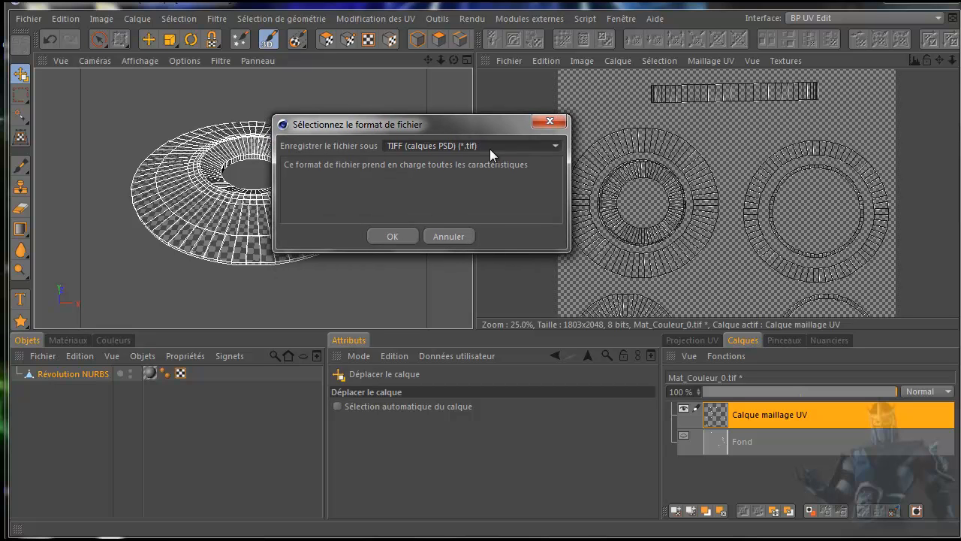
{"action": "left_click", "coordinate": [401, 235]}
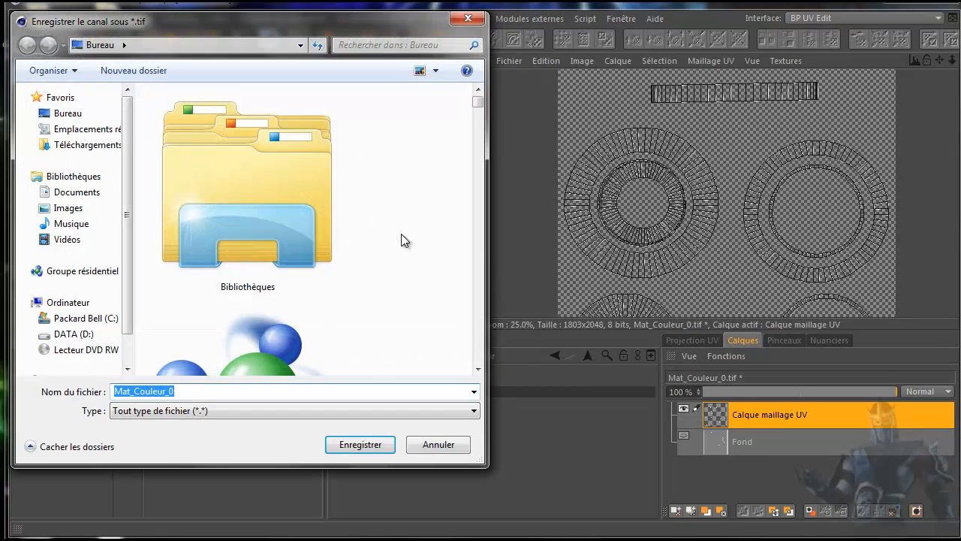
Save the texture on the desktop under the file name Mat_disque-tron.
{"action": "left_click", "coordinate": [189, 392]}
{"action": "mouse_move", "coordinate": [166, 394]}
{"action": "left_mouse_down"}
{"action": "mouse_move", "coordinate": [140, 392]}
{"action": "mouse_move", "coordinate": [167, 393]}
{"action": "mouse_move", "coordinate": [153, 392]}
{"action": "left_mouse_up"}
{"action": "type", "text": "disque-tron"}
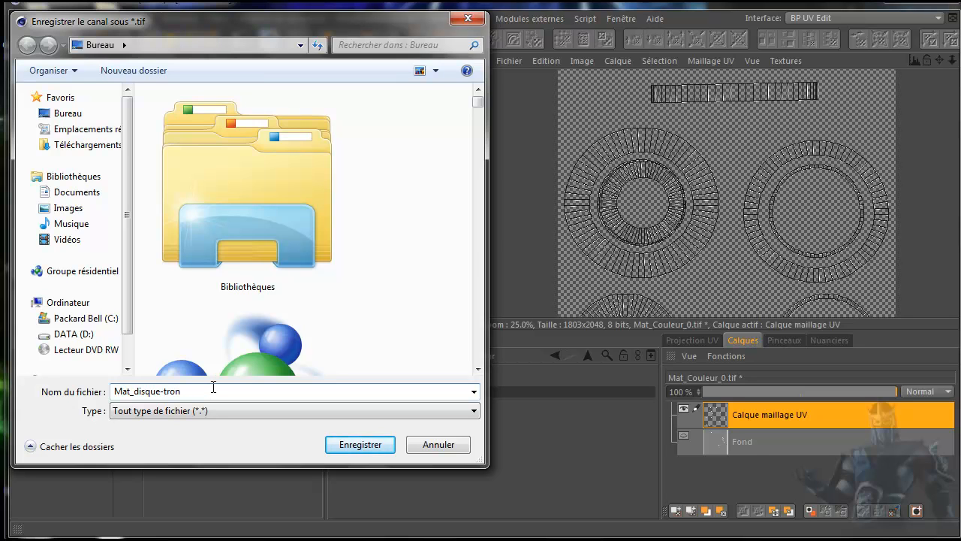
{"action": "left_click", "coordinate": [349, 445]}
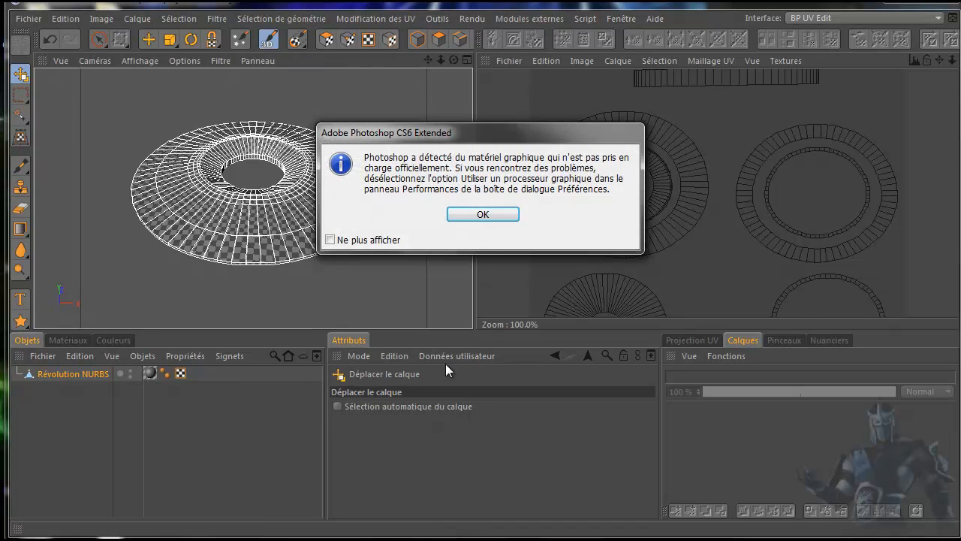
Dismiss the graphics hardware notice in Photoshop and open the Mat_disque-tron TIFF from the desktop.
{"action": "left_click", "coordinate": [485, 215]}
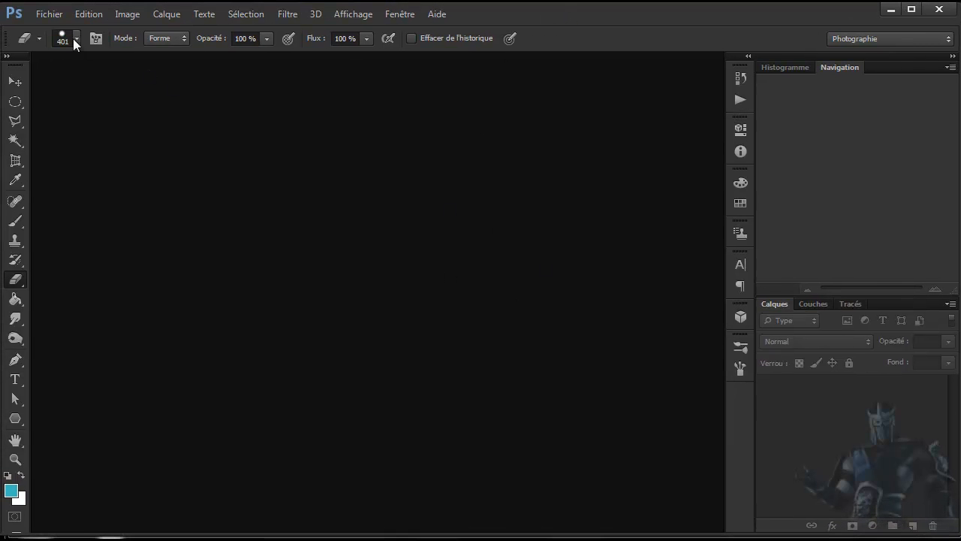
{"action": "left_click", "coordinate": [47, 14]}
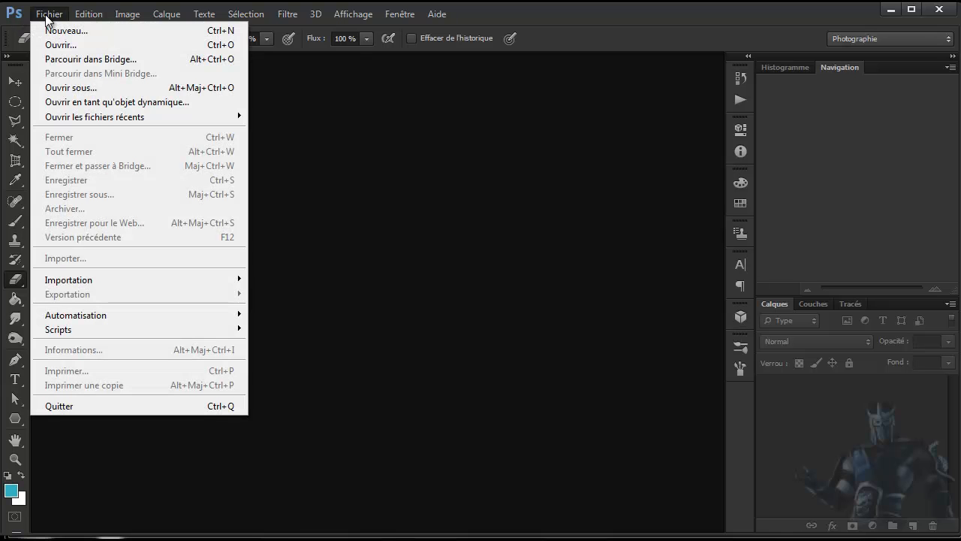
{"action": "left_click", "coordinate": [69, 44]}
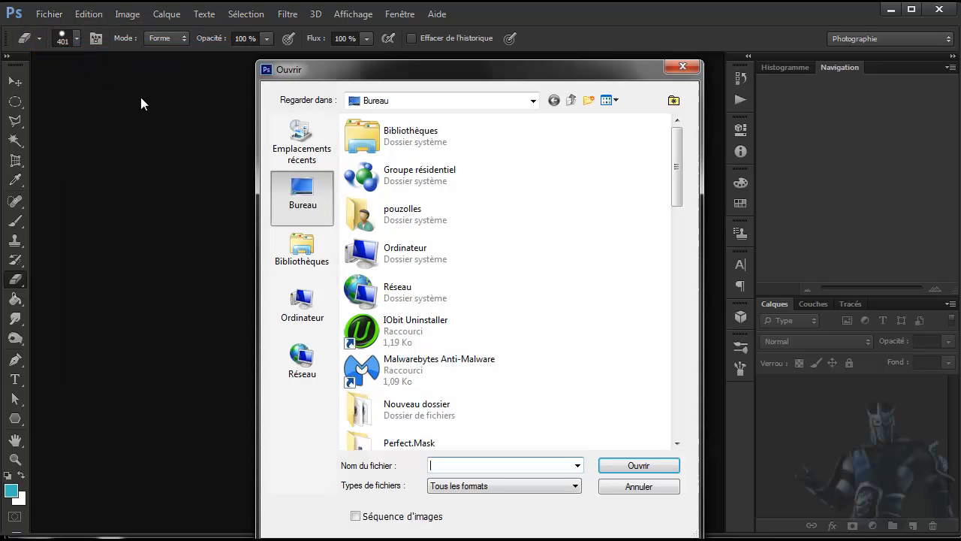
{"action": "left_click_drag", "start_coordinate": [677, 199], "coordinate": [666, 373]}
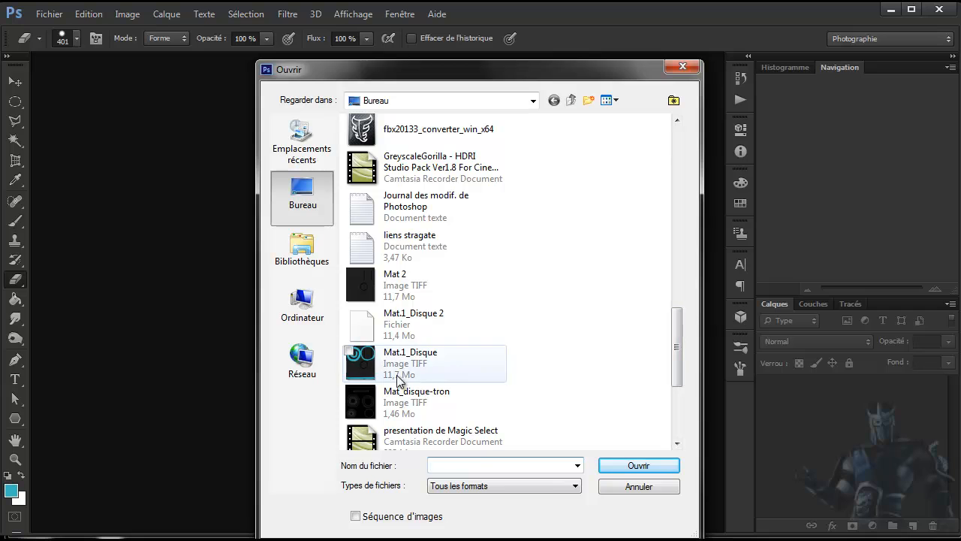
{"action": "double_click", "coordinate": [360, 404]}
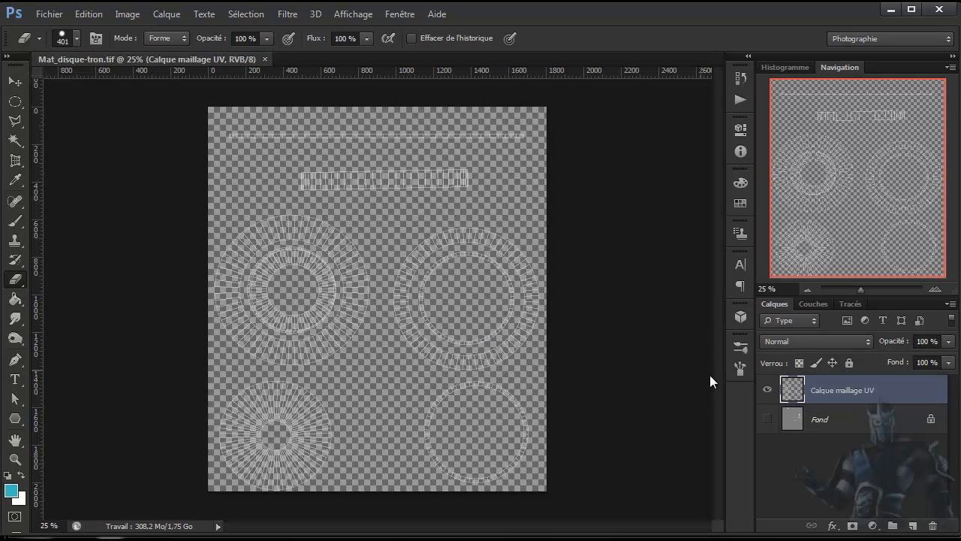
Toggle the Fond layer's visibility to compare the UV mesh with and without its background, leaving the layer shown.
{"action": "left_click", "coordinate": [767, 419]}
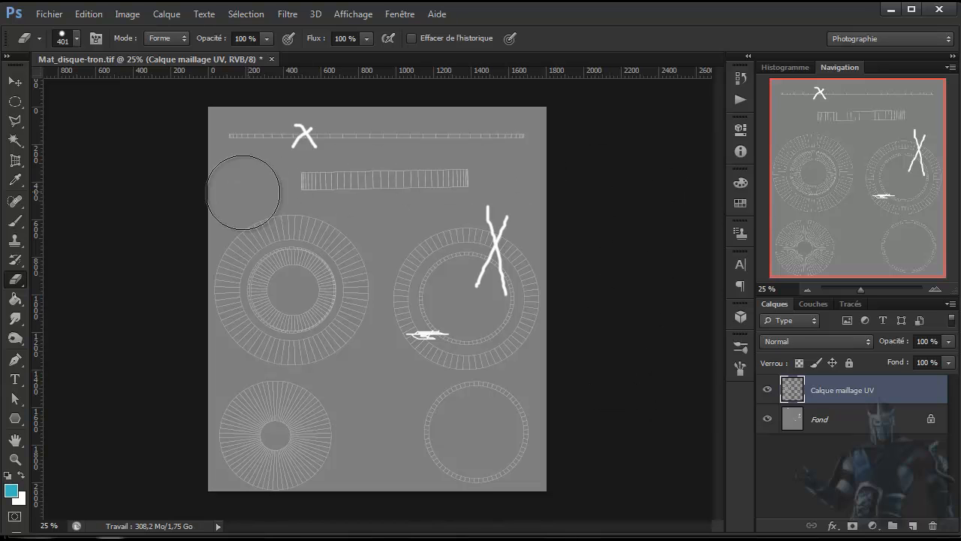
{"action": "left_click", "coordinate": [767, 419]}
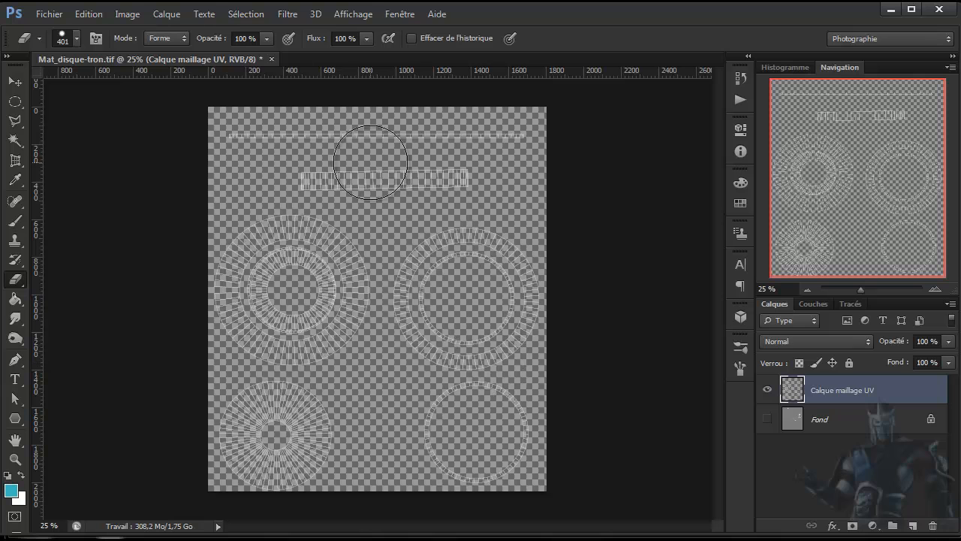
{"action": "left_click", "coordinate": [766, 419]}
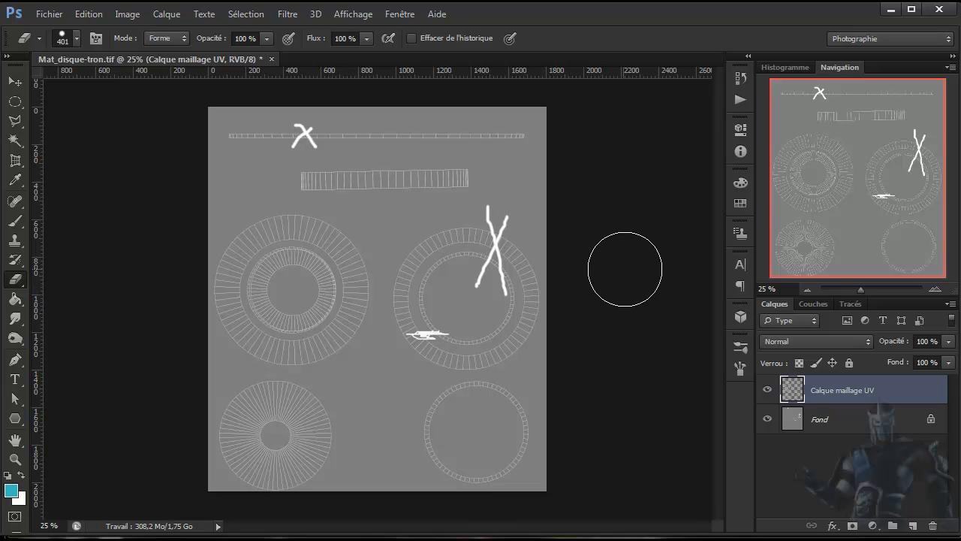
Switch back to Cinema 4D and load the Interface de démarrage (Utilisateur) layout.
{"action": "left_click", "coordinate": [386, 540]}
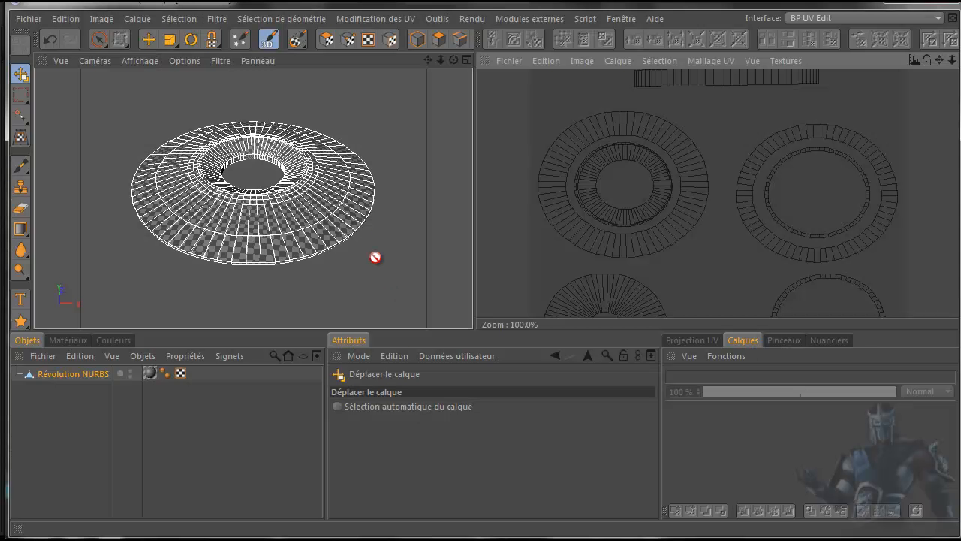
{"action": "left_click", "coordinate": [939, 19]}
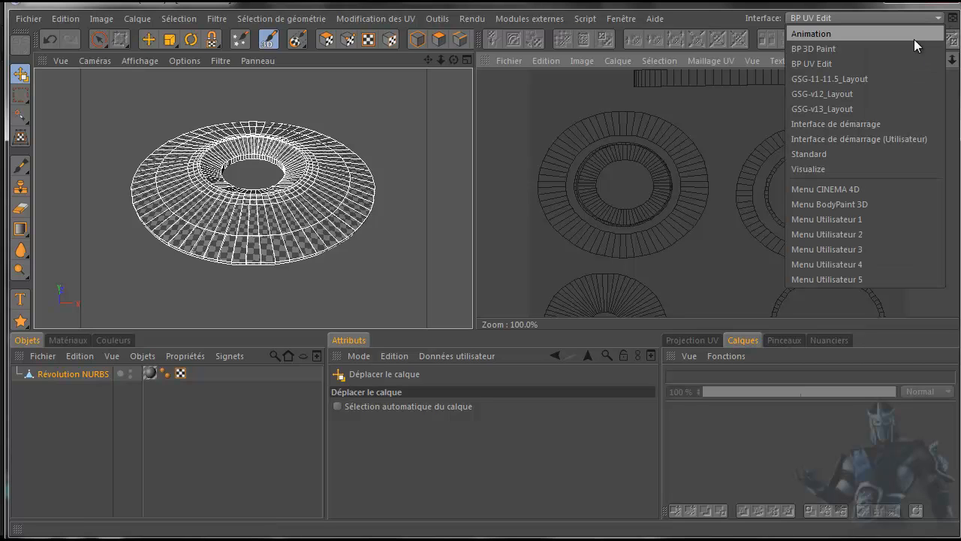
{"action": "left_click", "coordinate": [841, 138]}
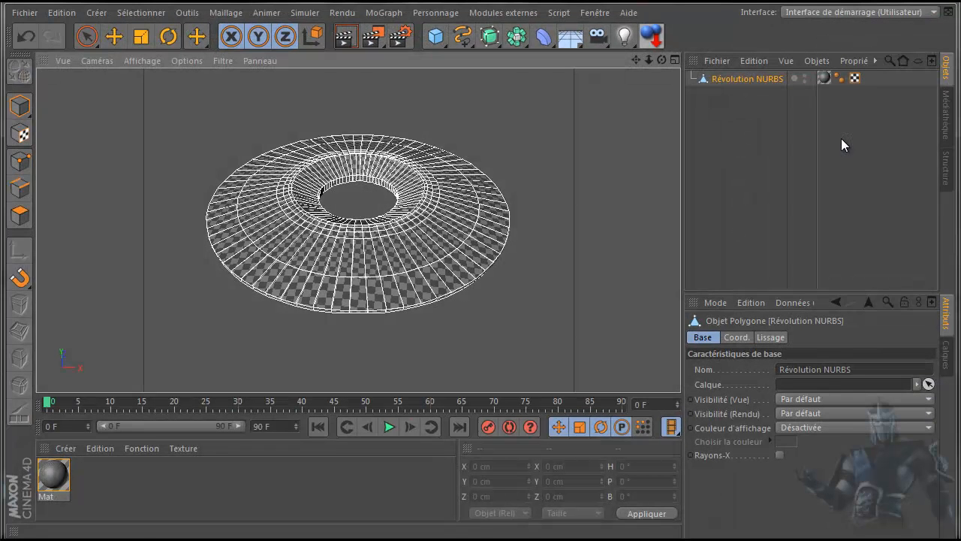
Render the disc in the perspective view to check the UV mesh texture on its surface.
{"action": "left_click", "coordinate": [344, 35]}
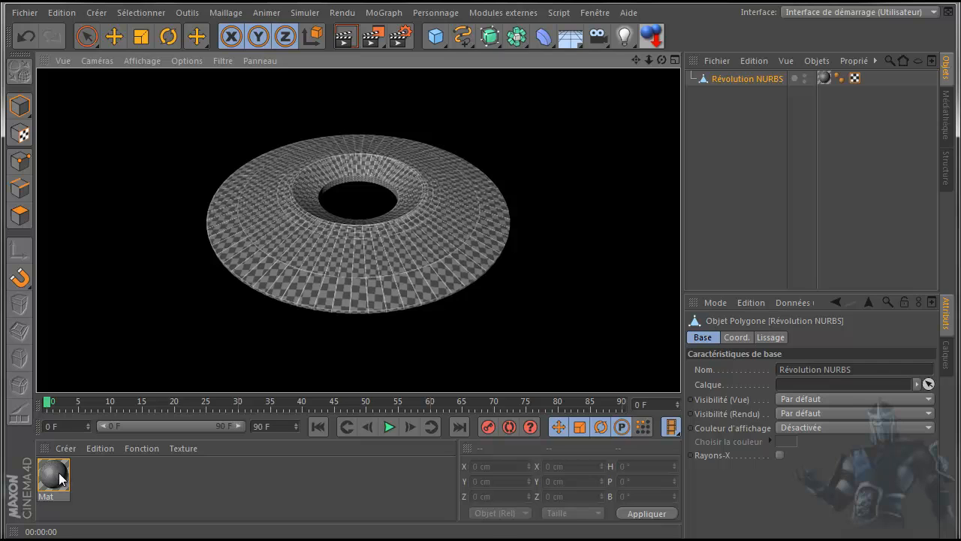
{"action": "left_click_drag", "start_coordinate": [69, 484], "coordinate": [656, 179]}
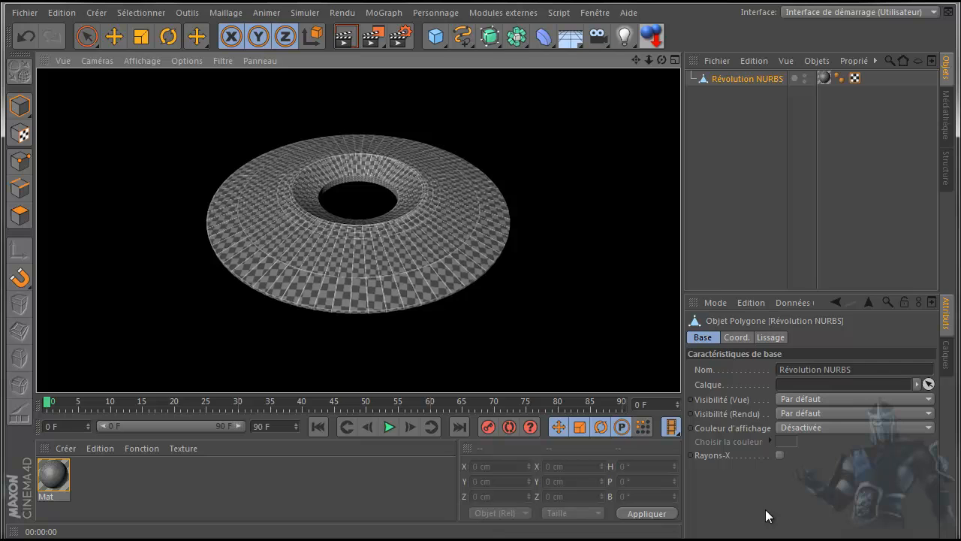